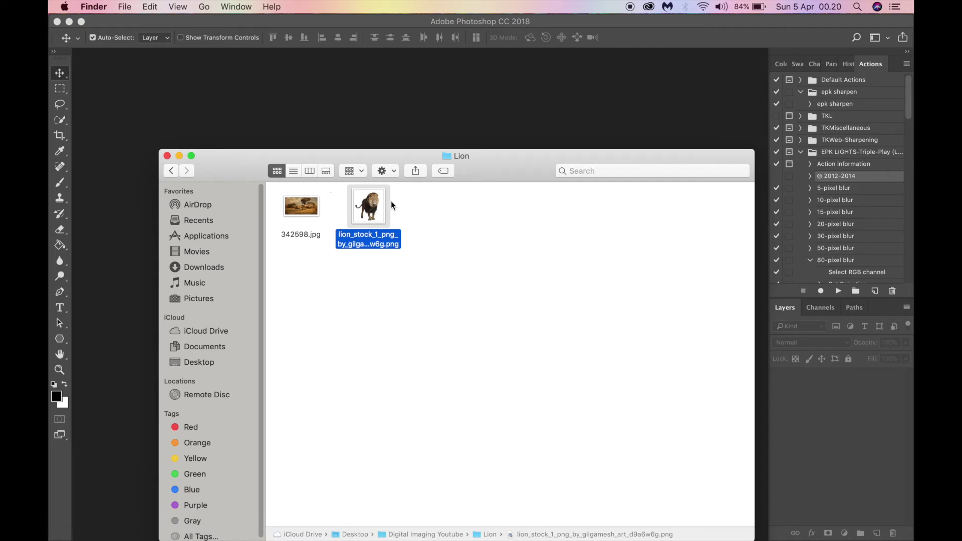
Step: Open the savanna photo 342598.jpg from the Lion folder in Photoshop
left_click(504, 257)
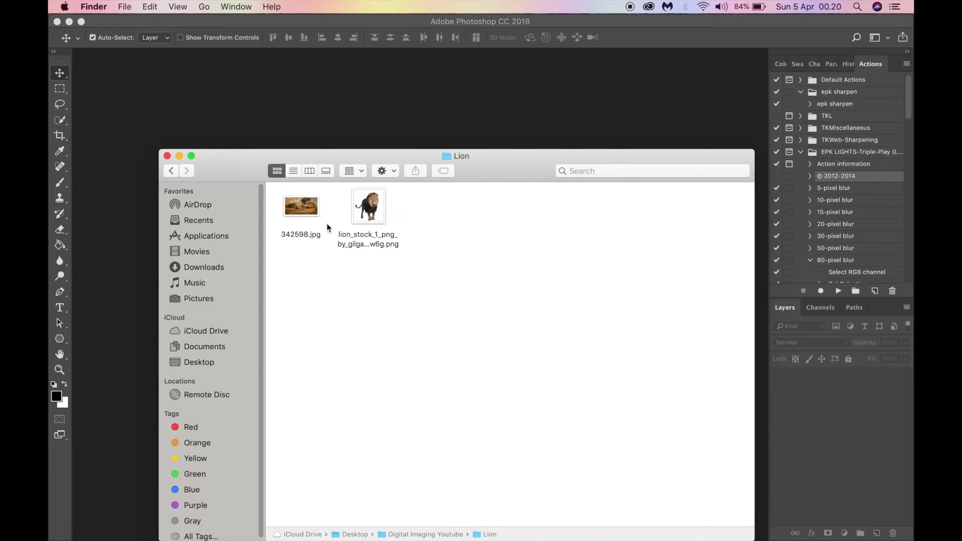
right_click(303, 207)
mouse_move(381, 217)
left_click(523, 249)
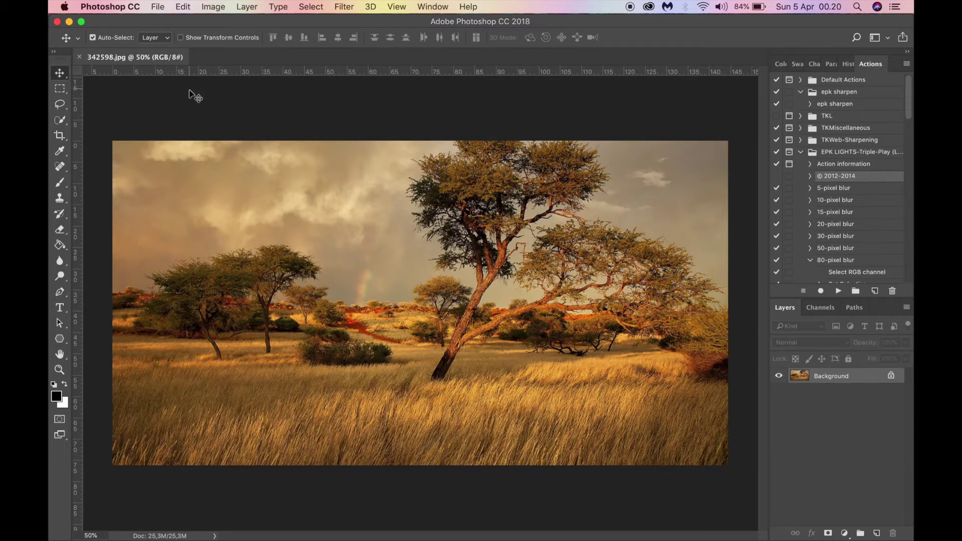
scroll(409, 226, "down", 3)
scroll(410, 225, "up", 5)
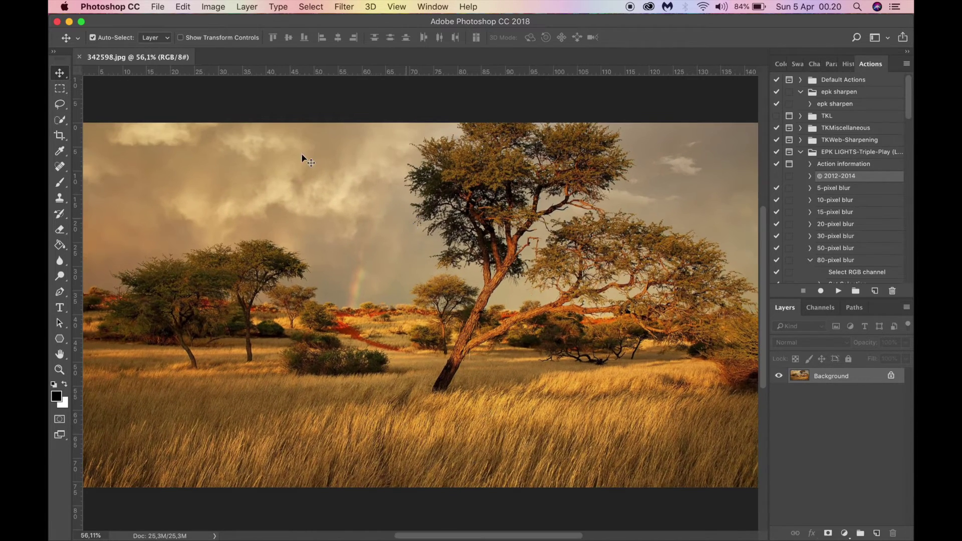
scroll(309, 167, "down", 2)
scroll(309, 166, "down", 3)
Step: Create a new document 1920 pixels wide and 1280 pixels high at 300 pixels/inch
left_click(158, 7)
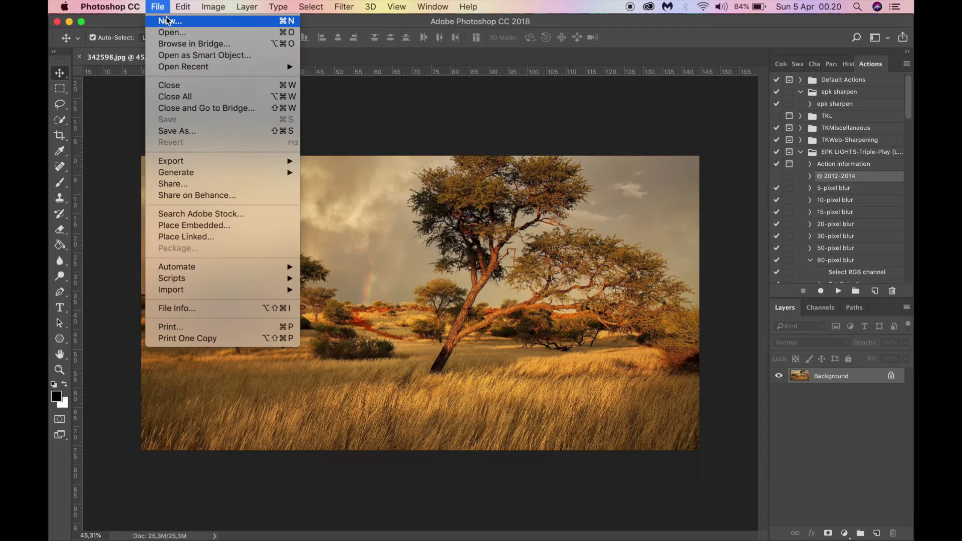
left_click(165, 20)
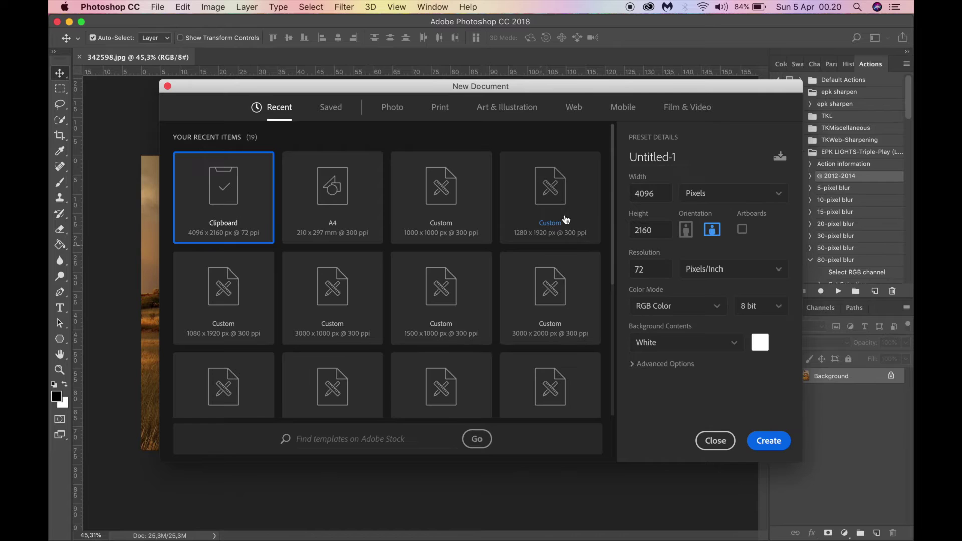
left_click(661, 196)
type("1920")
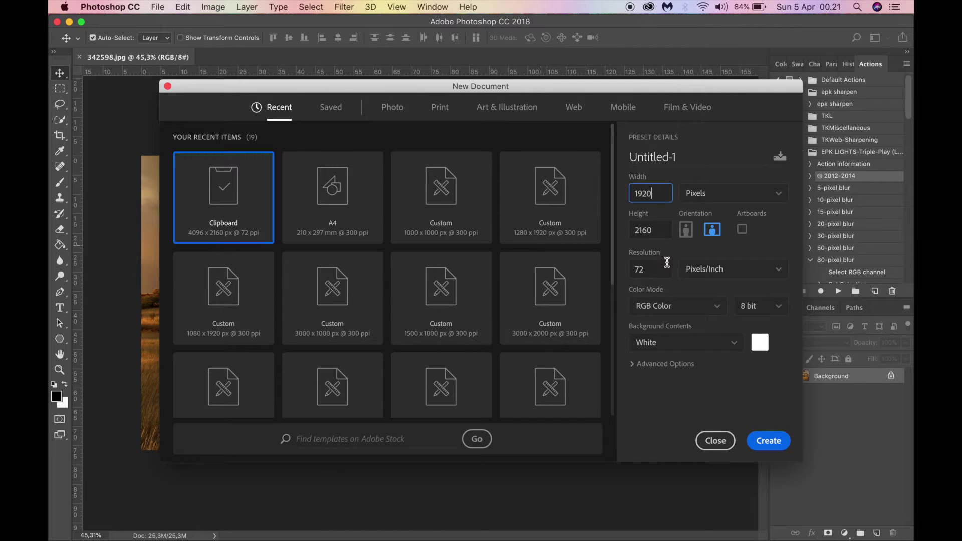
key("Tab")
type("300")
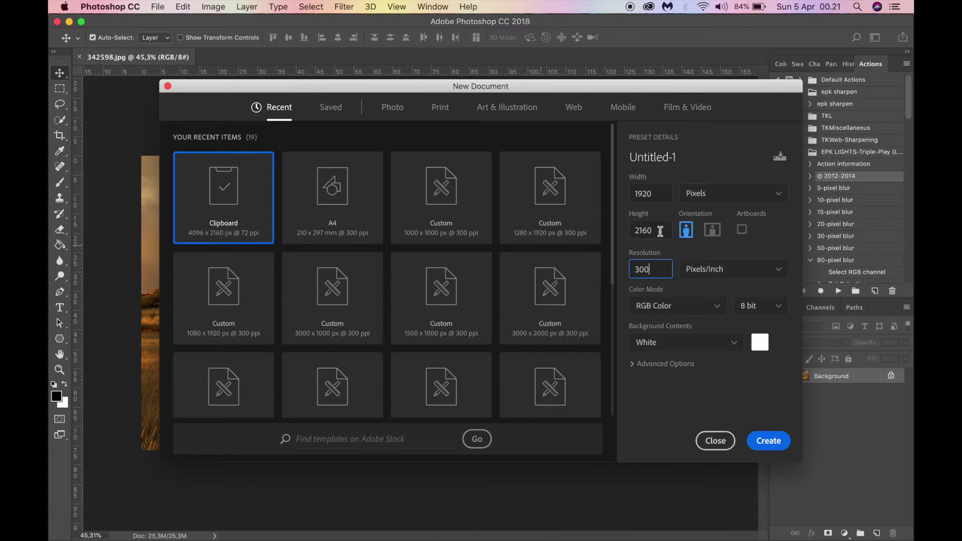
left_click_drag(659, 231, 489, 232)
type("1280")
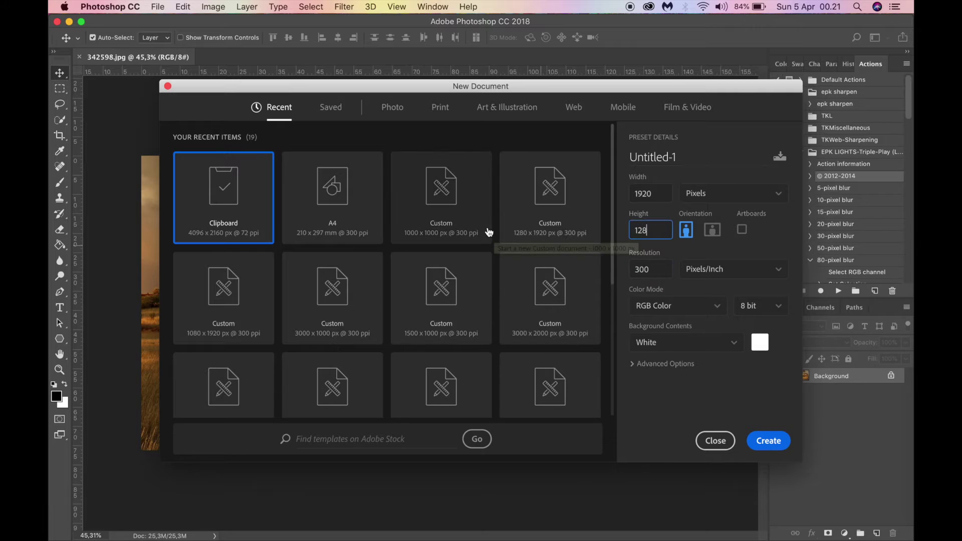
key("Return")
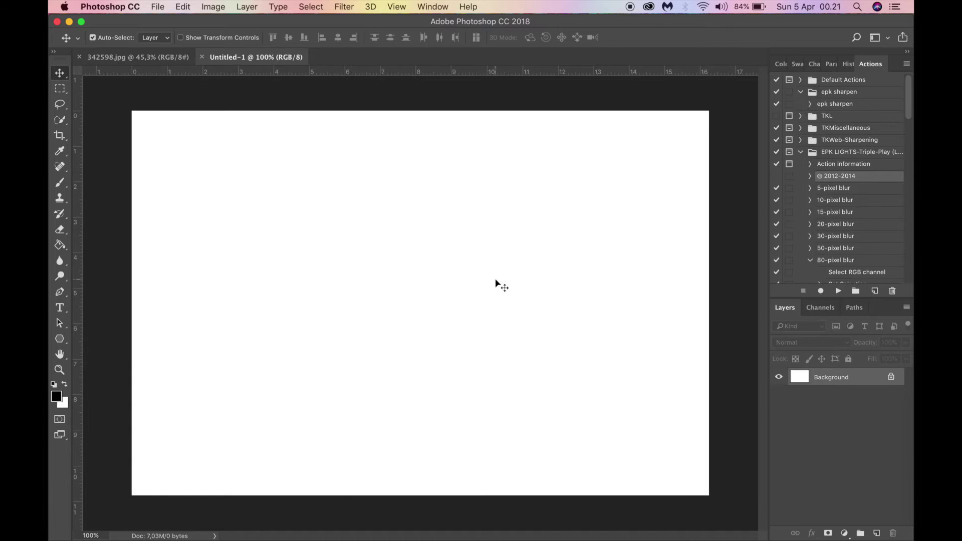
Step: Duplicate the savanna photo's background layer in 342598.jpg and move the copy into the new document
left_click(159, 57)
key("super+j")
left_click_drag(409, 235, 378, 268)
scroll(377, 268, "down", 5)
scroll(378, 268, "down", 2)
Step: Scale the savanna layer down to about 60% and centre it so that it fills the canvas
key("super+t")
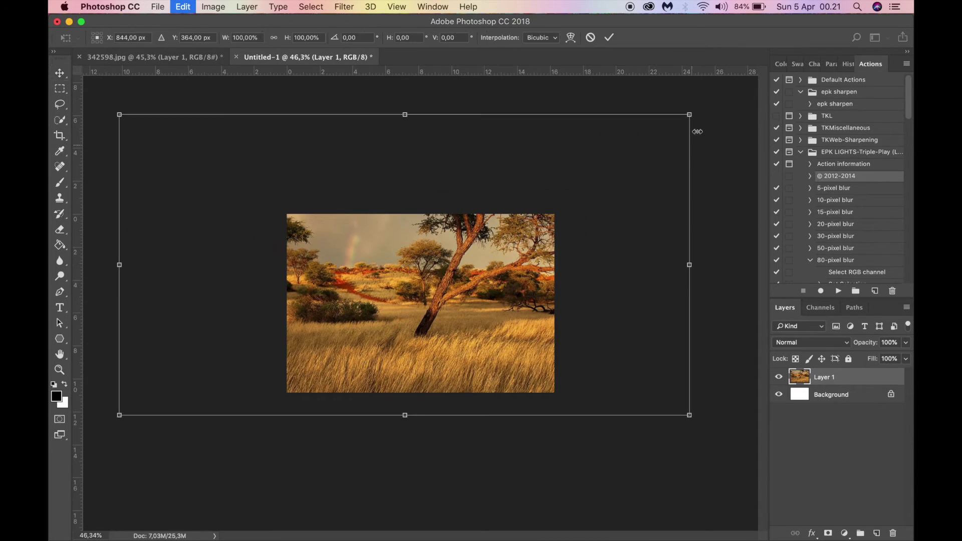
left_click_drag(687, 119, 489, 241)
left_click_drag(435, 268, 550, 245)
left_click_drag(593, 203, 574, 218)
left_click_drag(503, 282, 524, 281)
scroll(455, 335, "up", 2)
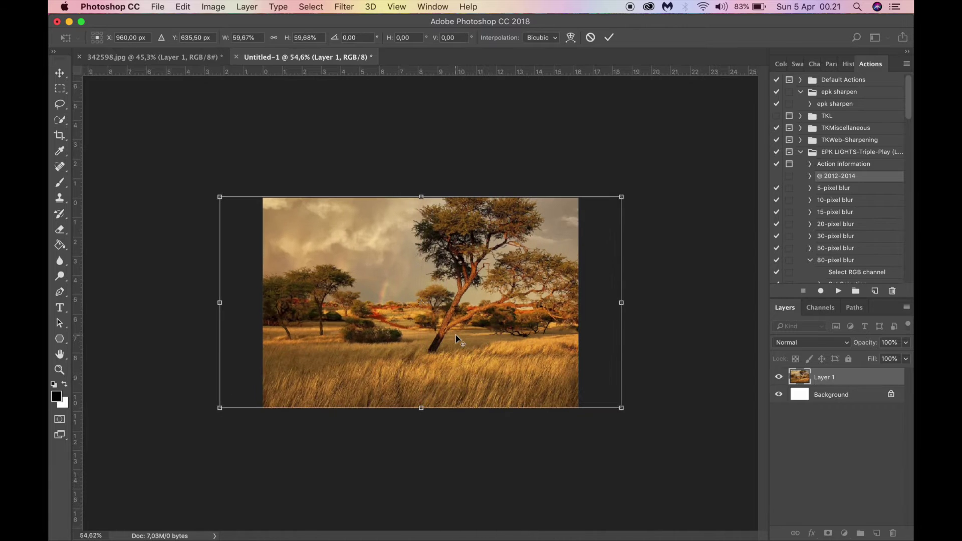
key("Return")
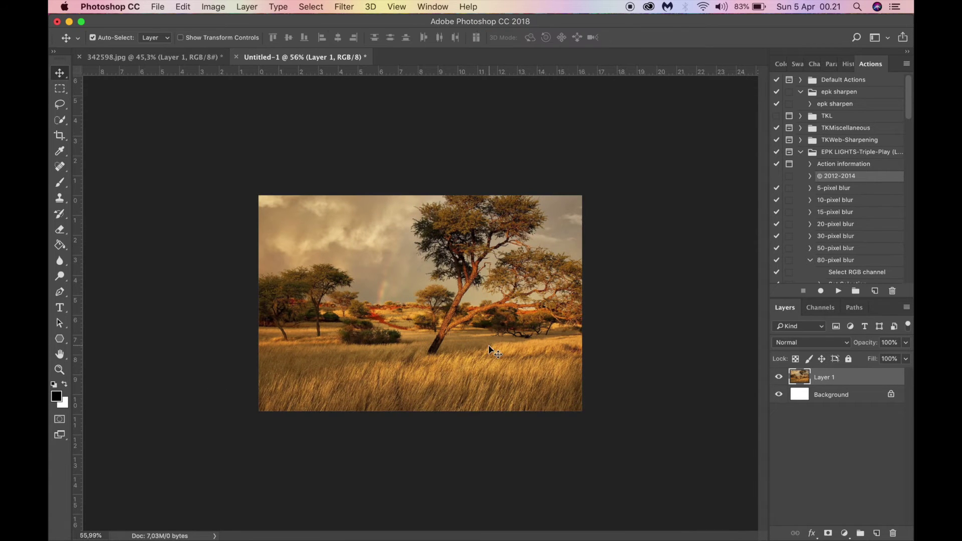
scroll(489, 348, "up", 3)
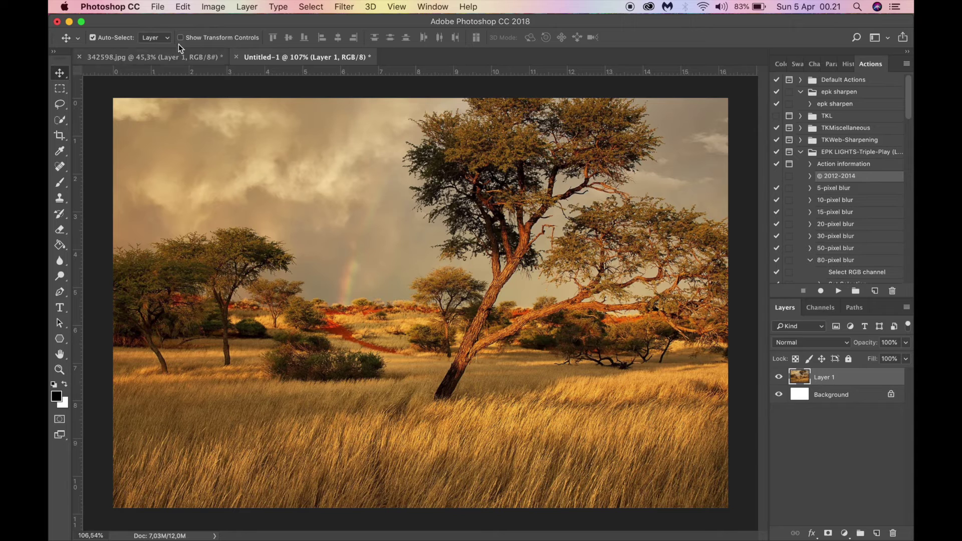
Step: Close 342598.jpg without saving and merge the savanna layer down into the background
left_click(79, 57)
left_click(440, 195)
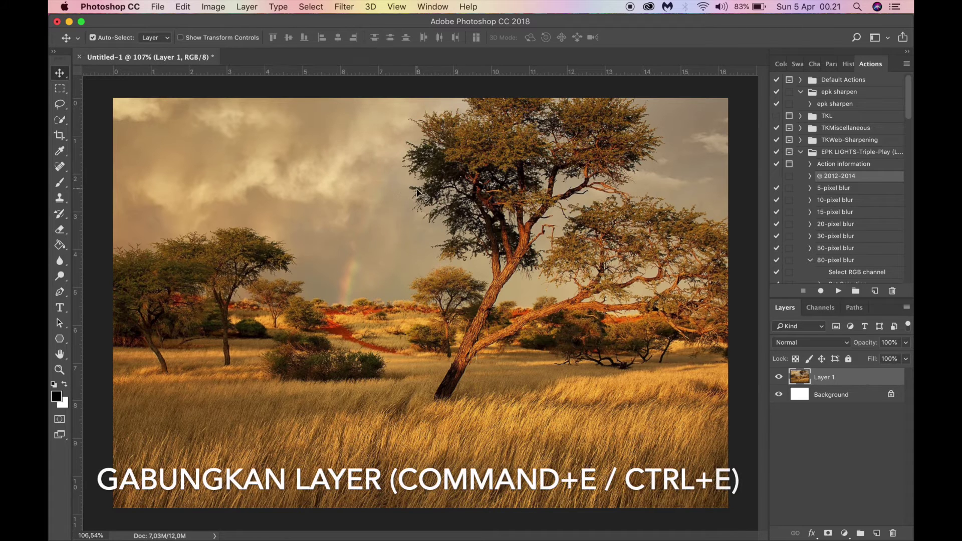
key("super+e")
scroll(380, 390, "up", 1)
scroll(381, 391, "down", 1)
scroll(380, 389, "up", 1)
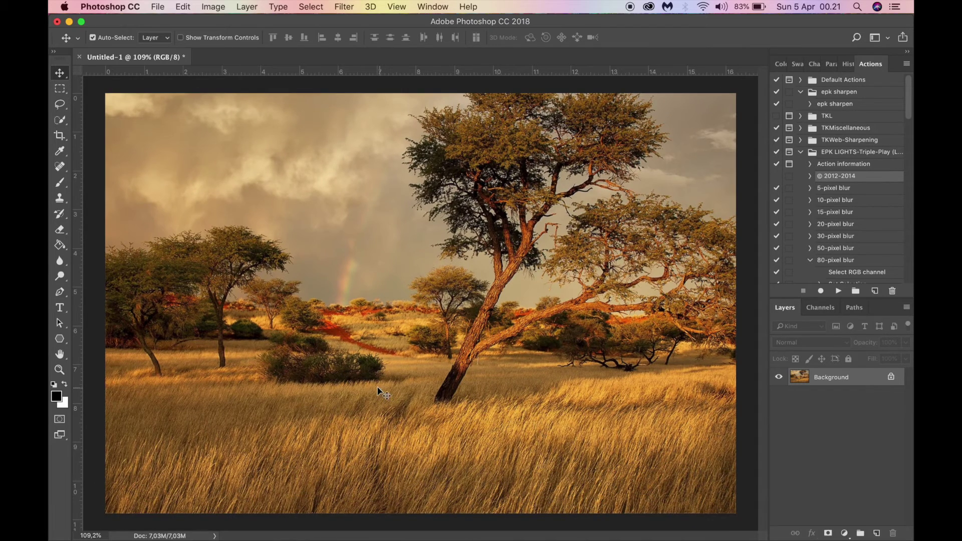
Step: Duplicate the background and darken the copy with an RGB Curves point at input 143, output 110
mouse_move(166, 538)
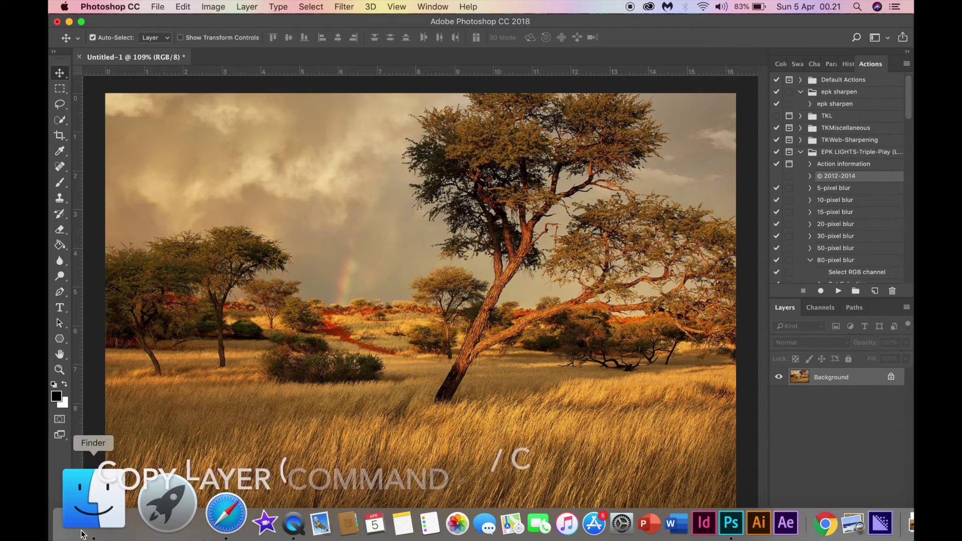
key("super+j")
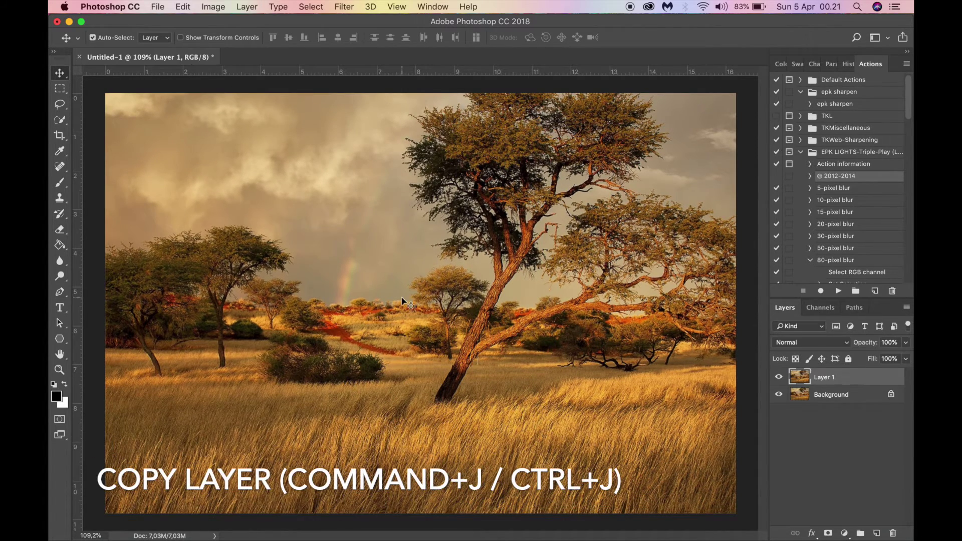
left_click(214, 6)
mouse_move(235, 37)
left_click(341, 63)
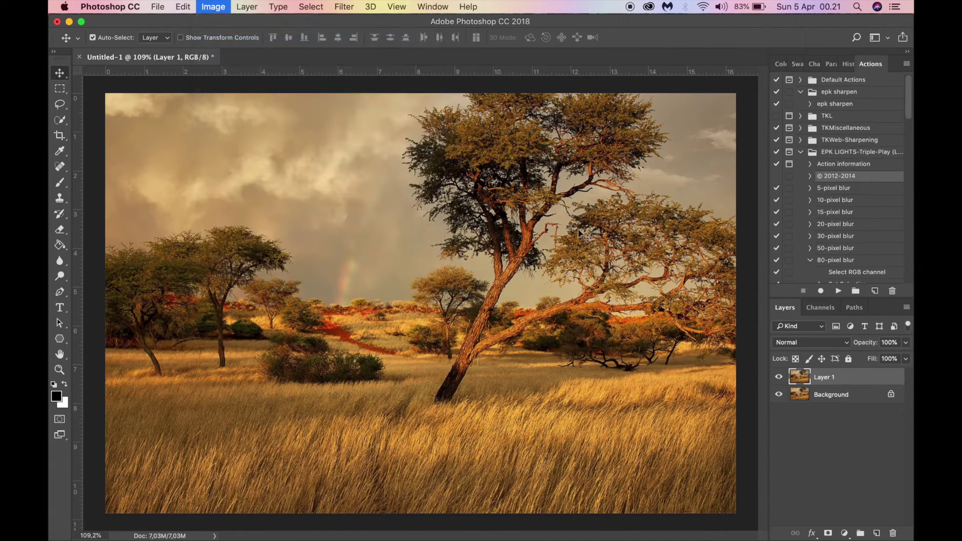
left_click_drag(637, 308, 645, 318)
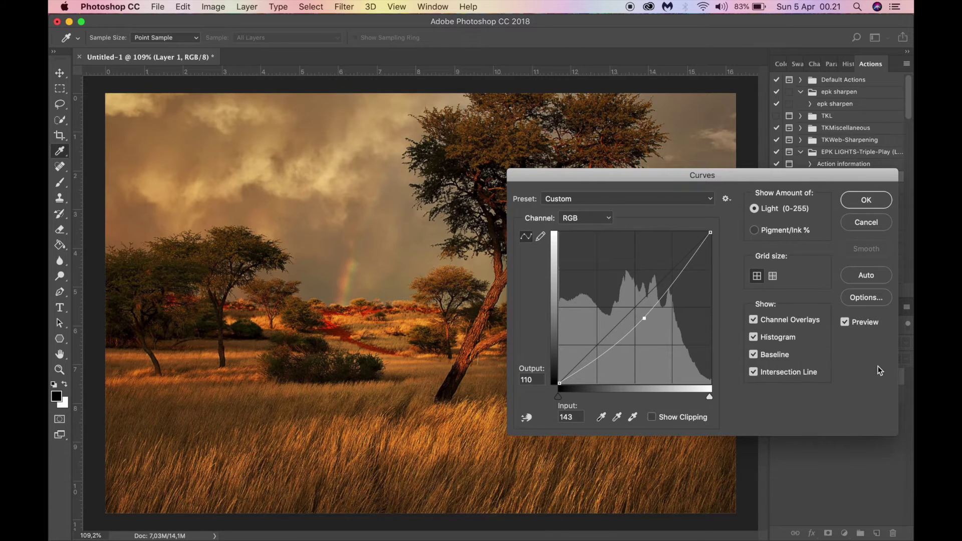
left_click(865, 219)
Step: Lower the opacity of the darkened savanna layer to 80%
left_click(905, 342)
left_click_drag(907, 356, 894, 356)
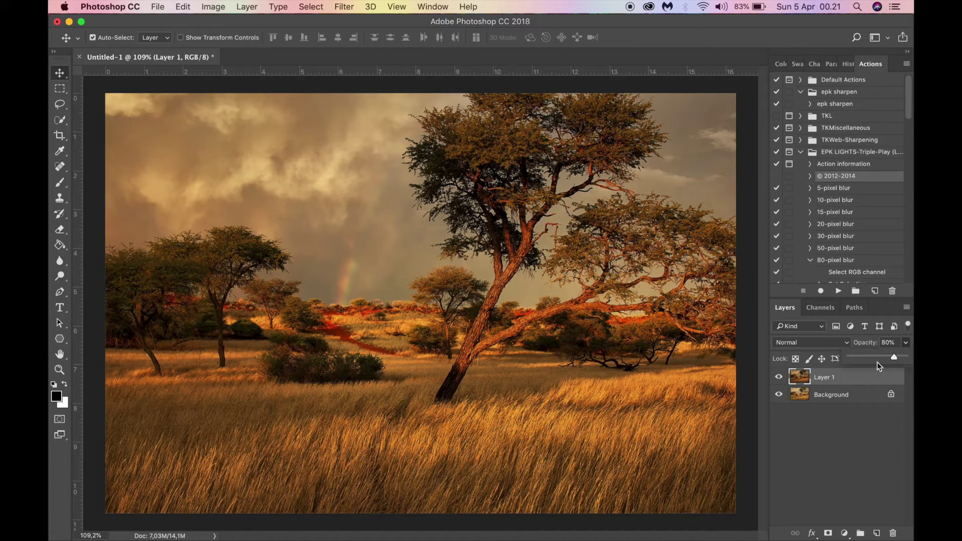
Step: Stamp all visible layers into a new layer on top and duplicate that layer
left_click(797, 379)
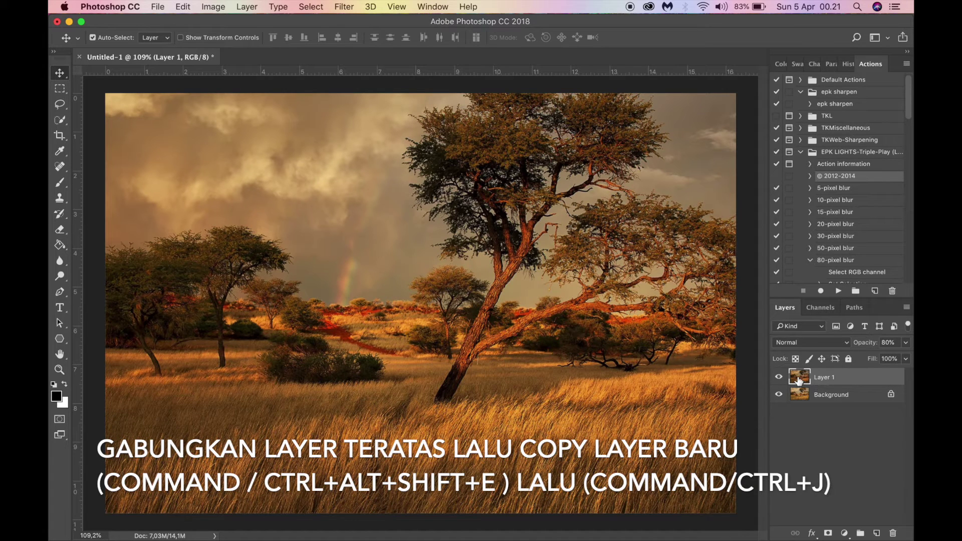
key("super+alt+shift+e")
key("super+j")
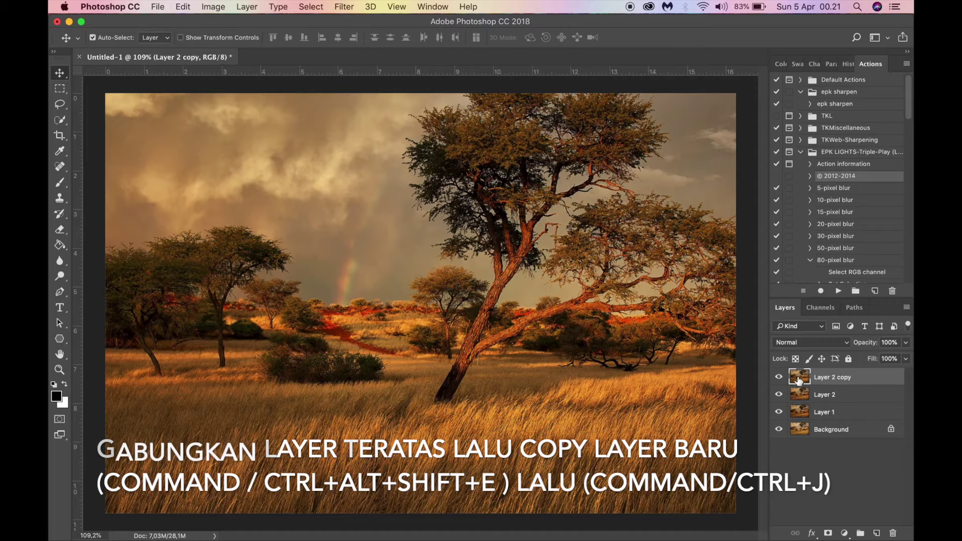
left_click(213, 6)
mouse_move(233, 40)
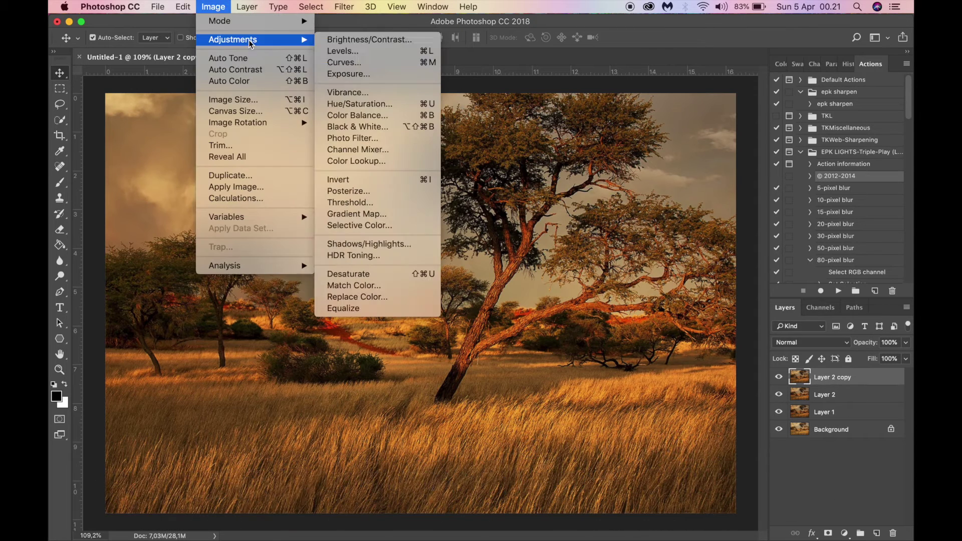
left_click(826, 342)
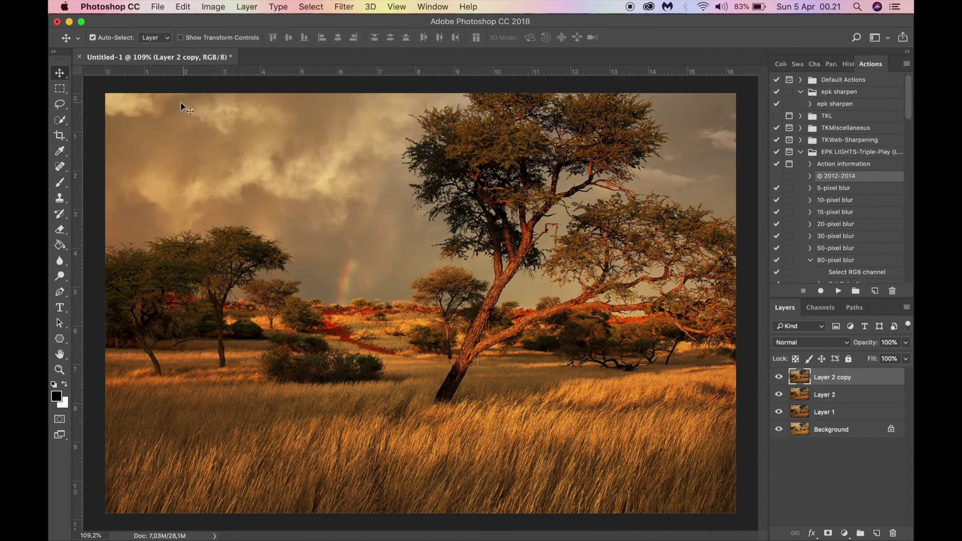
Step: Apply a Vibrance adjustment to the top layer with vibrance +7 and saturation -10
left_click(212, 6)
mouse_move(242, 40)
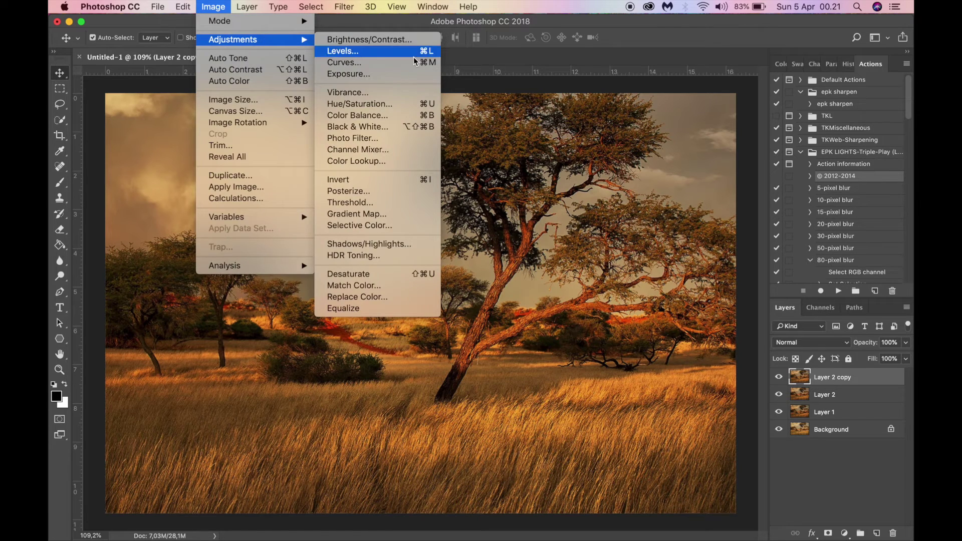
left_click(405, 92)
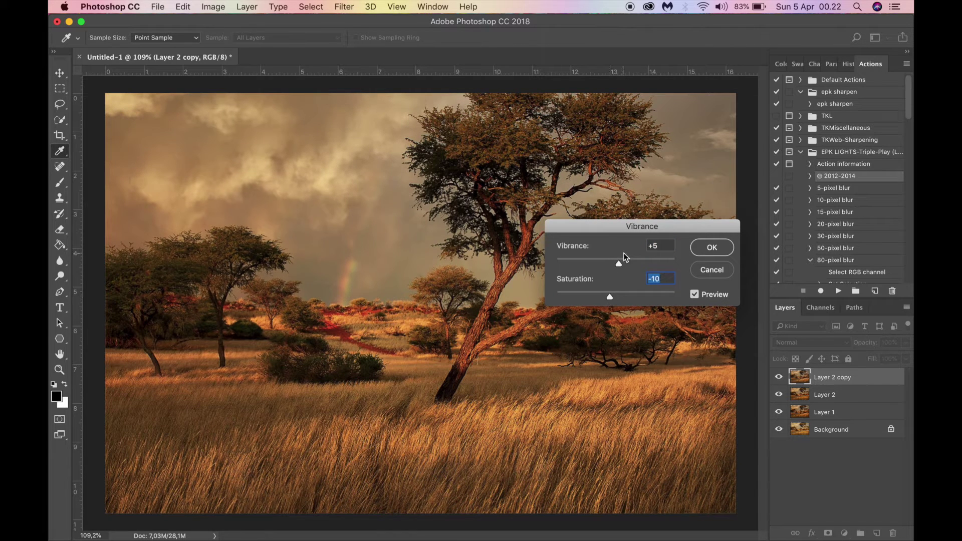
left_click_drag(618, 263, 620, 263)
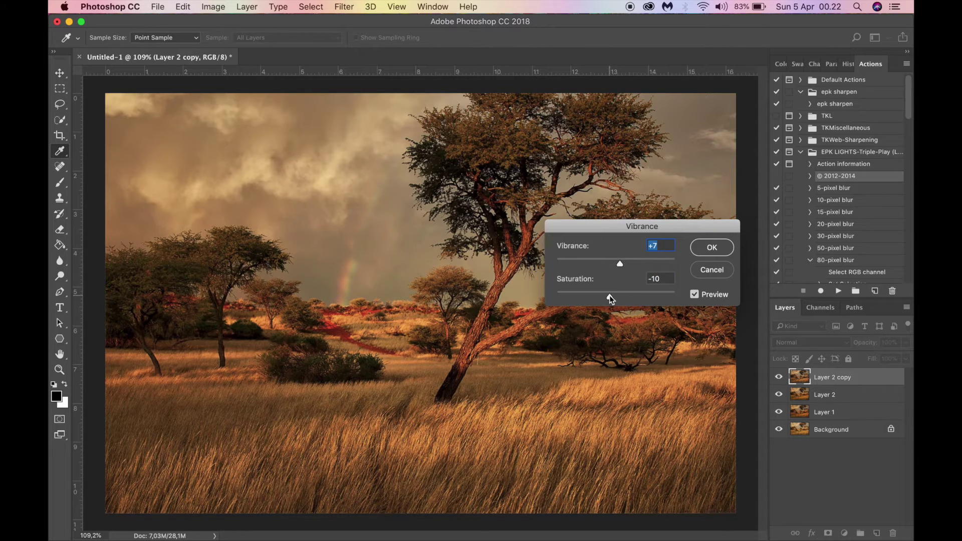
left_click(693, 254)
key("v")
Step: Merge the three layers above the background into one and duplicate the merged layer
left_click(780, 377)
left_click(780, 376)
left_click(804, 393, "shift")
key("super+e")
left_click(804, 393, "shift")
key("super+e")
key("super+j")
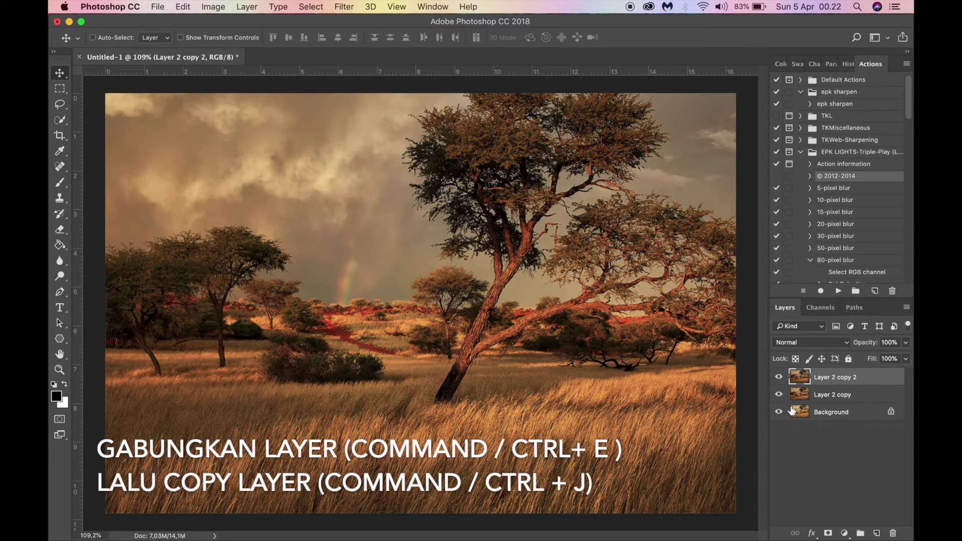
Step: Apply Brightness/Contrast to the top layer with brightness -12 and contrast 2
left_click(216, 7)
mouse_move(251, 39)
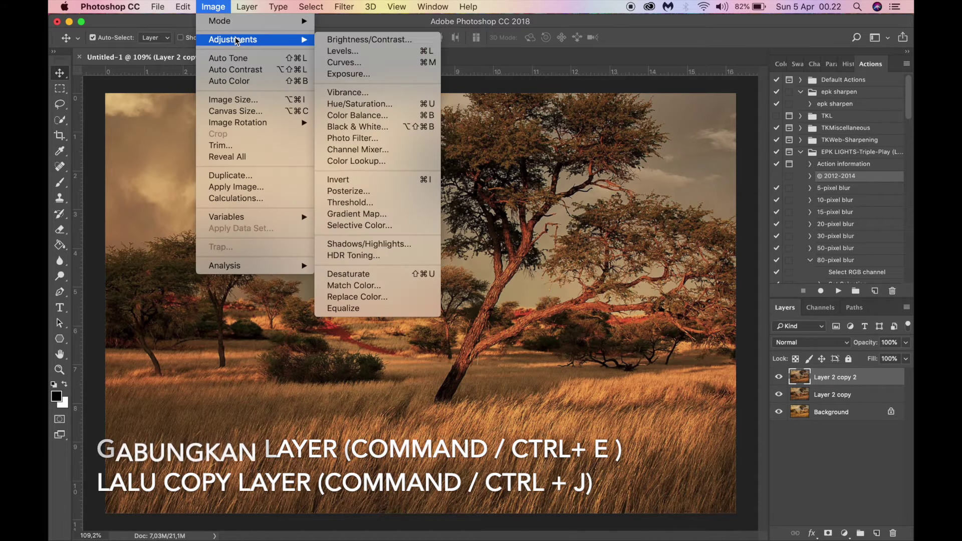
left_click(368, 40)
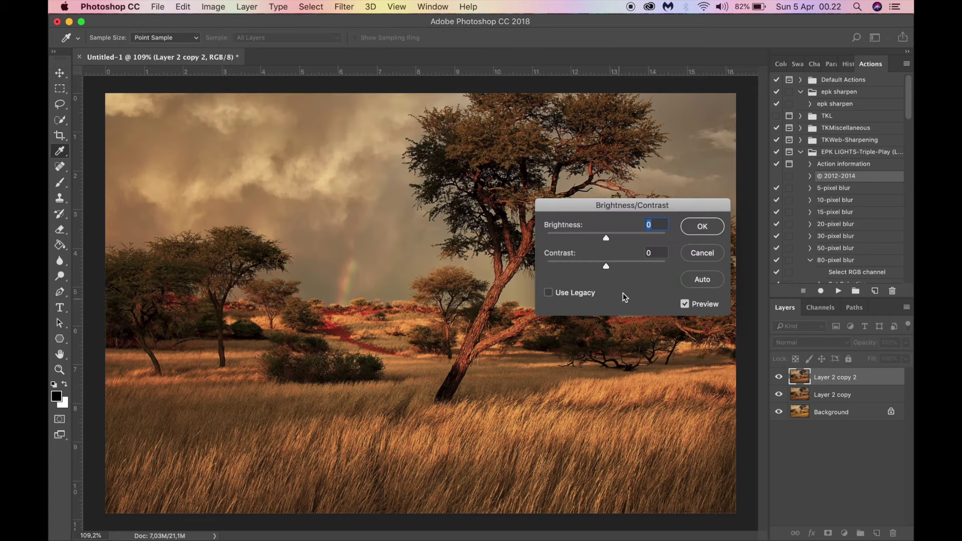
left_click_drag(604, 236, 601, 236)
left_click_drag(612, 267, 608, 267)
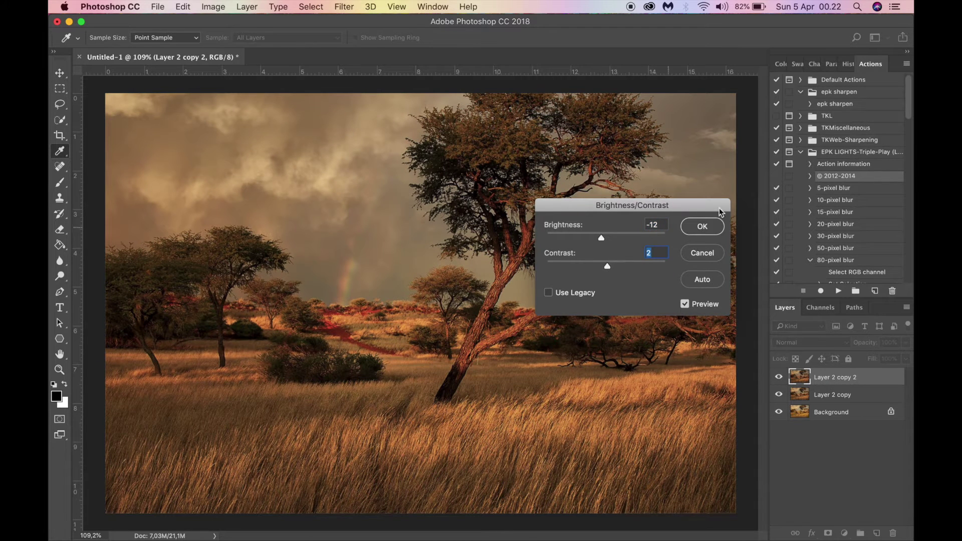
left_click(701, 228)
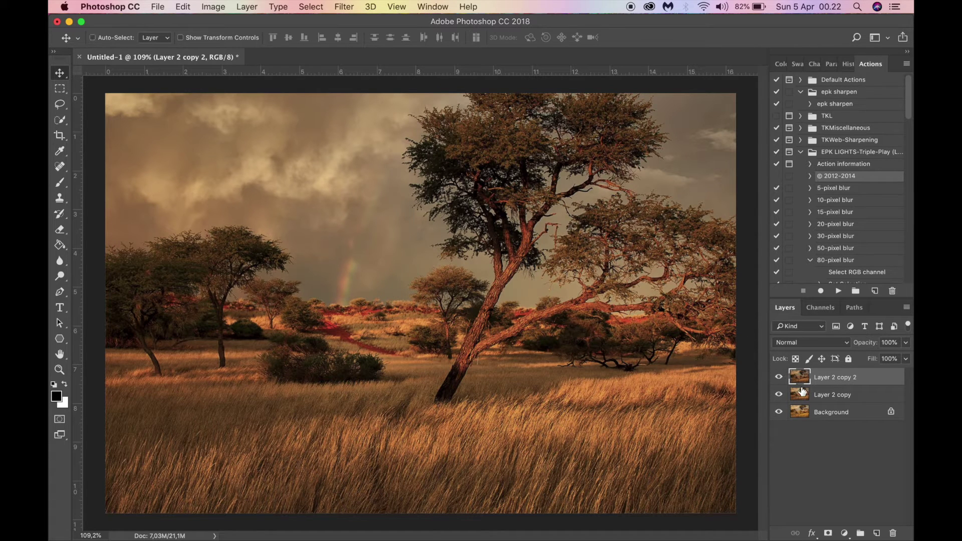
Step: Merge all layers into the background and stamp the result as a new layer above it
key("super+shift+e")
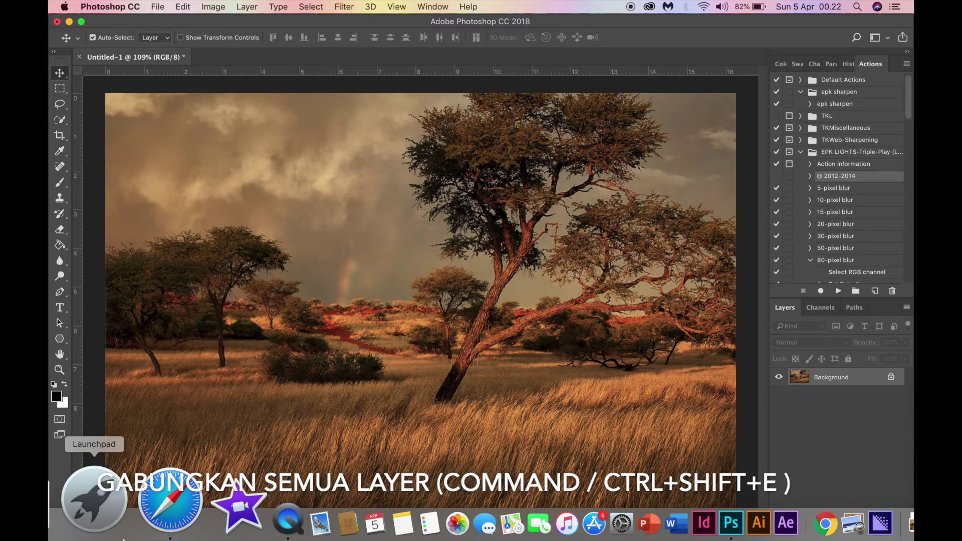
key("super+alt+shift+e")
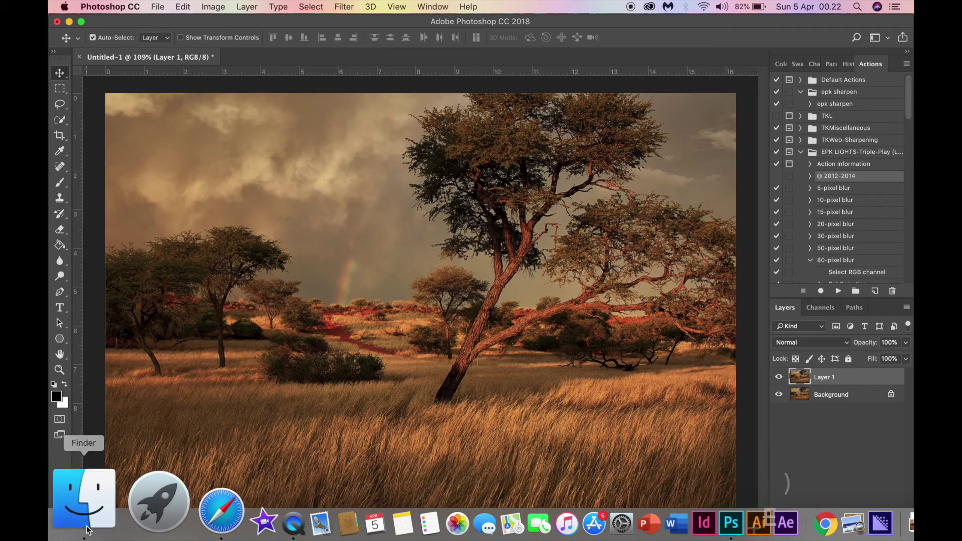
Step: Place the lion_stock_1 PNG from Finder's Lion folder into the savanna document
left_click(86, 500)
left_click(372, 206)
left_click_drag(509, 169, 441, 364)
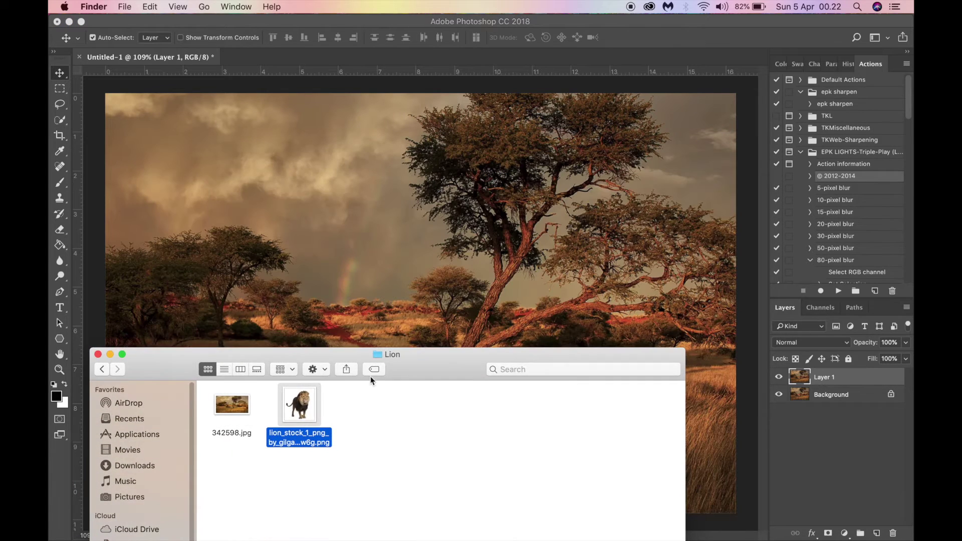
left_click_drag(300, 410, 446, 265)
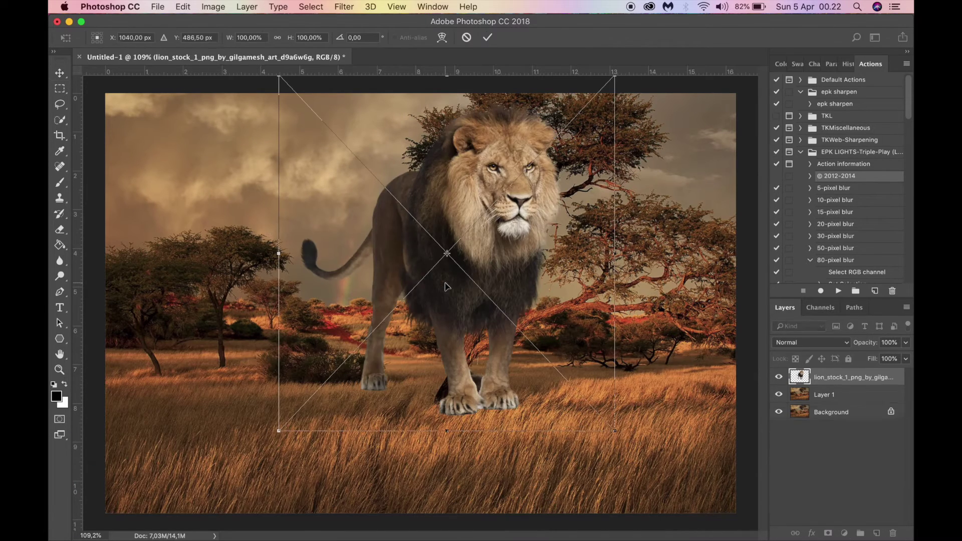
Step: Scale the placed lion down and position it in the grass in front of the small bush, committing the transform
left_click_drag(525, 239, 492, 370)
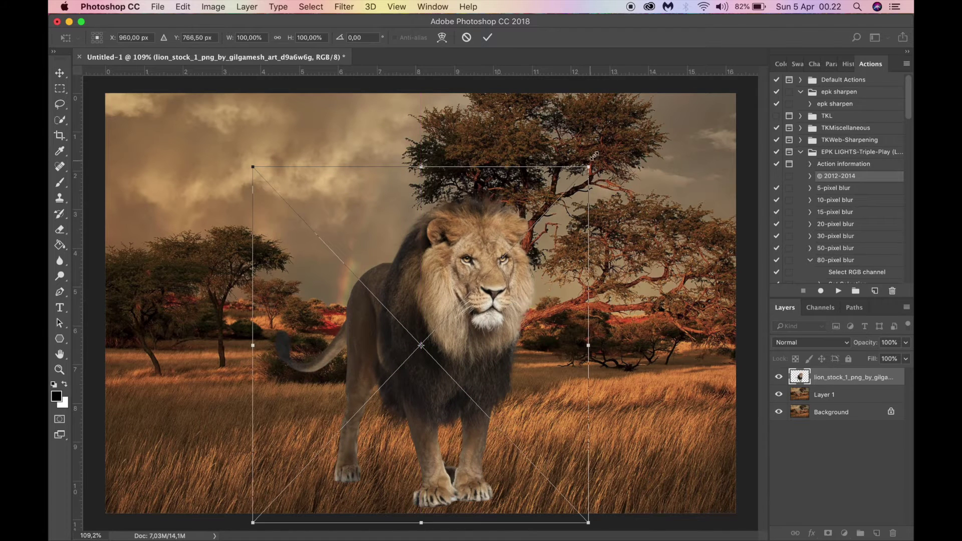
left_click_drag(594, 164, 449, 315)
left_click_drag(391, 390, 448, 346)
left_click_drag(506, 271, 478, 319)
left_click_drag(421, 373, 322, 359)
key("Return")
scroll(440, 371, "down", 1)
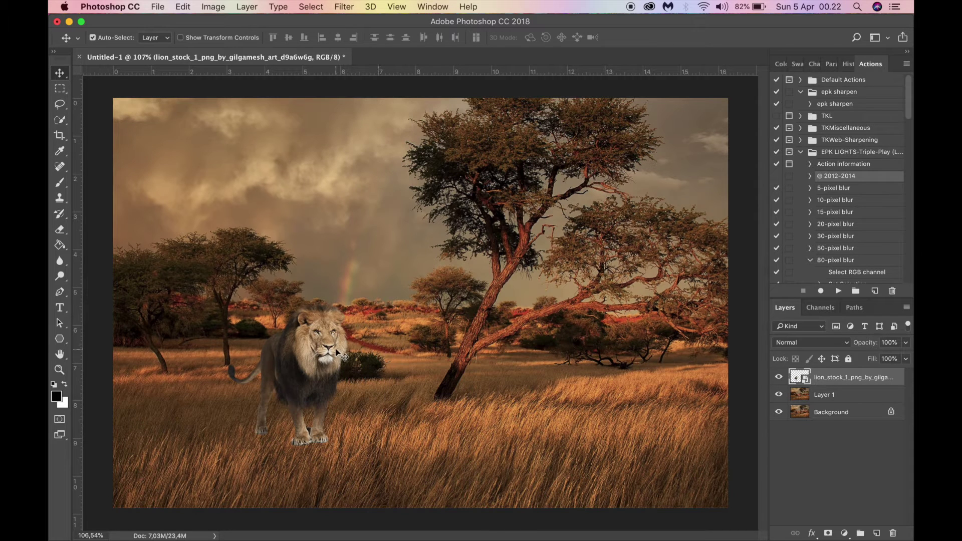
Step: Transform the lion to about 38% of its original size and shift it slightly lower in the grass
key("super+t")
left_click_drag(372, 291, 347, 326)
left_click_drag(315, 370, 325, 387)
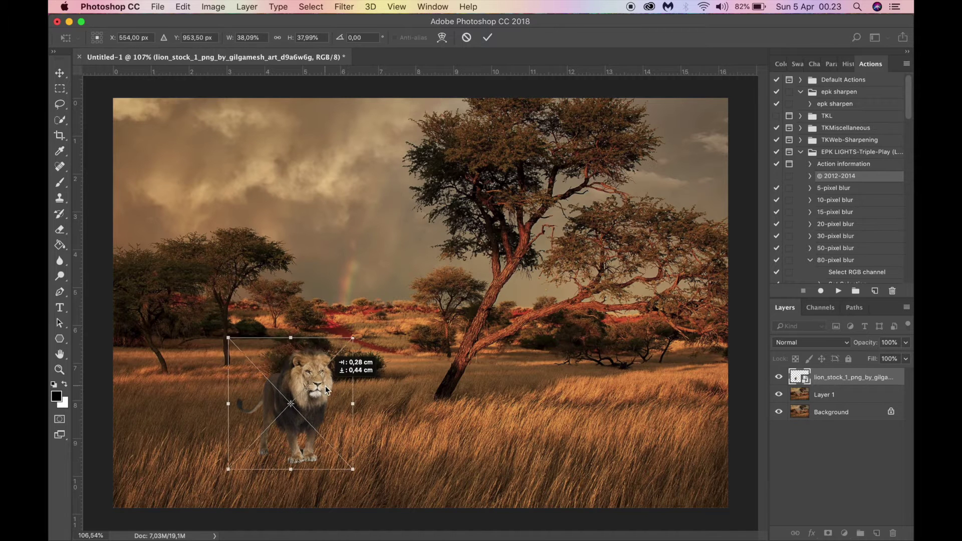
key("Return")
scroll(330, 436, "down", 1)
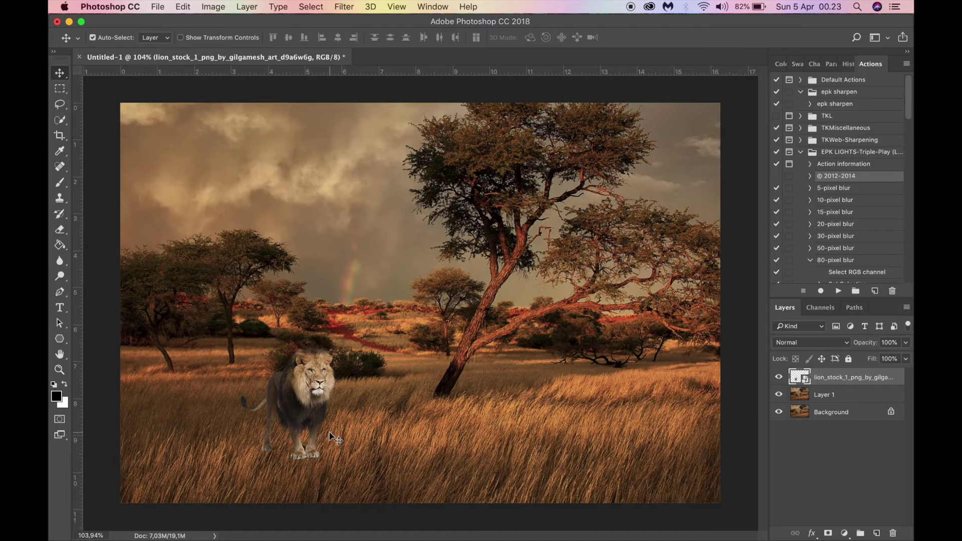
Step: Move the lion about 1 cm towards the large tree and enlarge it slightly
scroll(330, 436, "up", 1)
left_click_drag(307, 389, 369, 401)
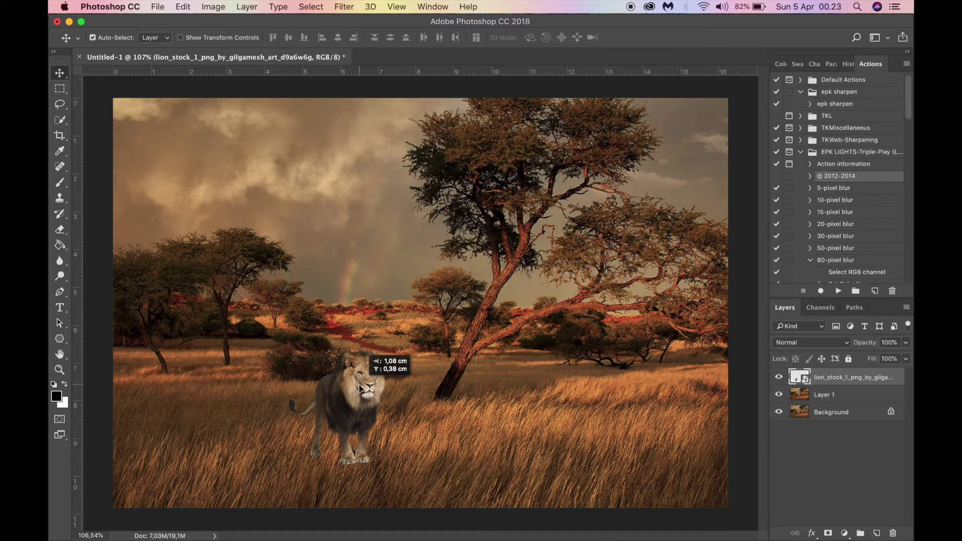
key("super+t")
left_click_drag(407, 339, 414, 334)
key("Return")
left_click_drag(370, 375, 370, 379)
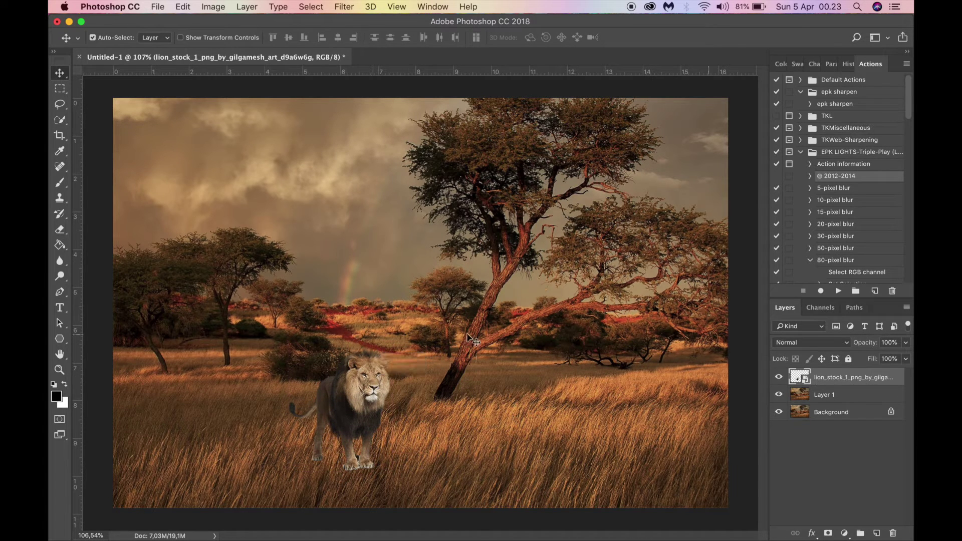
Step: Close the lion smart object's contents without edits and rasterize the lion layer
double_click(805, 381)
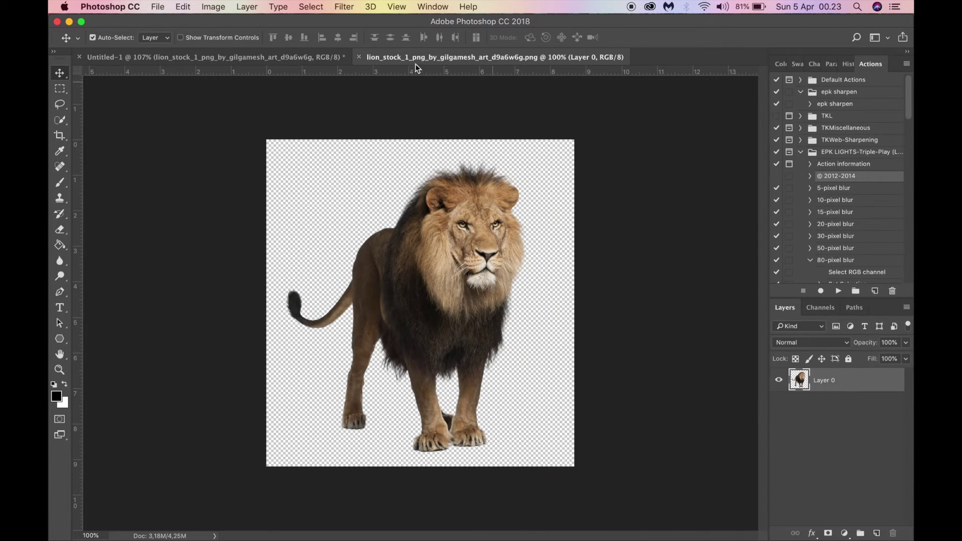
left_click(359, 58)
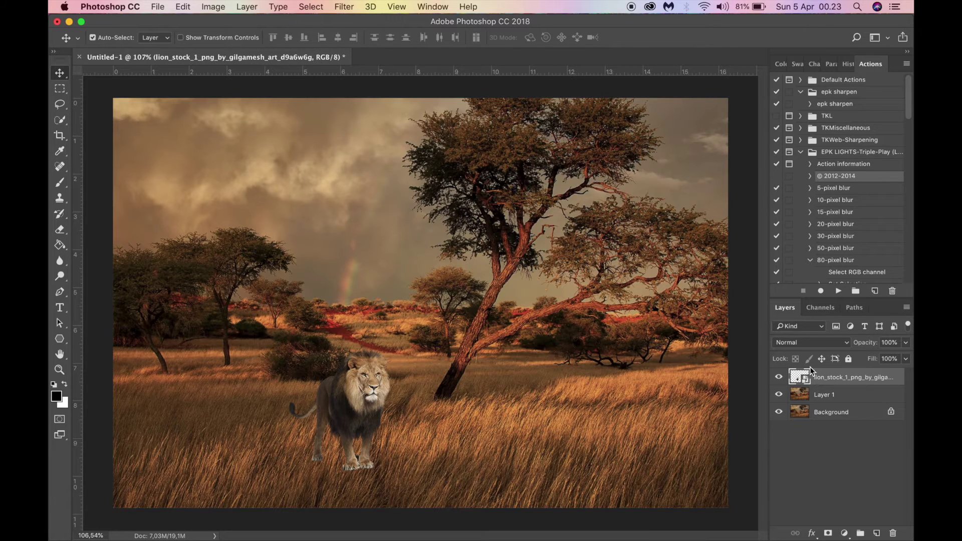
right_click(816, 383)
left_click(764, 224)
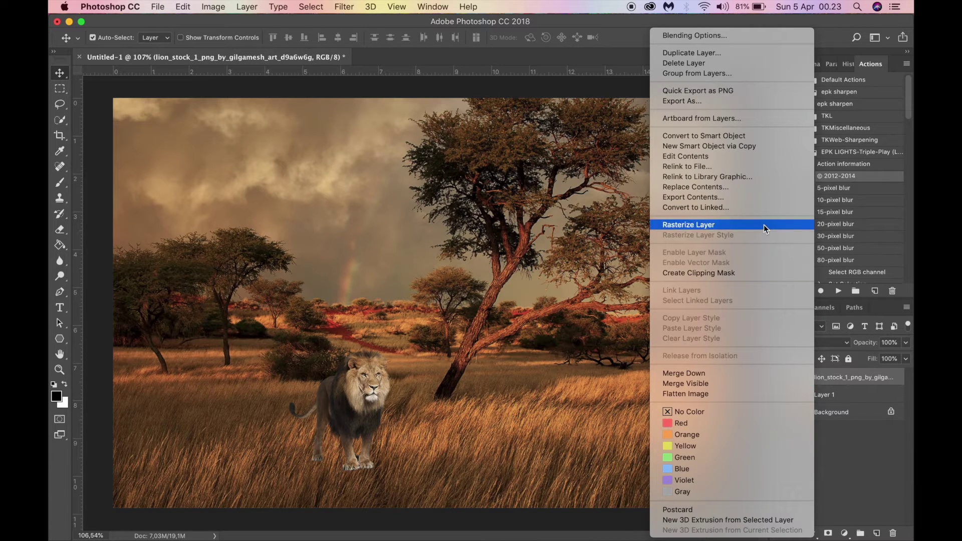
Step: Move the rasterized lion closer to the large tree and slightly lower in the grass
left_click_drag(359, 374, 393, 399)
scroll(431, 418, "down", 2)
scroll(430, 418, "up", 2)
scroll(438, 440, "down", 4)
scroll(438, 439, "up", 4)
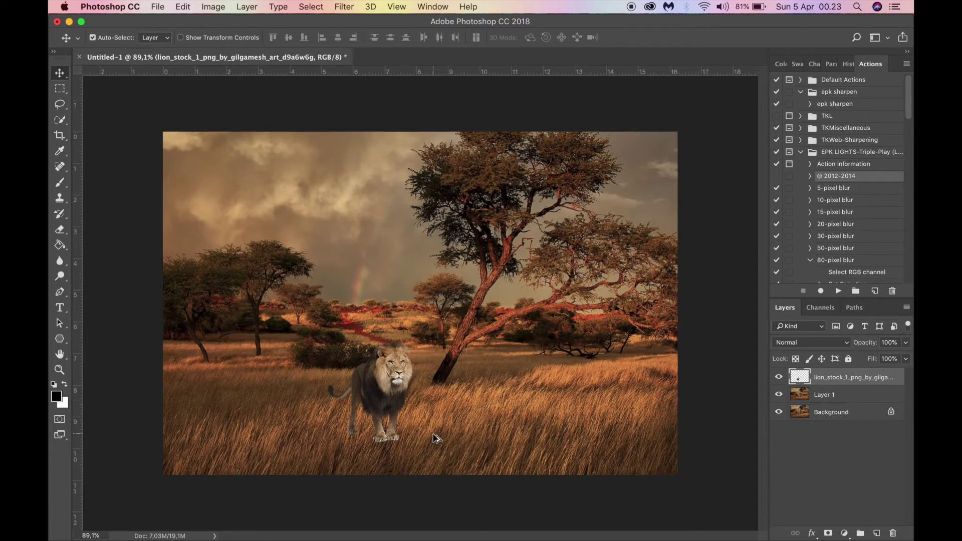
Step: Add a layer mask to the lion layer and ready the Brush tool with black as the foreground colour
left_click(827, 532)
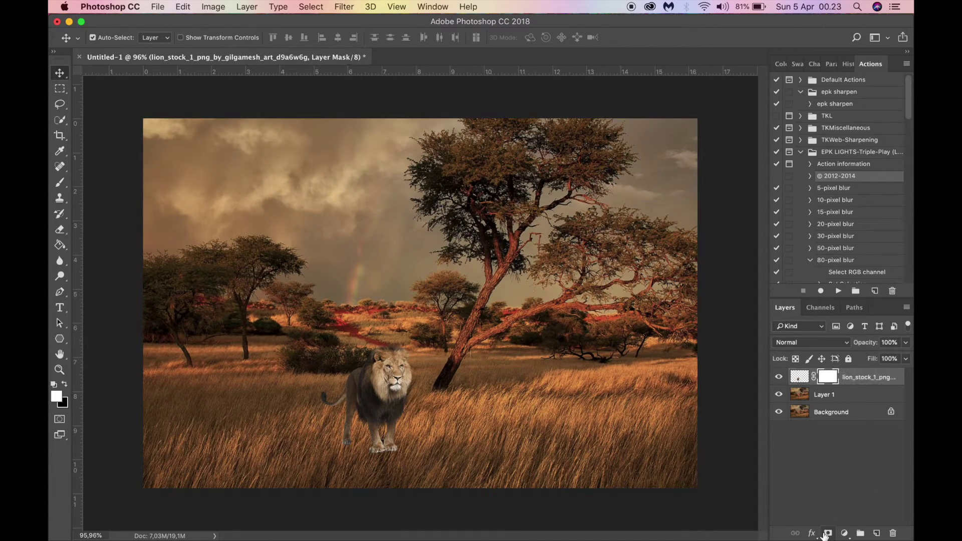
left_click(59, 182)
scroll(345, 423, "up", 8)
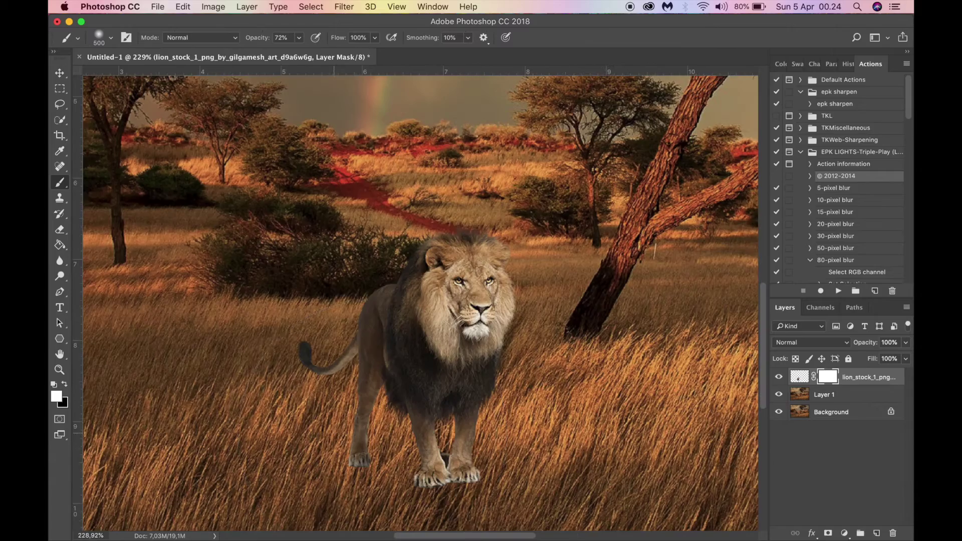
key("x")
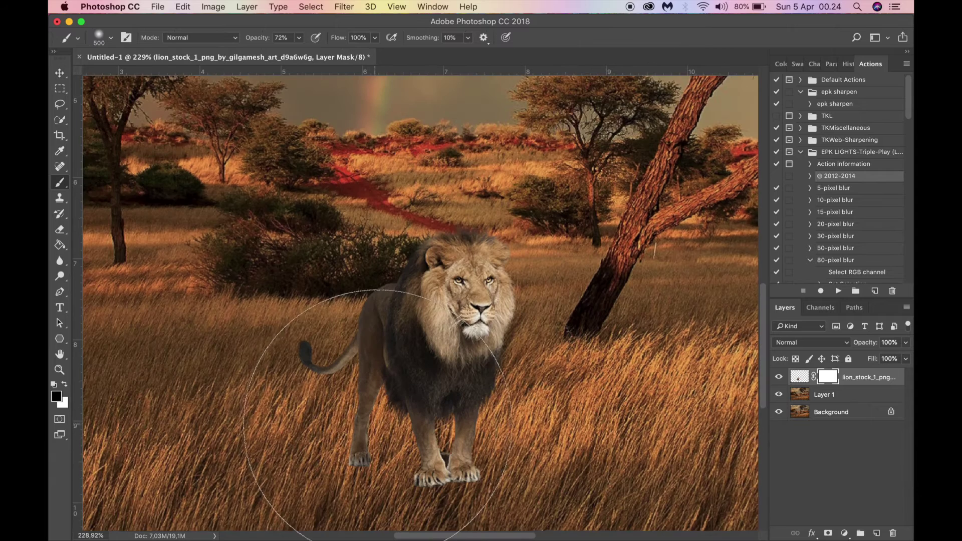
Step: Reduce the brush to 60 px and paint black on the mask over the lion's paws and lower legs
scroll(378, 415, "down", 5)
key("bracketleft")
key("bracketleft")
key("bracketleft")
key("bracketleft")
key("bracketleft")
key("bracketleft")
key("bracketleft")
key("bracketleft")
key("bracketleft")
key("bracketleft")
key("bracketleft")
key("bracketleft")
mouse_move(432, 356)
left_mouse_down()
mouse_move(462, 361)
mouse_move(361, 331)
mouse_move(351, 315)
left_mouse_up()
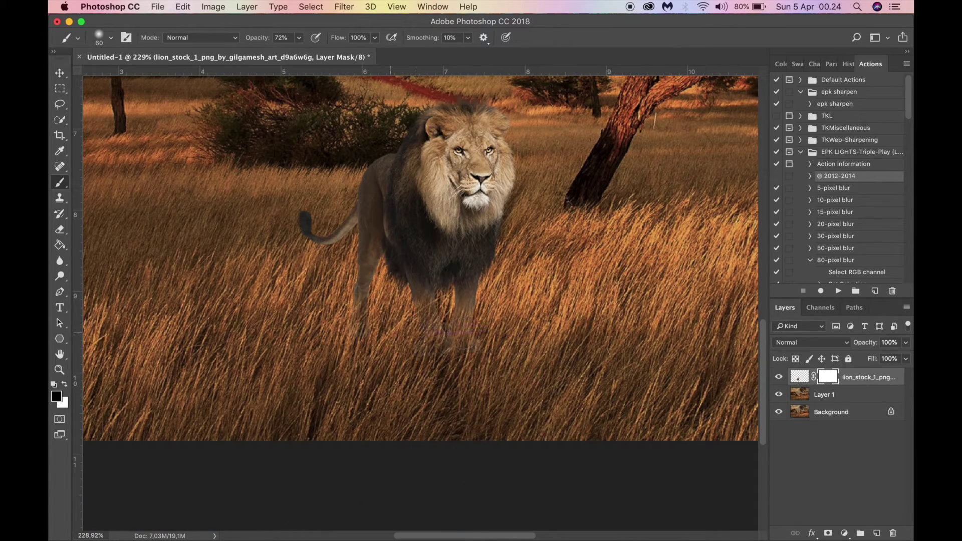
Step: Shift the lion slightly lower and mask more of its front legs into the grass with the Brush
key("v")
left_click_drag(463, 200, 464, 222)
left_click(60, 182)
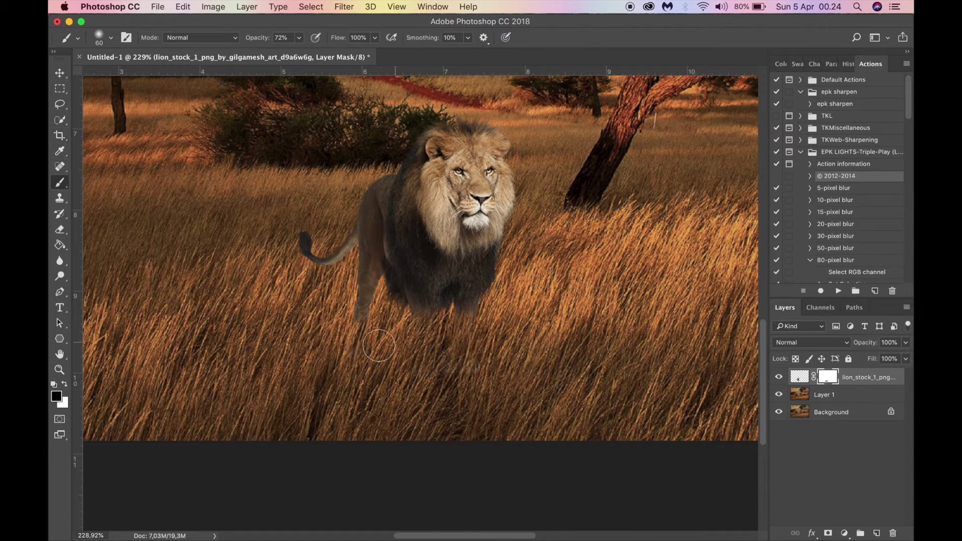
mouse_move(390, 326)
left_mouse_down()
mouse_move(433, 314)
mouse_move(496, 327)
left_mouse_up()
scroll(353, 368, "down", 6)
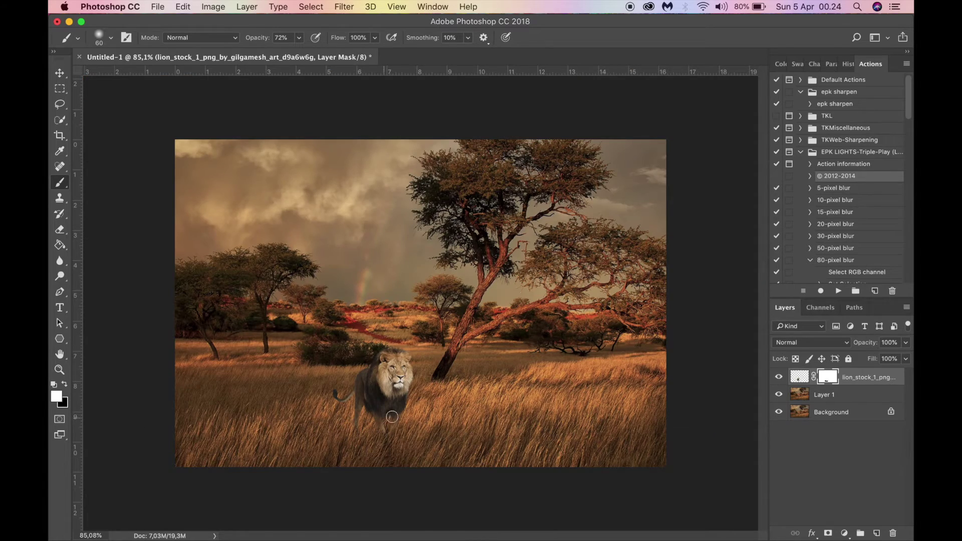
Step: Shrink the brush to 9 px and paint black grass-like strokes on the mask over the lower hind leg
scroll(375, 443, "up", 10)
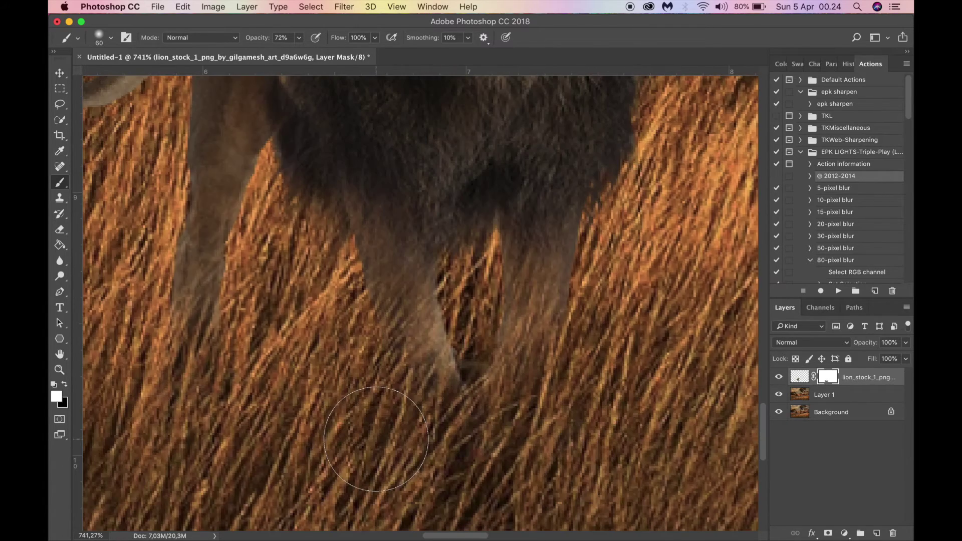
scroll(380, 435, "down", 1)
key("bracketleft")
key("bracketleft")
key("bracketleft")
key("bracketleft")
key("bracketleft")
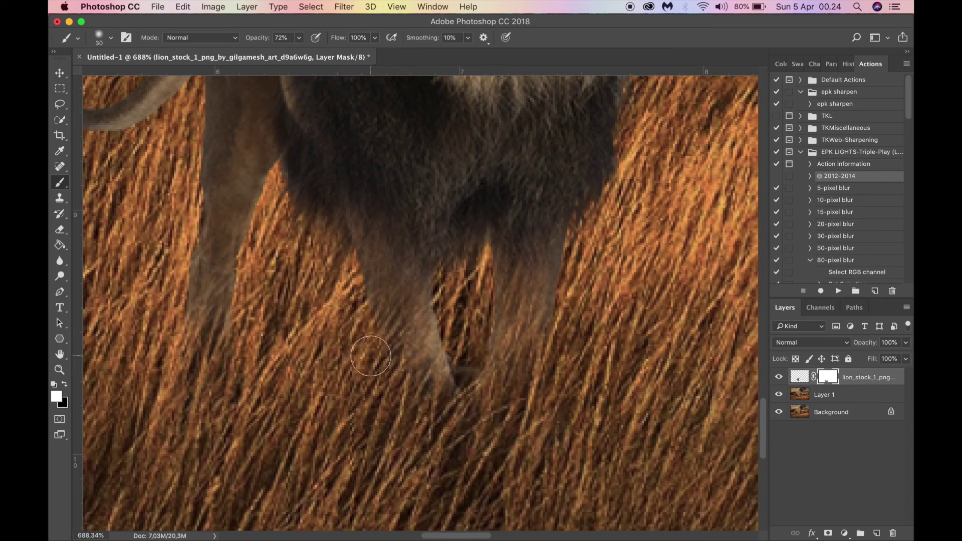
key("x")
left_click_drag(201, 313, 187, 365)
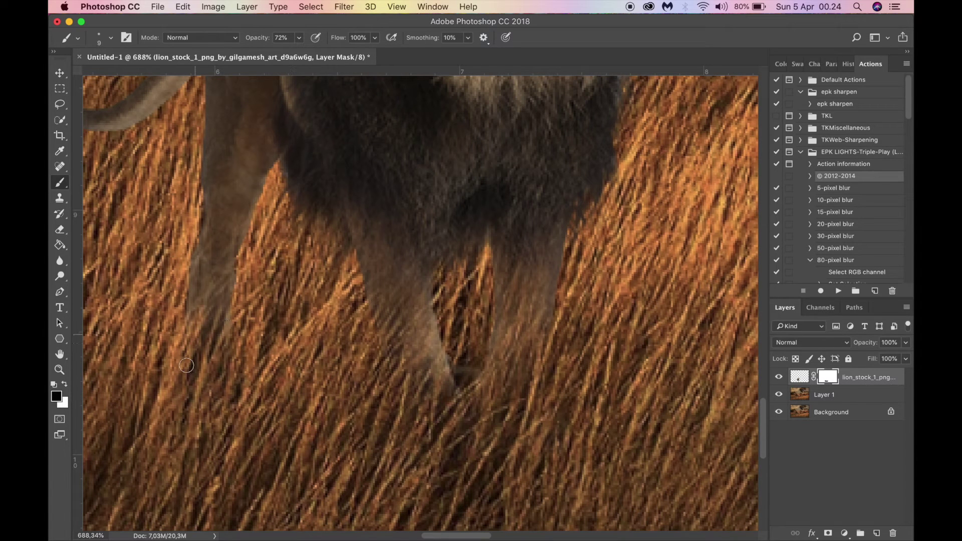
left_click_drag(209, 315, 196, 359)
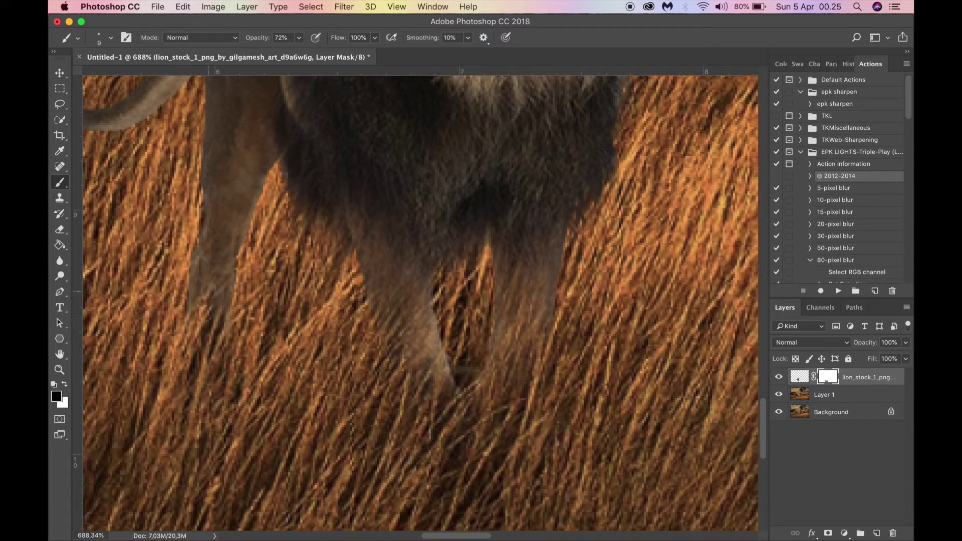
Step: Set the brush to 52% opacity and 15 px, and refine the mask around both front legs with black and white
left_click(299, 37)
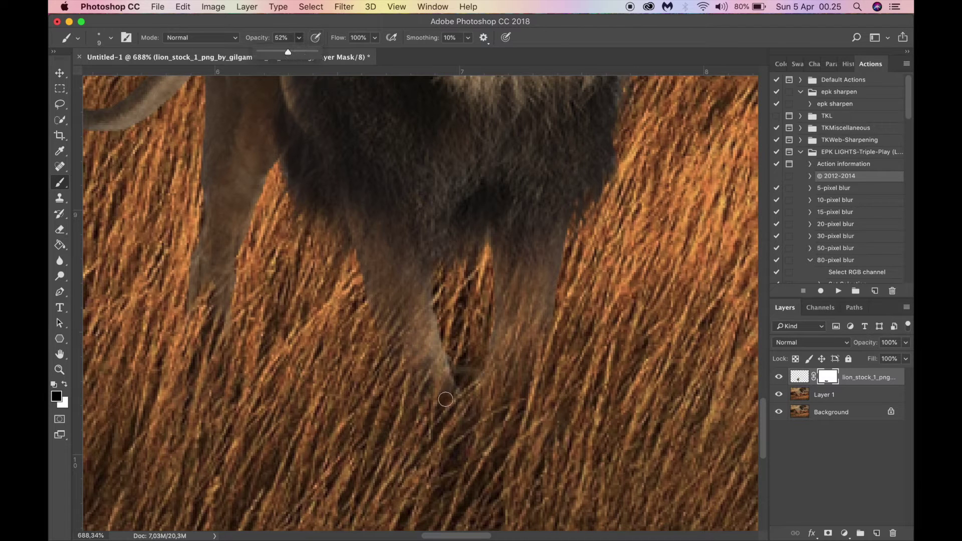
key("bracketright")
key("bracketright")
left_click_drag(382, 322, 382, 295)
key("x")
key("x")
left_click_drag(511, 345, 521, 326)
mouse_move(448, 382)
left_mouse_down()
mouse_move(437, 380)
mouse_move(439, 399)
mouse_move(449, 400)
mouse_move(448, 388)
left_mouse_up()
key("x")
key("x")
key("x")
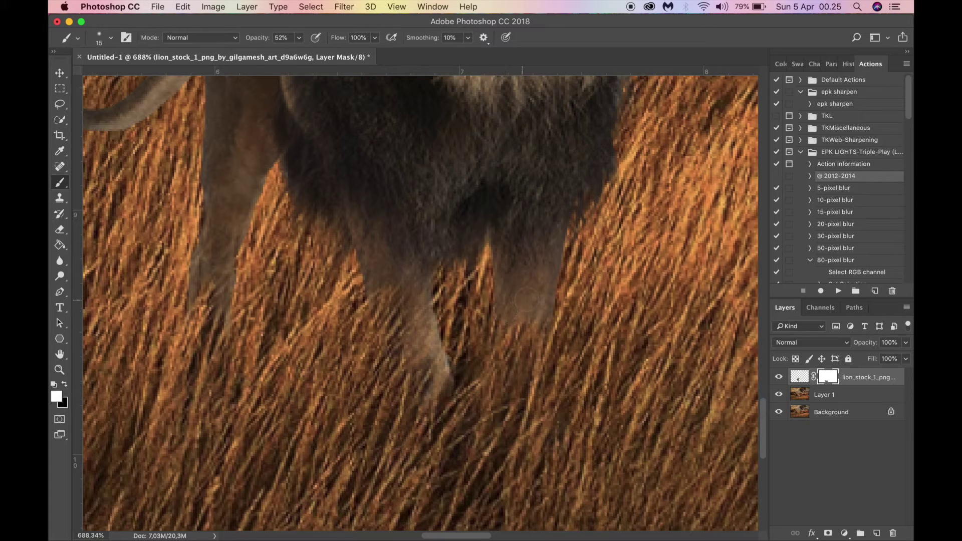
Step: Alternate black and white on the mask to rework the lower edges of the front legs and hind leg
key("x")
mouse_move(544, 268)
left_mouse_down()
mouse_move(558, 319)
mouse_move(576, 279)
mouse_move(536, 305)
left_mouse_up()
key("x")
key("x")
key("x")
mouse_move(382, 277)
left_mouse_down()
mouse_move(387, 330)
mouse_move(388, 304)
left_mouse_up()
key("x")
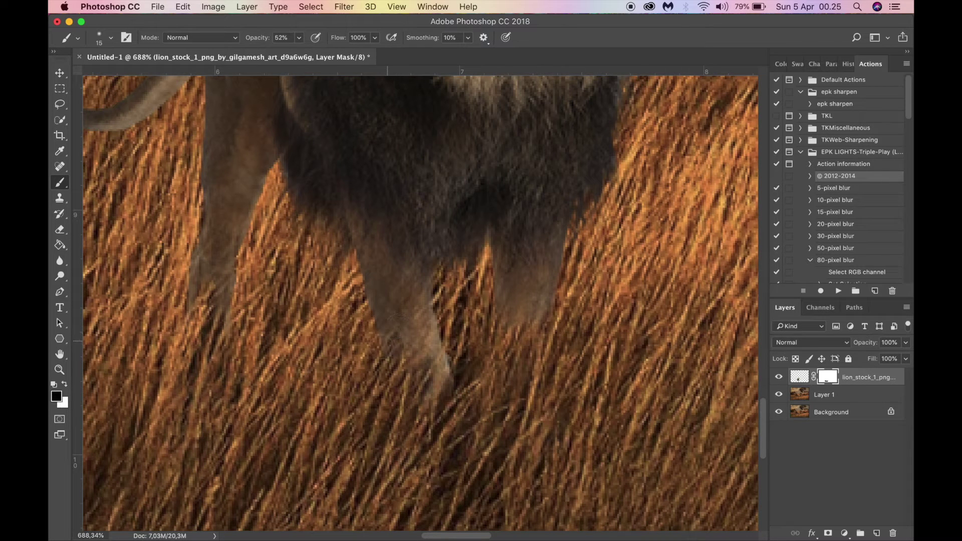
key("x")
left_click_drag(209, 291, 212, 285)
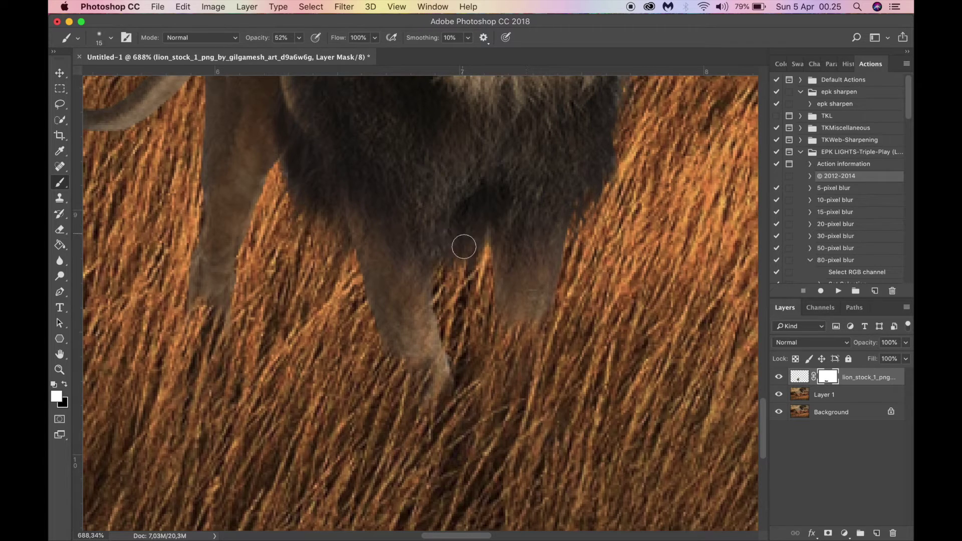
Step: Paint black on the mask to trim the longer front leg's tip, and step back the last brush stroke
scroll(385, 269, "down", 10)
scroll(410, 329, "down", 2)
scroll(383, 468, "down", 2)
scroll(380, 471, "up", 6)
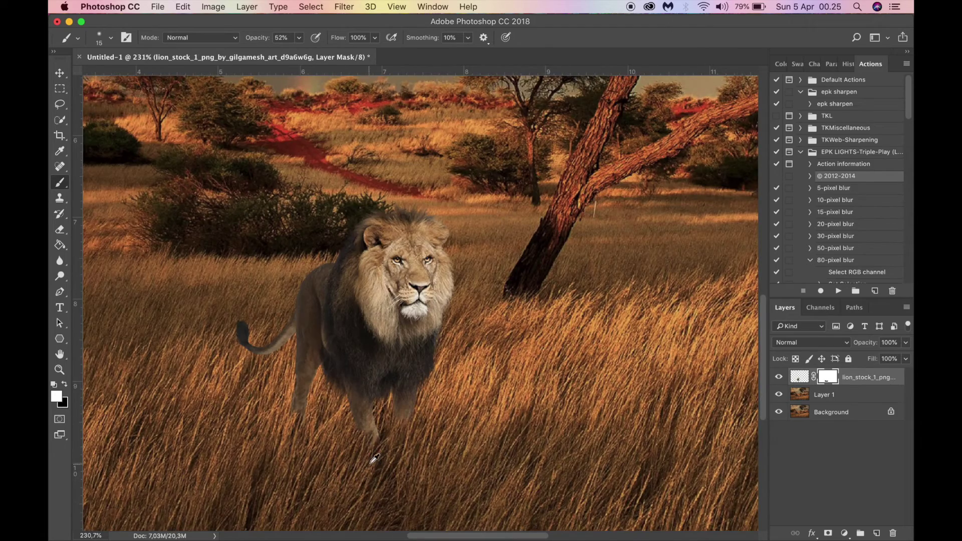
scroll(374, 458, "up", 5)
key("x")
mouse_move(405, 339)
left_mouse_down()
mouse_move(416, 284)
mouse_move(379, 303)
left_mouse_up()
key("x")
key("x")
scroll(383, 386, "down", 3)
key("x")
key("alt+super+z")
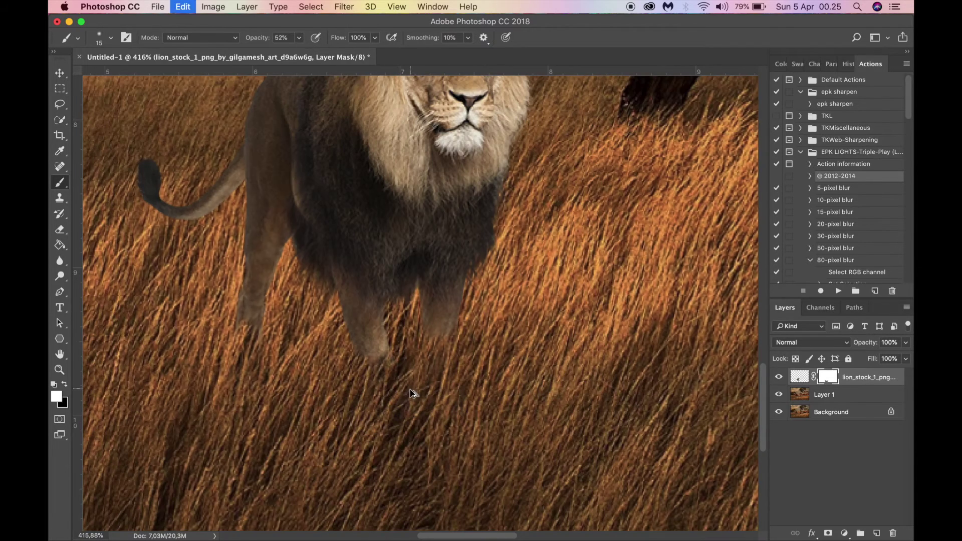
Step: Retouch the mask at the bottom of the longer front leg with the 15 px brush
scroll(382, 387, "up", 1)
key("x")
mouse_move(379, 349)
left_mouse_down()
mouse_move(399, 350)
mouse_move(378, 358)
left_mouse_up()
key("x")
key("x")
key("x")
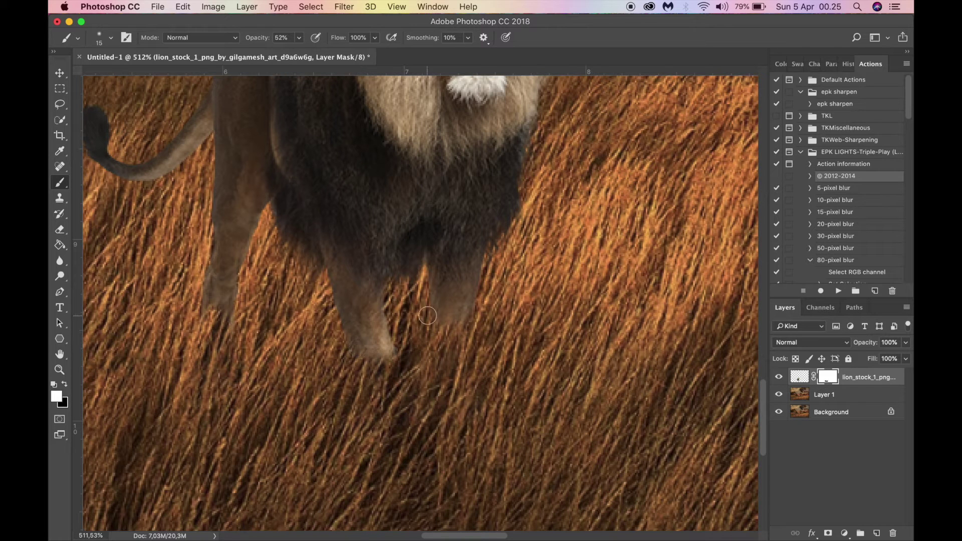
Step: Refine the mask at the base of the shorter front leg and reduce the brush to 5 px for fine blending
left_click_drag(444, 313, 451, 326)
key("x")
key("x")
key("x")
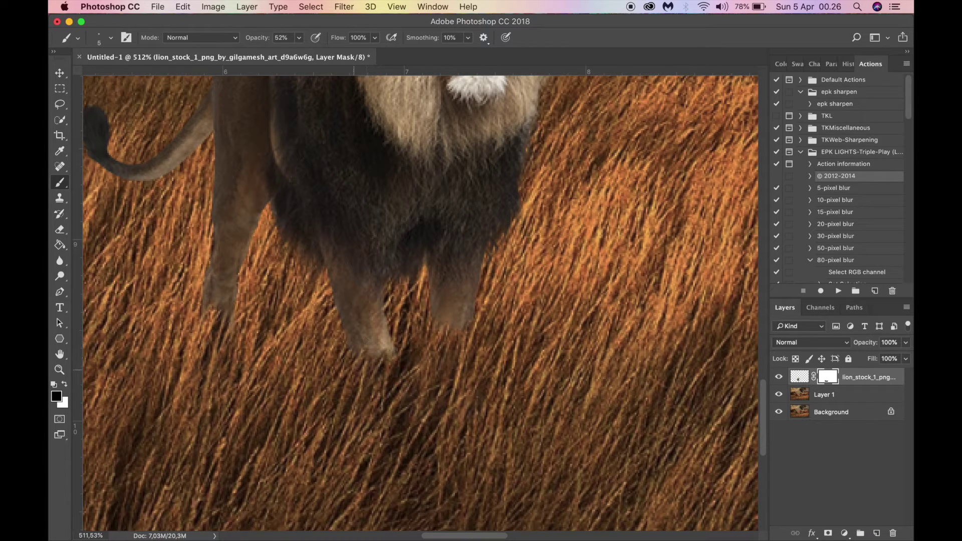
key("x")
key("x")
key("x")
scroll(338, 353, "down", 5)
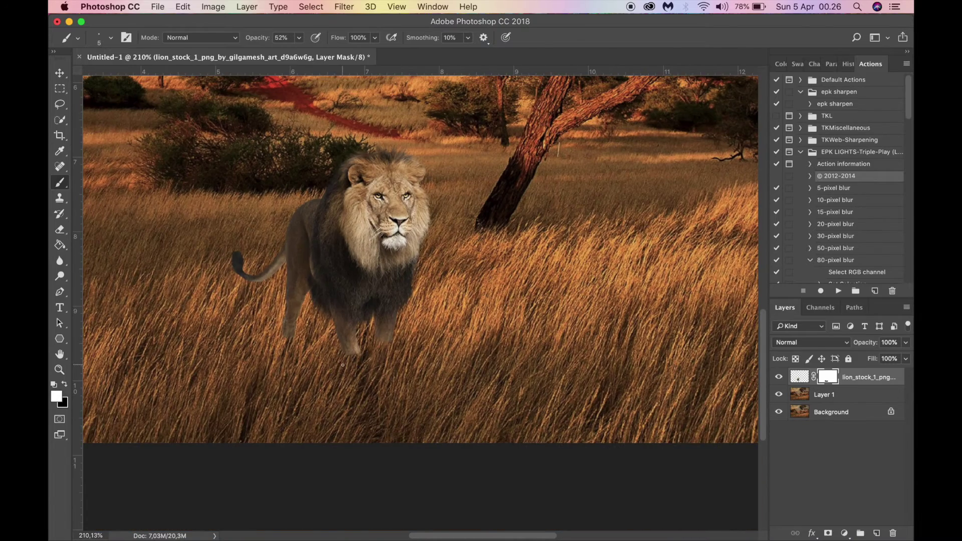
Step: Toggle the lion layer's visibility to compare the scene with and without the lion
scroll(343, 365, "down", 5)
left_click(775, 379)
left_click(776, 379)
scroll(425, 423, "down", 1)
scroll(425, 423, "up", 2)
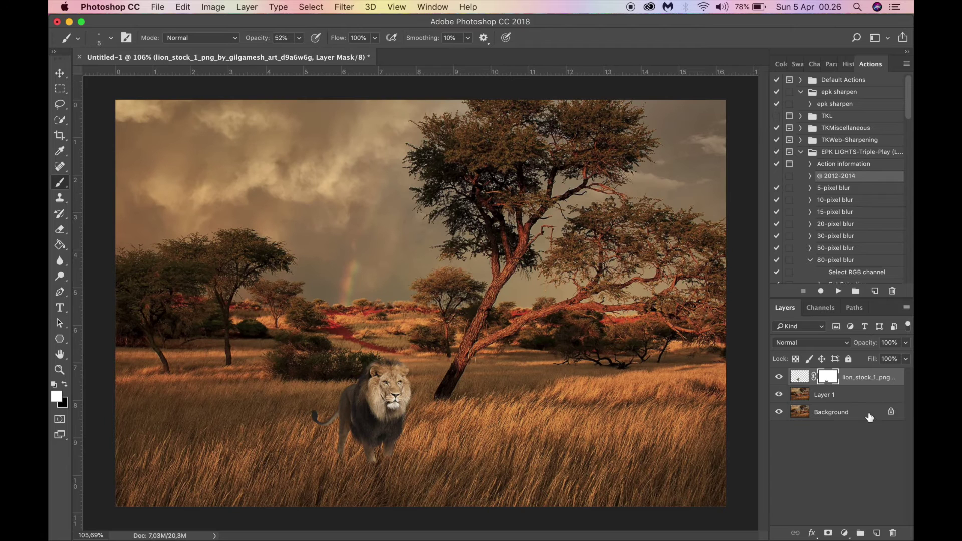
Step: Shift the lion layer's midtones toward red with Color Balance, setting the cyan-red level to +13
left_click(799, 377)
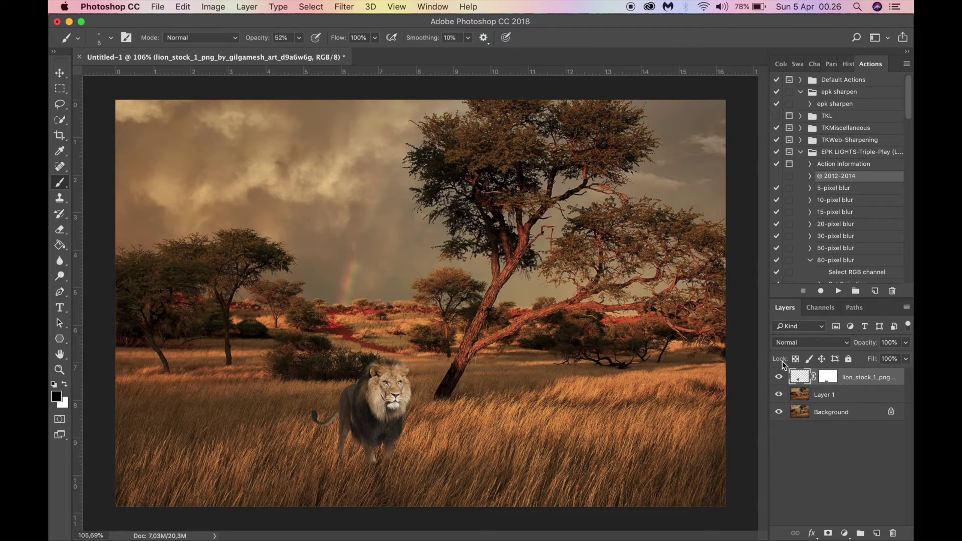
left_click(213, 6)
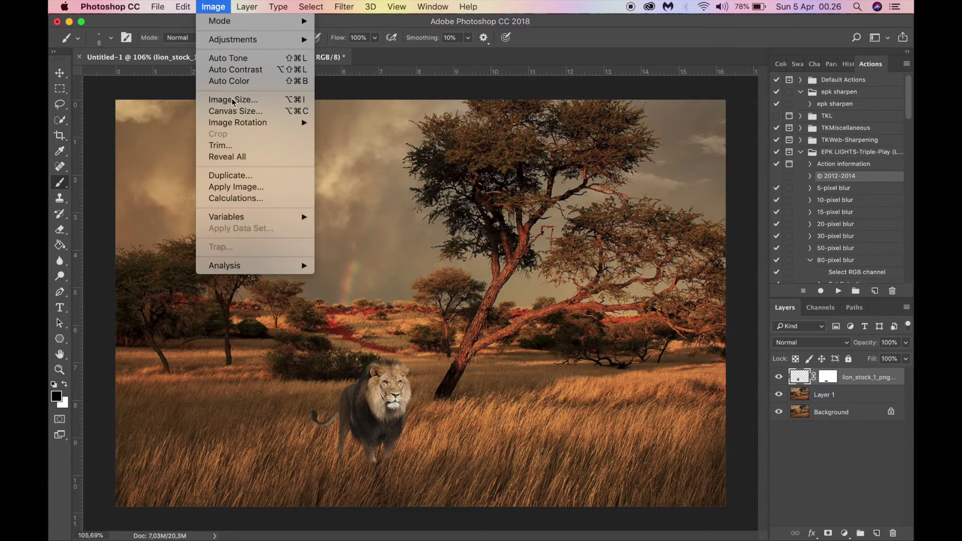
mouse_move(280, 39)
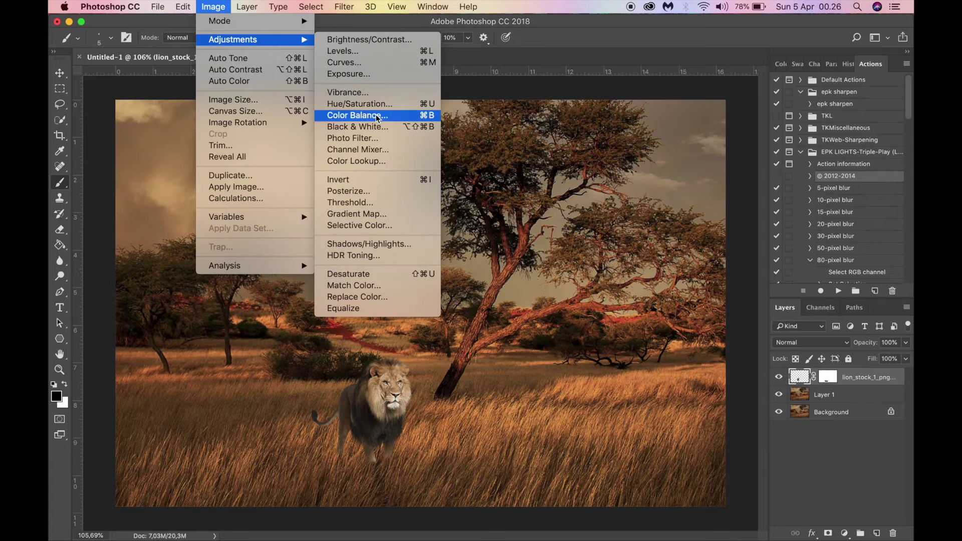
left_click(358, 115)
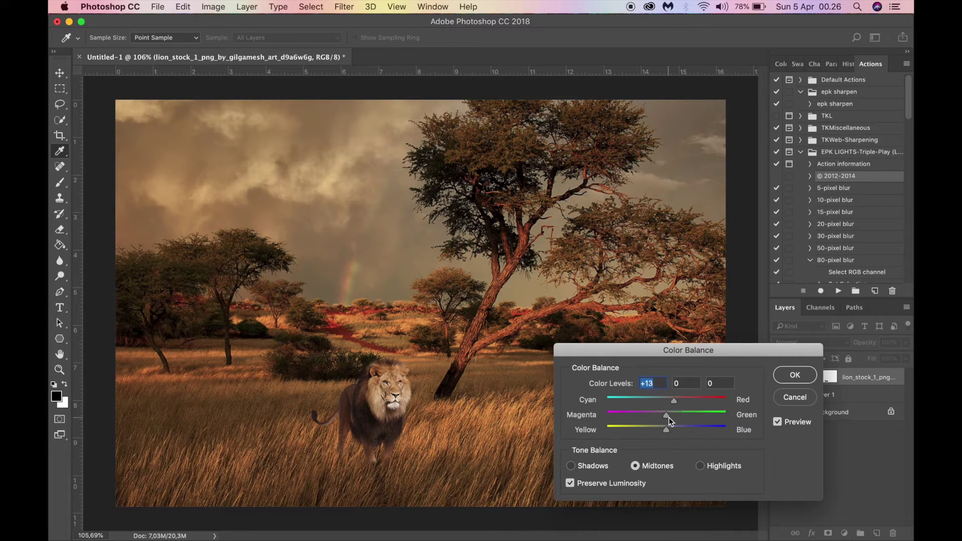
mouse_move(665, 429)
left_mouse_down()
mouse_move(656, 429)
mouse_move(665, 416)
left_mouse_up()
left_click(786, 378)
scroll(433, 385, "down", 2)
scroll(426, 388, "up", 3)
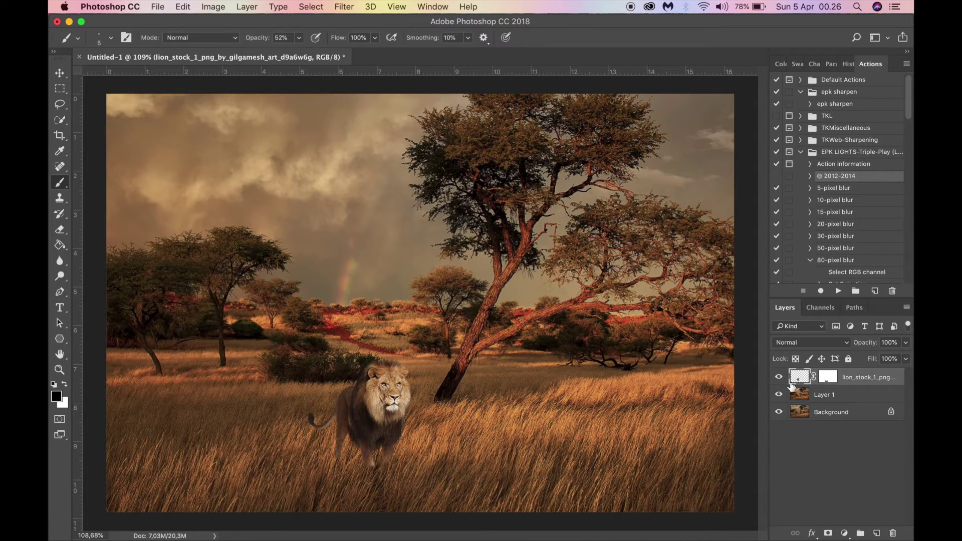
Step: Add a new layer directly above Layer 1 and name it "Shadow"
left_click(801, 395)
left_click(877, 533)
double_click(823, 395)
type("Shadow")
key("Return")
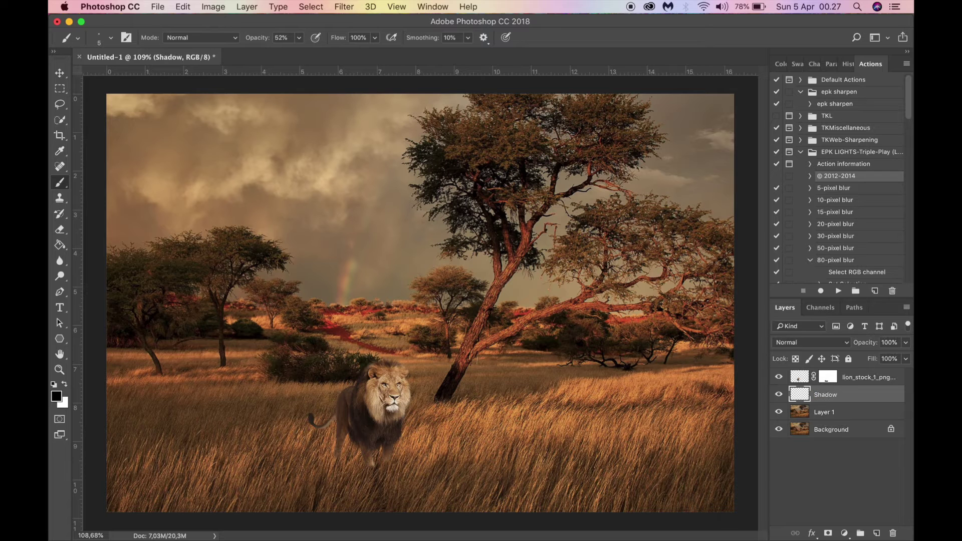
Step: Set the Brush tool's opacity to 45% for painting on the Shadow layer
right_click(56, 181)
left_click(100, 179)
left_click(299, 40)
left_click_drag(299, 52, 295, 52)
scroll(358, 441, "up", 10)
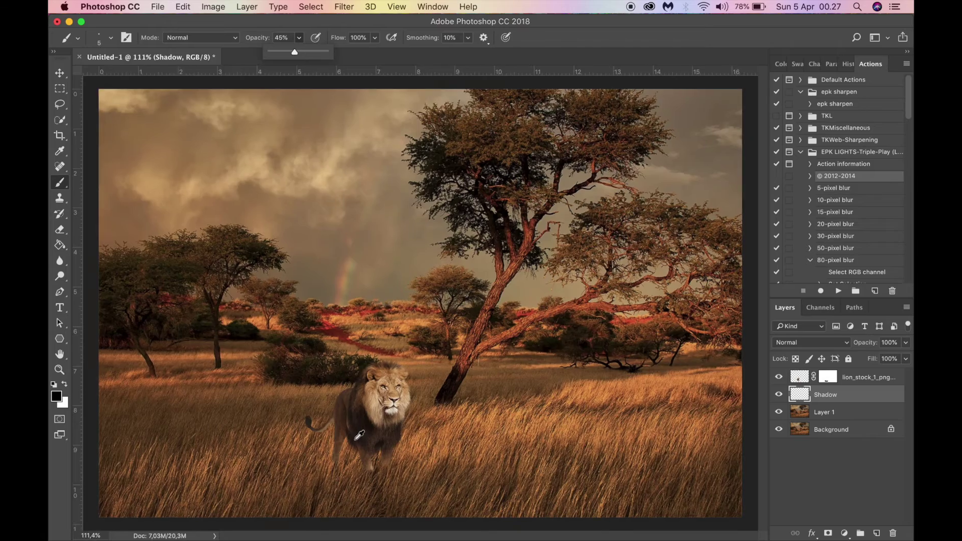
scroll(345, 431, "down", 2)
Step: Paint a soft black shadow around the lion's feet on the Shadow layer, finishing with the brush at 90 px
left_click(343, 428)
key("]")
key("]")
key("]")
key("]")
key("]")
key("]")
key("]")
key("]")
key("]")
key("]")
key("]")
key("]")
key("]")
key("]")
key("]")
key("]")
key("]")
key("]")
key("]")
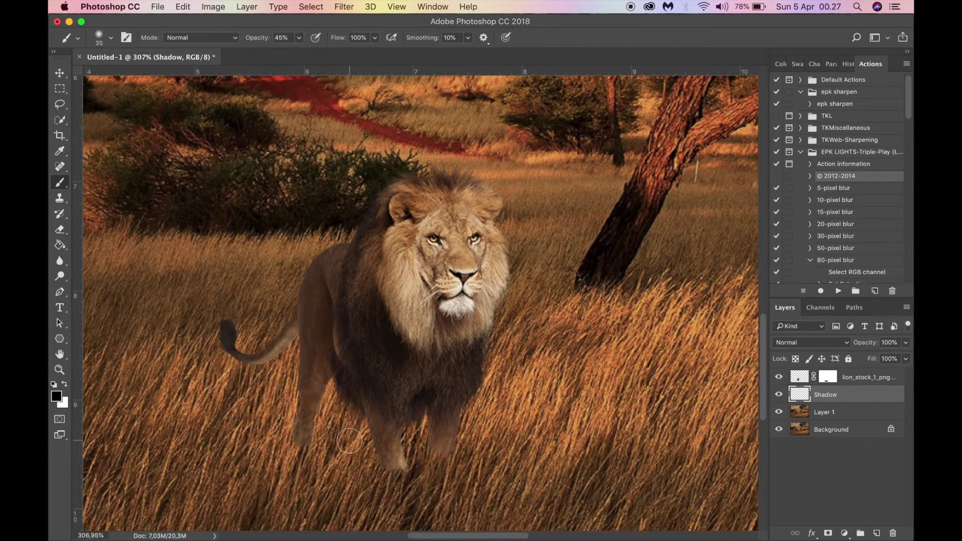
scroll(383, 465, "down", 2)
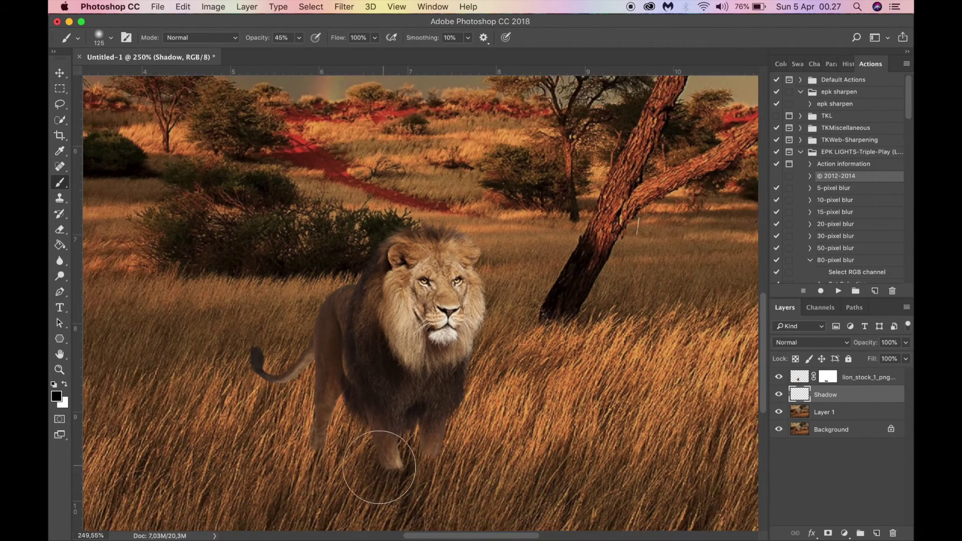
key("bracketleft")
key("bracketleft")
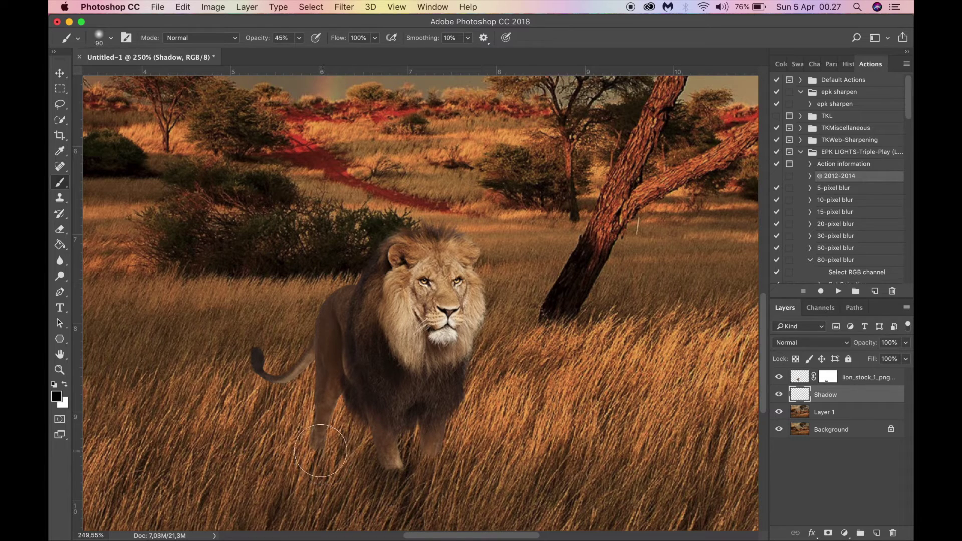
scroll(436, 456, "down", 4)
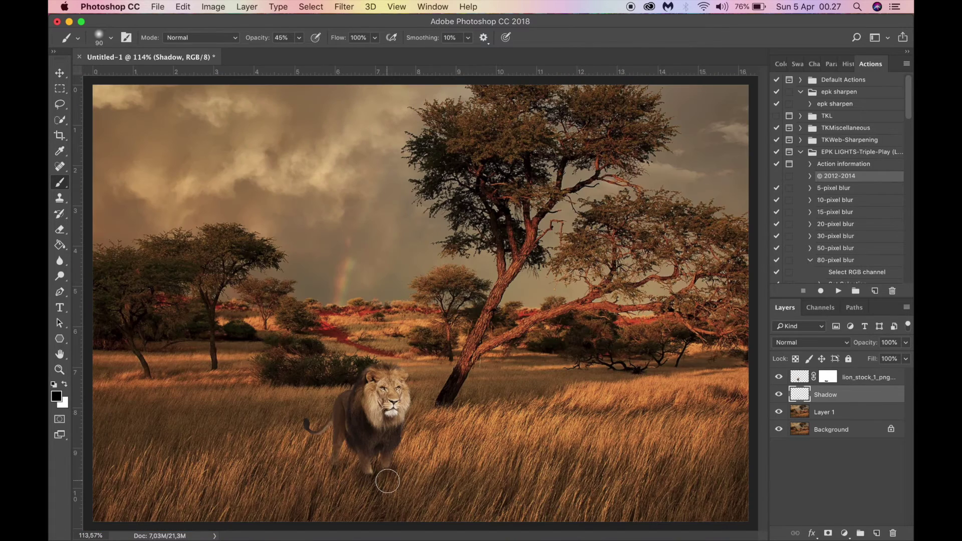
Step: Lower the brush opacity to 19% and enlarge the brush to 200 px for a wider shadow
left_click(298, 38)
left_click_drag(296, 52, 284, 51)
key("bracketright")
key("bracketright")
key("bracketright")
key("bracketright")
key("bracketright")
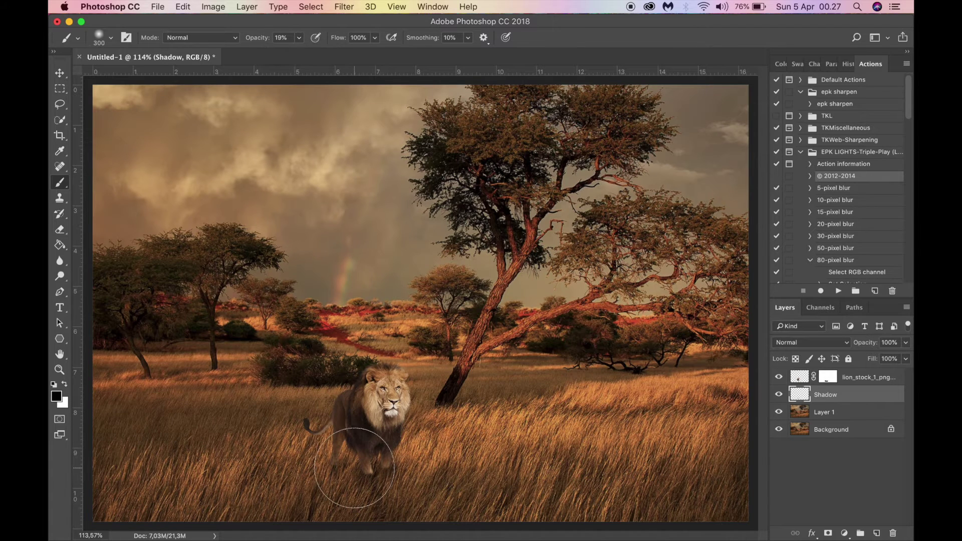
scroll(338, 476, "down", 1)
key("bracketleft")
key("bracketleft")
Step: Try painting a broad shadow in the grass beside the lion and undo the strokes
mouse_move(337, 459)
left_mouse_down()
mouse_move(314, 478)
mouse_move(342, 457)
mouse_move(347, 467)
mouse_move(363, 448)
mouse_move(306, 472)
mouse_move(336, 443)
mouse_move(265, 482)
left_mouse_up()
scroll(372, 473, "down", 1)
key("super+z")
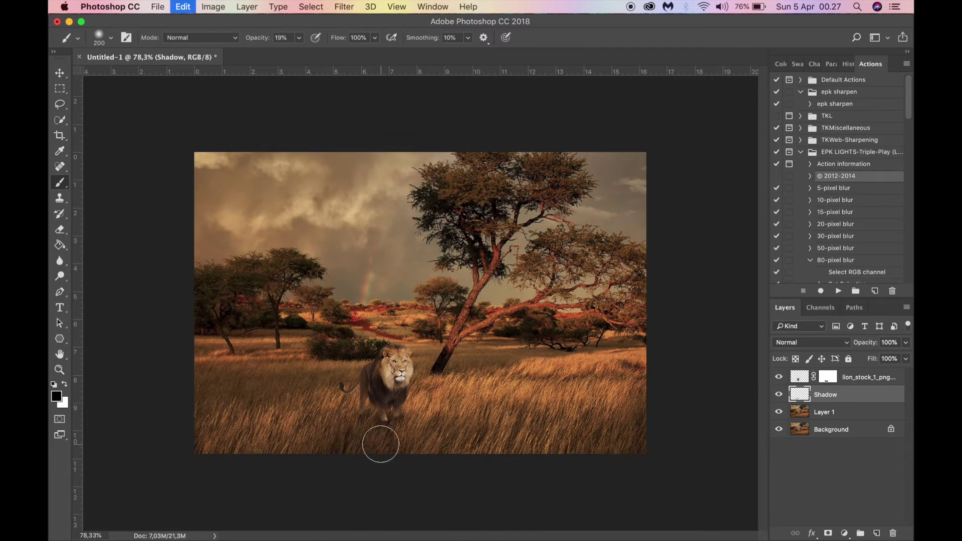
key("super+alt+z")
Step: Paint a faint shadow in the grass below the lion at 10% brush opacity and compare the Shadow layer on and off
left_click(299, 40)
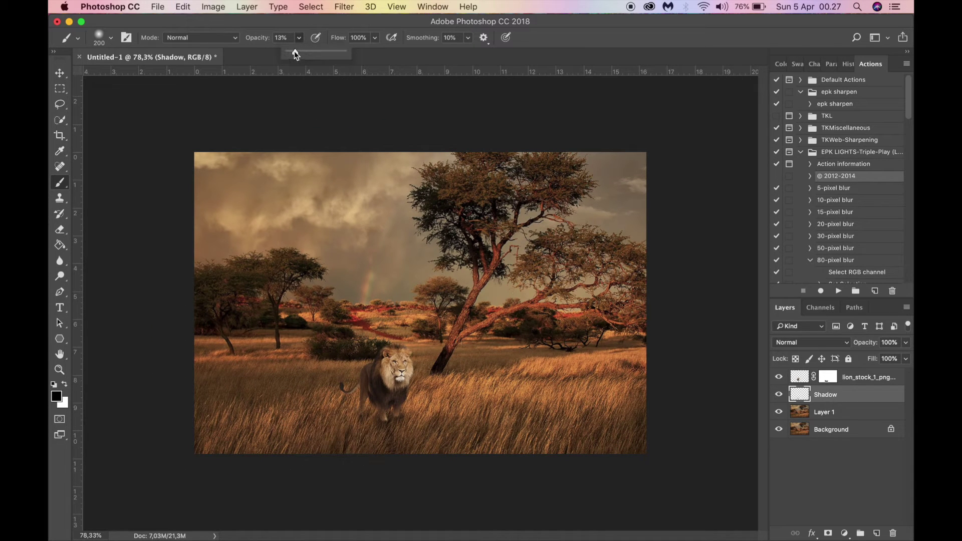
mouse_move(390, 424)
left_mouse_down()
mouse_move(339, 465)
mouse_move(365, 429)
mouse_move(274, 452)
mouse_move(345, 427)
mouse_move(204, 444)
mouse_move(383, 420)
mouse_move(310, 441)
mouse_move(363, 424)
mouse_move(361, 458)
left_mouse_up()
scroll(361, 457, "up", 4)
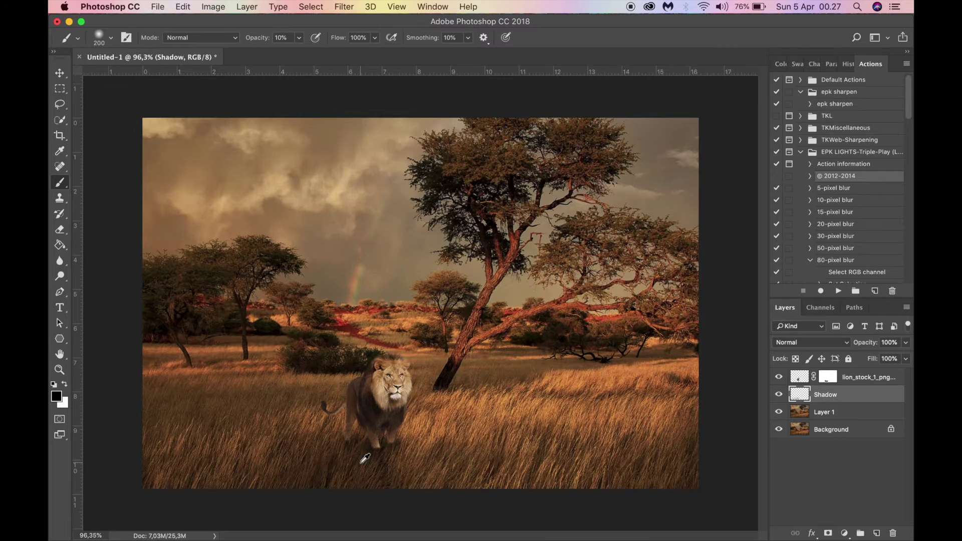
left_click(779, 394)
left_click(779, 395)
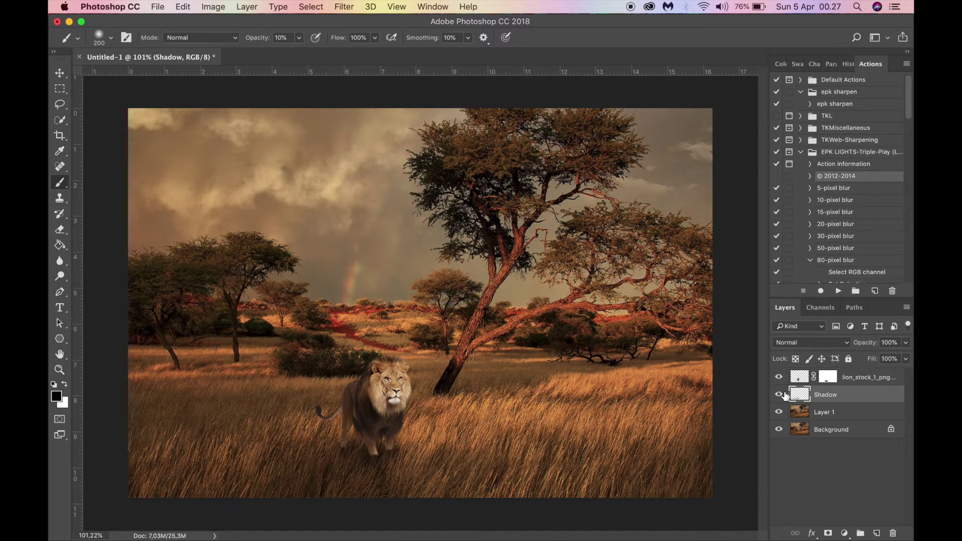
Step: Soften the Shadow layer with a Gaussian Blur and toggle its visibility to check the effect
left_click(344, 7)
mouse_move(450, 149)
left_click(551, 195)
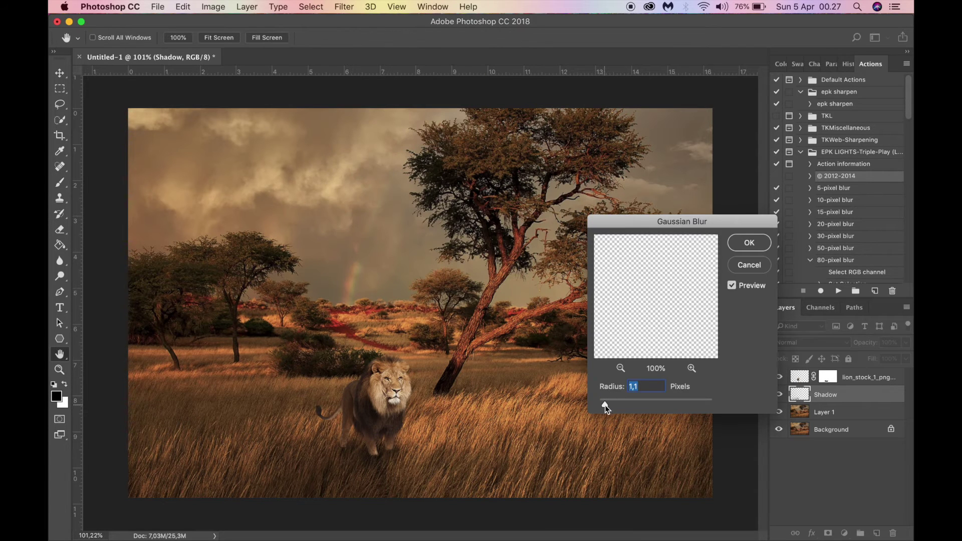
left_click_drag(607, 404, 614, 405)
left_click(750, 245)
left_click(778, 395)
left_click(778, 394)
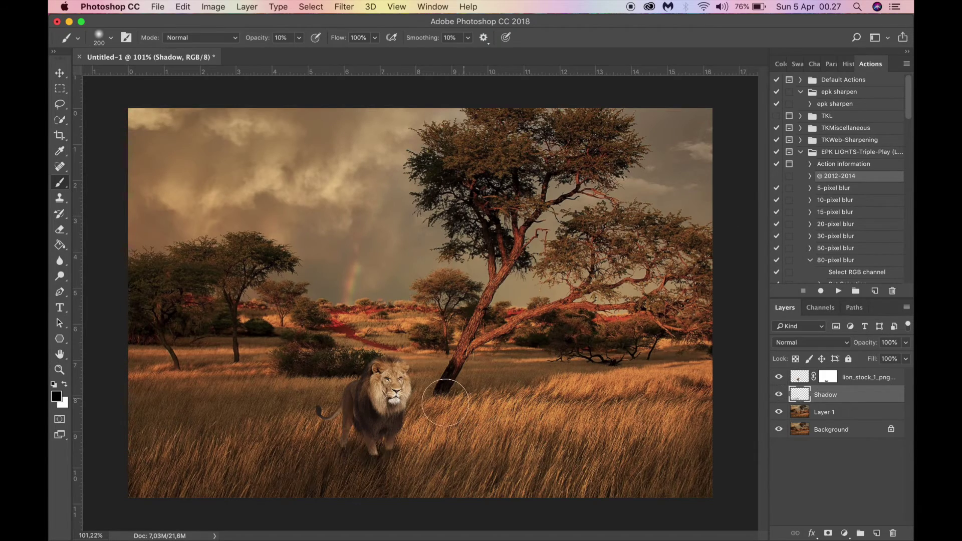
Step: Make the lion layer's image active instead of its mask and reduce the brush size for shading the body
scroll(418, 420, "down", 2)
scroll(405, 426, "up", 10)
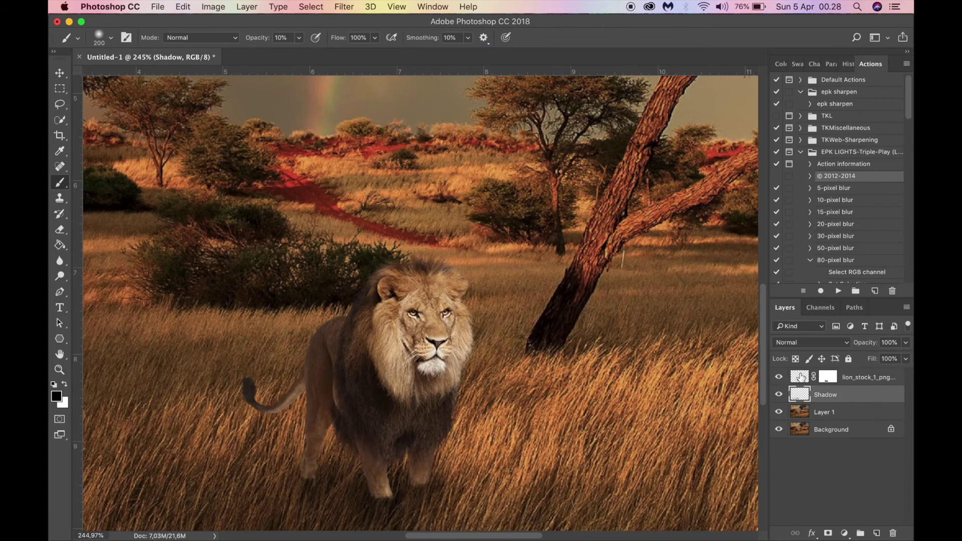
left_click(800, 377)
scroll(406, 379, "down", 2)
key("bracketleft")
key("bracketleft")
key("bracketleft")
Step: Try darkening the lion's body with a brush stroke and undo it
scroll(374, 371, "up", 2)
mouse_move(369, 365)
left_mouse_down()
mouse_move(368, 383)
mouse_move(397, 414)
left_mouse_up()
key("super+z")
Step: Shade the lion's mane, flank, hind leg and tail in black with a 70 px brush at 10% opacity
key("bracketleft")
key("bracketleft")
key("bracketleft")
key("bracketleft")
left_click_drag(383, 329, 410, 410)
mouse_move(339, 346)
left_mouse_down()
mouse_move(336, 387)
mouse_move(325, 398)
mouse_move(326, 456)
left_mouse_up()
left_click_drag(298, 420, 266, 426)
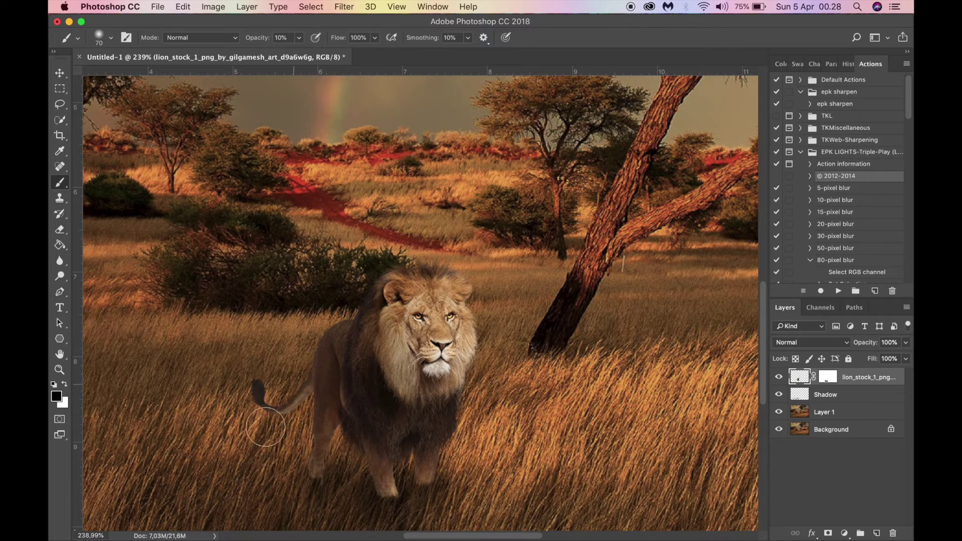
key("super+0")
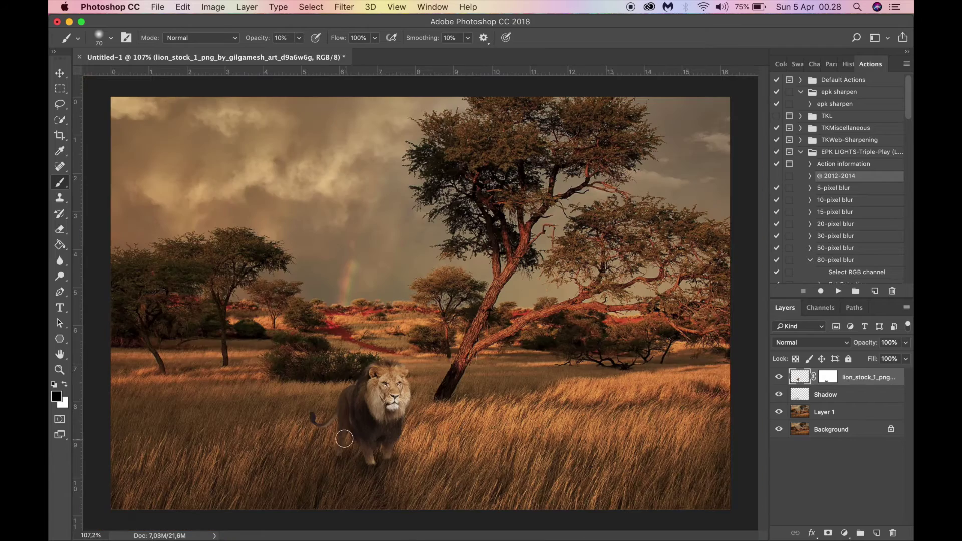
scroll(407, 447, "down", 4)
scroll(440, 441, "up", 3)
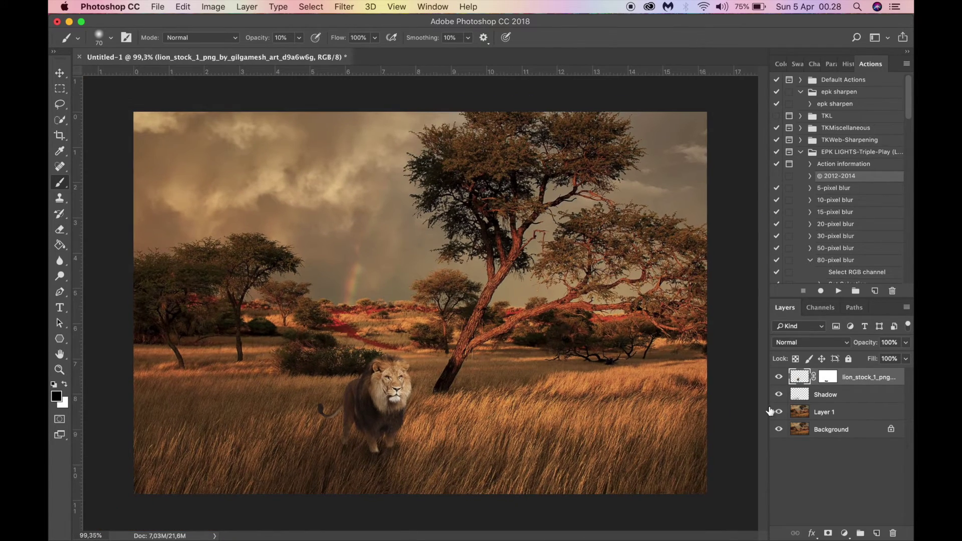
Step: Reduce the Shadow layer's opacity to 82% and reselect the lion layer
left_click(841, 395)
left_click(904, 359)
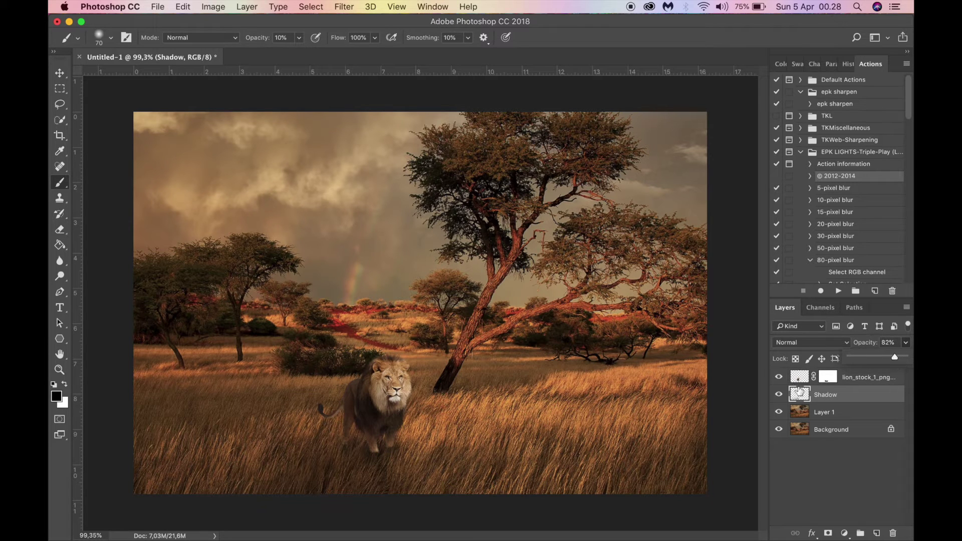
left_click(800, 379)
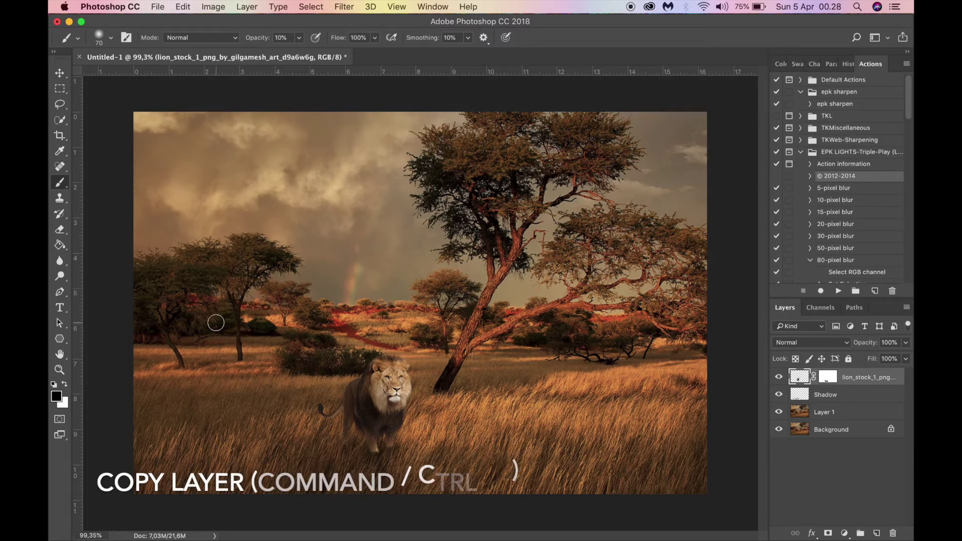
Step: Duplicate Layer 1, set the copy's blend mode to Multiply and lower its opacity to 30%
left_click(806, 413)
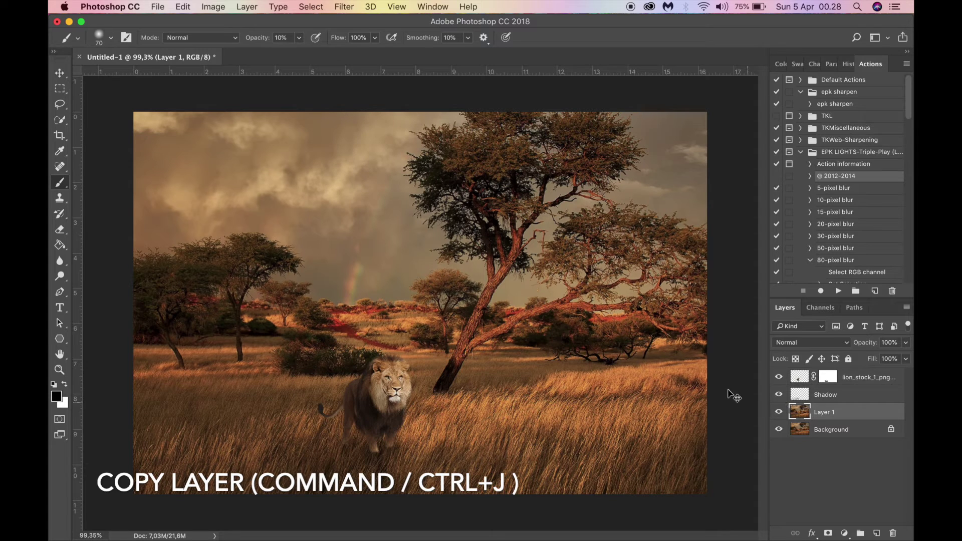
key("super+j")
left_click(810, 343)
left_click(820, 377)
left_click_drag(906, 344, 865, 358)
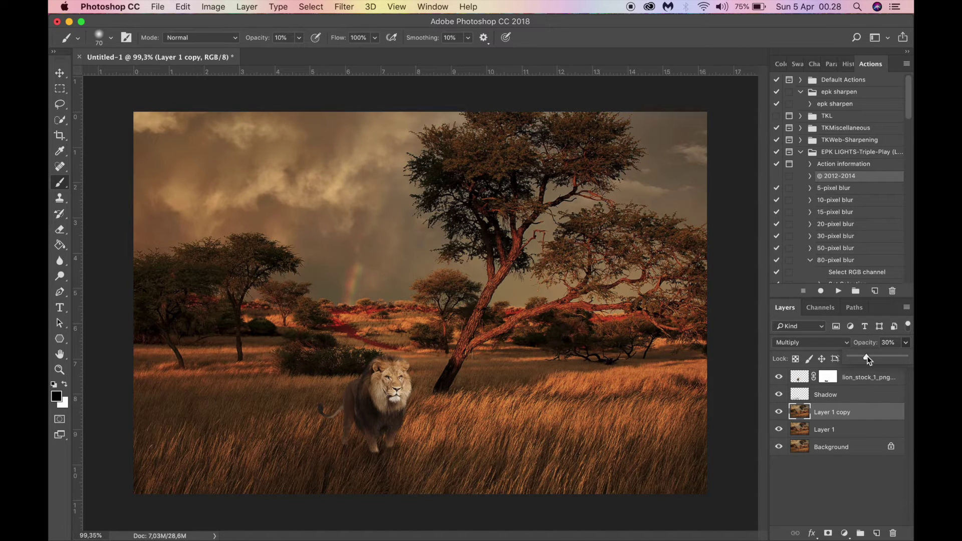
Step: Mask Layer 1 copy and paint black over the grass right of the lion with a 600 px brush at 35% opacity
left_click(827, 532)
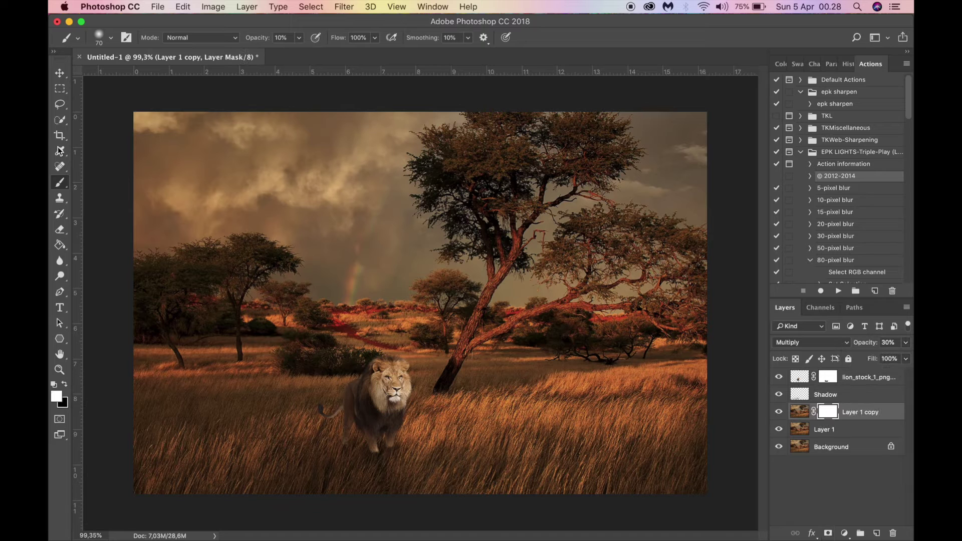
left_click(296, 38)
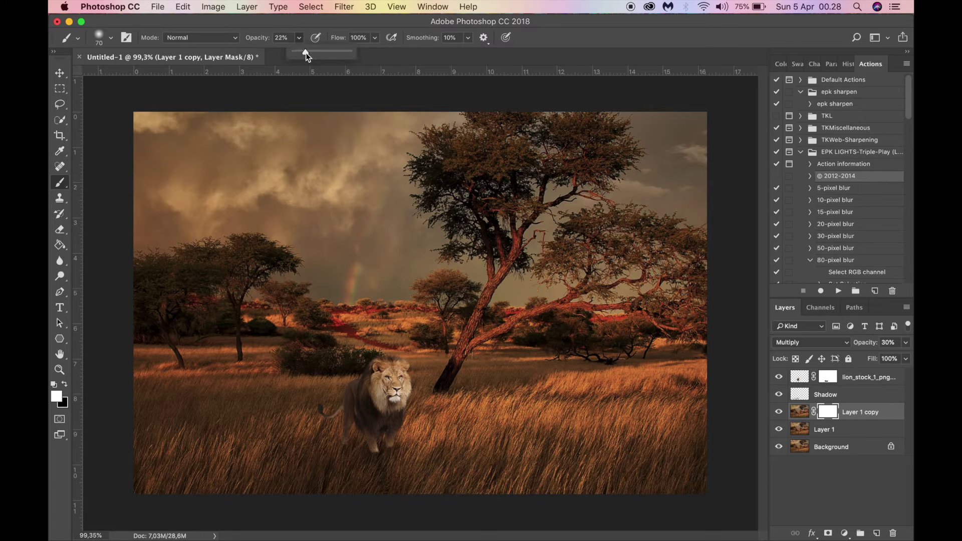
scroll(390, 286, "down", 1)
left_click(393, 289)
key("bracketright")
key("bracketright")
key("bracketright")
key("bracketright")
key("bracketright")
key("bracketright")
key("bracketright")
key("bracketright")
key("bracketright")
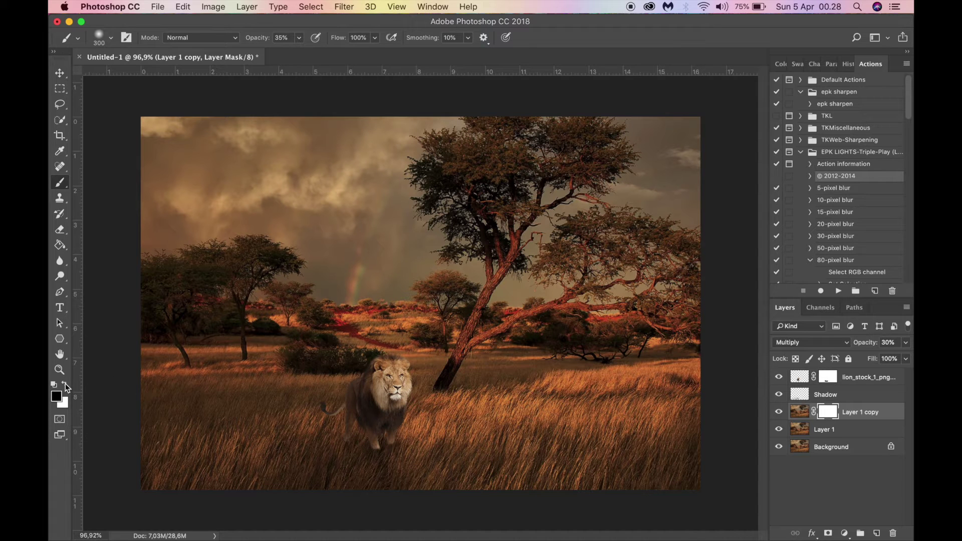
key("bracketright")
key("bracketright")
key("bracketright")
left_click_drag(695, 405, 457, 412)
scroll(476, 410, "down", 1)
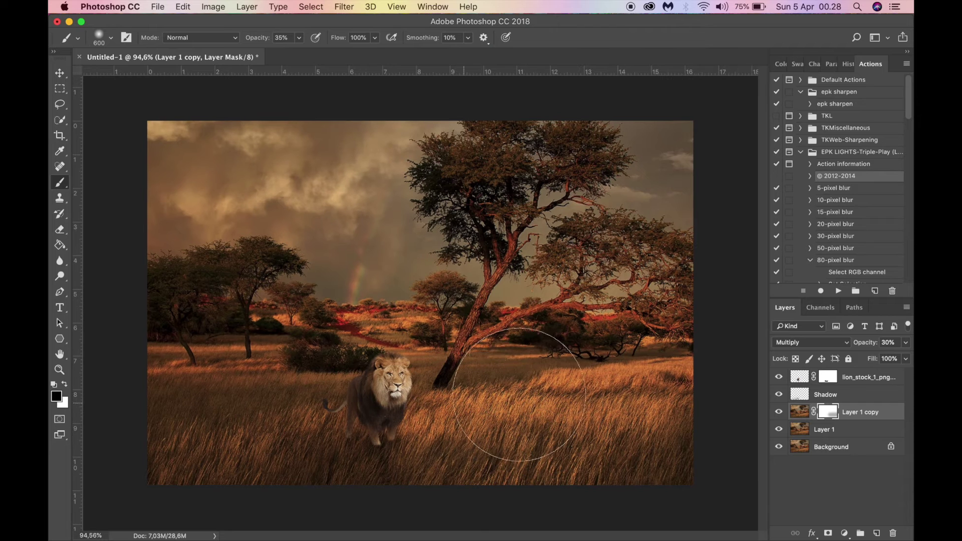
Step: Reduce the brush to 300 px and paint the mask across the remaining grass on both sides of the lion
key("bracketleft")
key("bracketleft")
key("bracketleft")
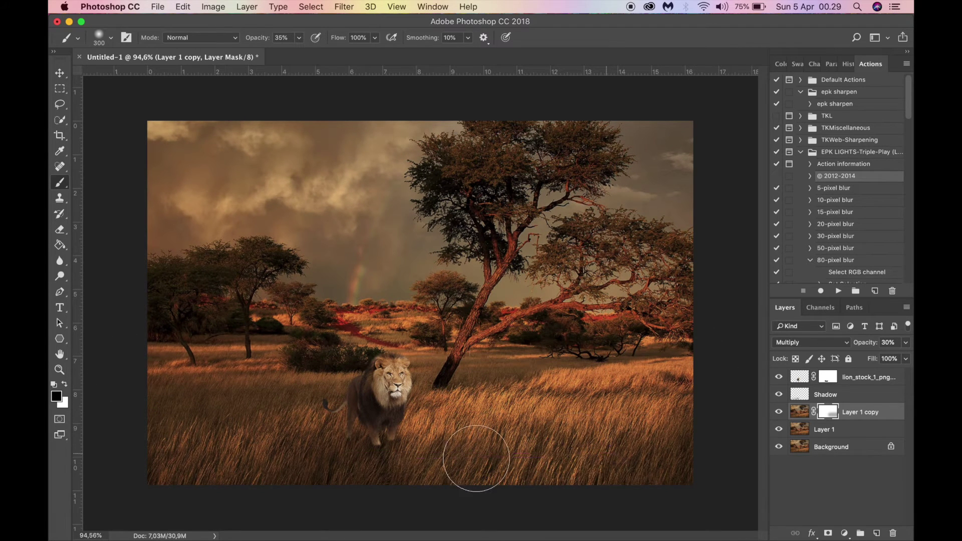
mouse_move(700, 453)
left_mouse_down()
mouse_move(120, 452)
mouse_move(592, 455)
left_mouse_up()
scroll(592, 455, "down", 1)
mouse_move(598, 386)
left_mouse_down()
mouse_move(562, 370)
mouse_move(82, 379)
mouse_move(198, 405)
mouse_move(688, 415)
mouse_move(653, 422)
mouse_move(119, 384)
mouse_move(374, 359)
mouse_move(416, 344)
mouse_move(590, 350)
mouse_move(687, 378)
left_mouse_up()
mouse_move(218, 401)
left_mouse_down()
mouse_move(257, 398)
mouse_move(285, 412)
left_mouse_up()
left_click_drag(223, 457, 876, 453)
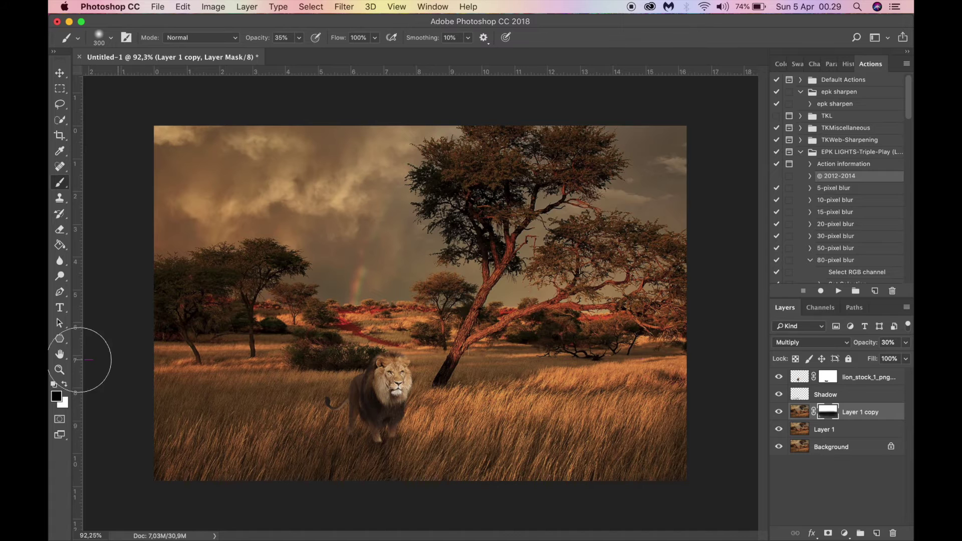
Step: Toggle Layer 1 copy's visibility to compare the scene with and without the masked darkening
left_click(779, 413)
left_click(779, 413)
left_click(780, 414)
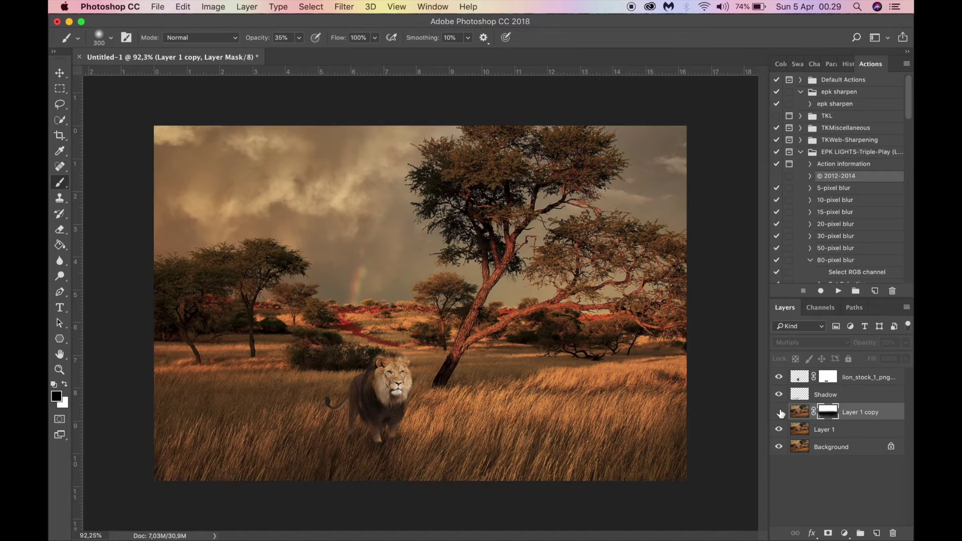
left_click(779, 412)
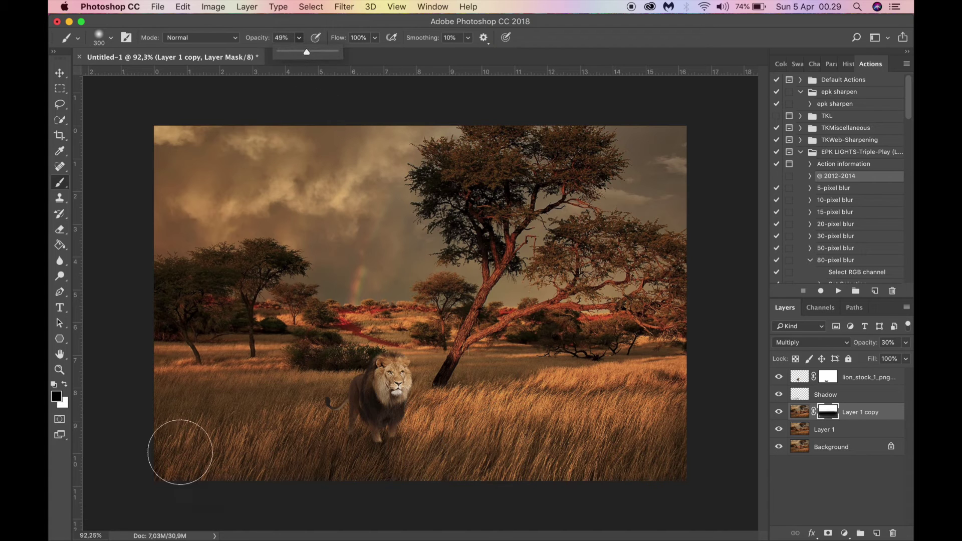
Step: Paint Layer 1 copy's mask over the grass in the image's lower-left corner with the 300 px brush at 49% opacity
left_click(179, 453)
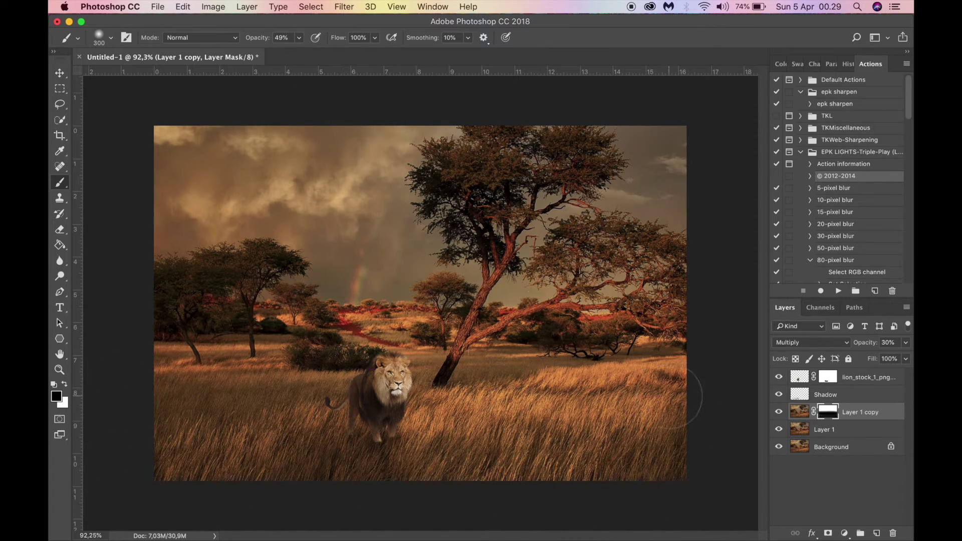
key("x")
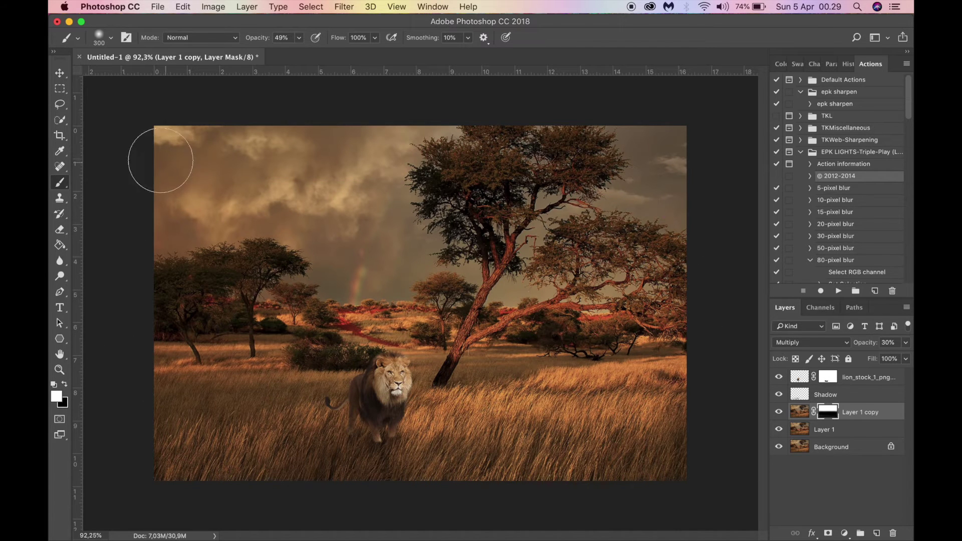
scroll(545, 324, "down", 3)
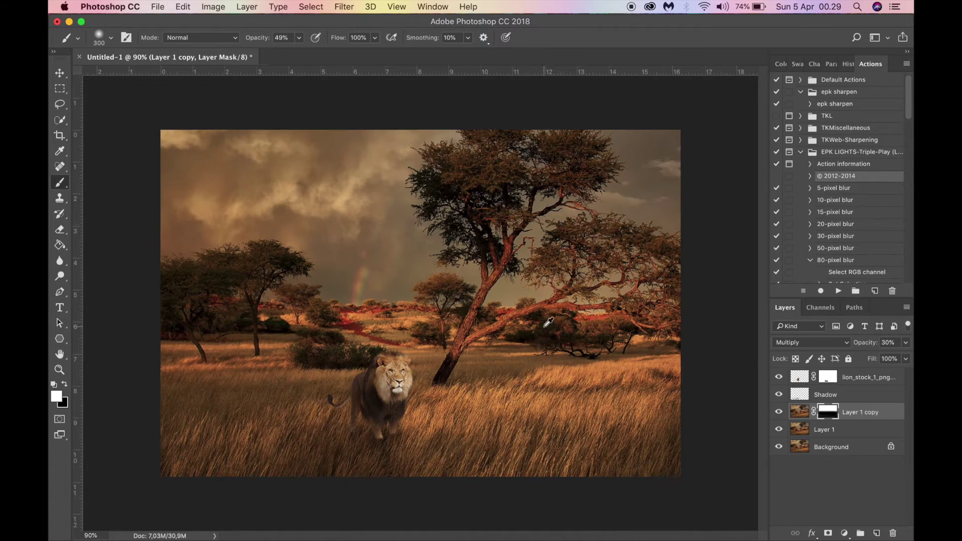
Step: Add a new layer above the lion layer and name it Light
left_click(796, 381)
scroll(579, 391, "up", 2)
scroll(490, 389, "up", 2)
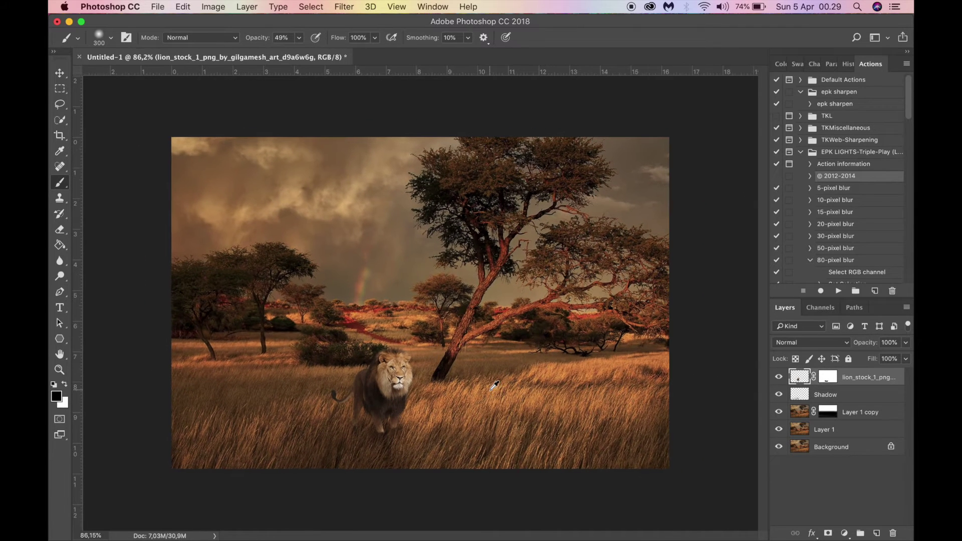
left_click(876, 533)
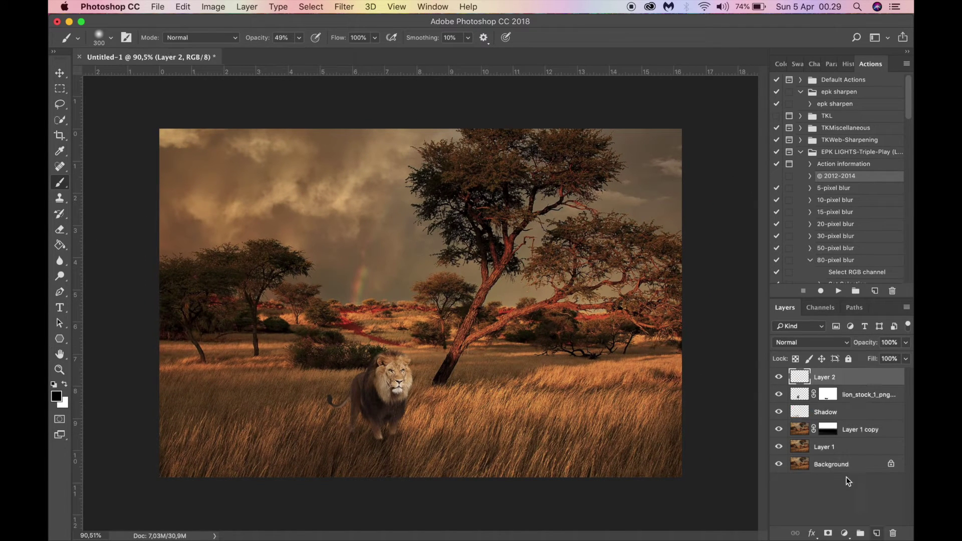
double_click(826, 377)
type("Ligjt")
key("Return")
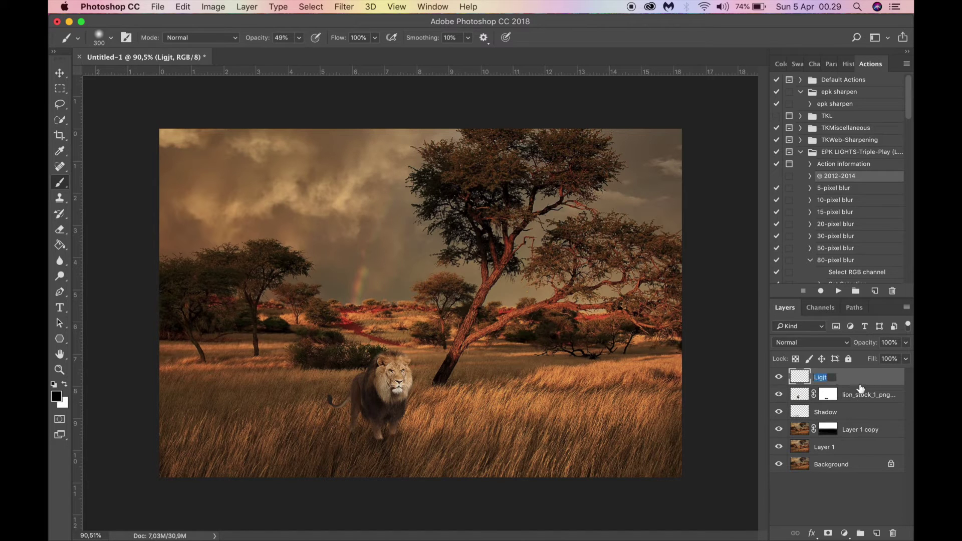
left_click(797, 381)
left_click(598, 135)
key("super+z")
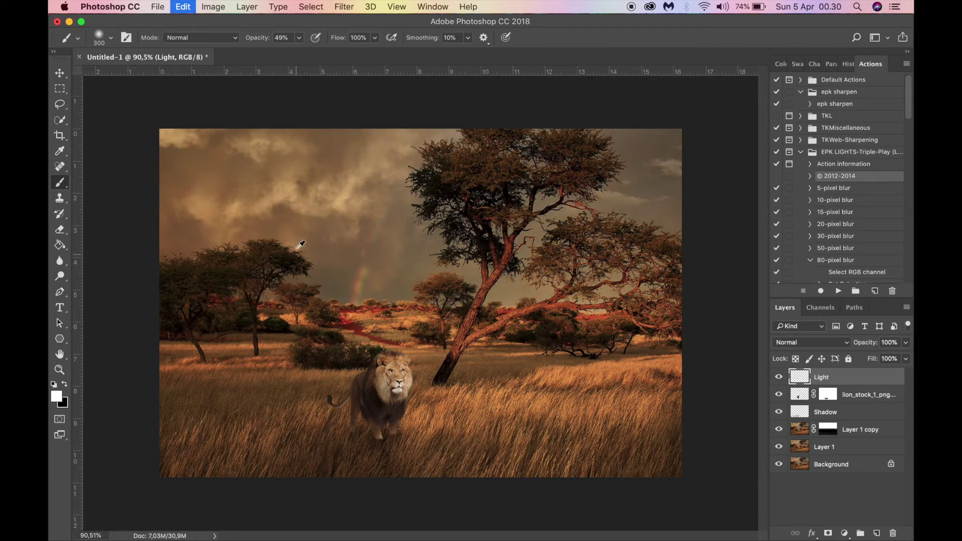
Step: Sample an orange from the grass beside the lion and brighten it to #ffa04b as the foreground colour
scroll(439, 412, "up", 10)
left_click(435, 430, "alt")
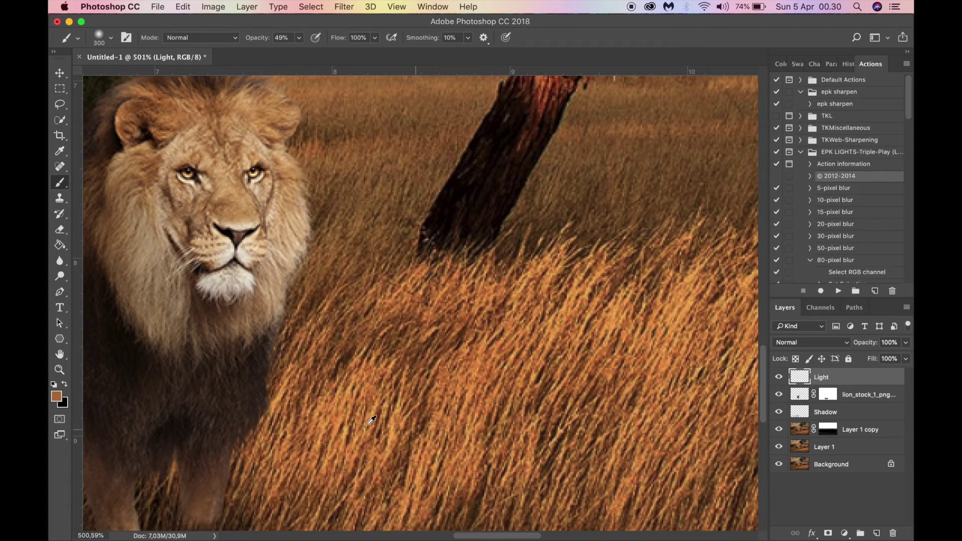
left_click(56, 397)
left_click_drag(666, 208, 669, 156)
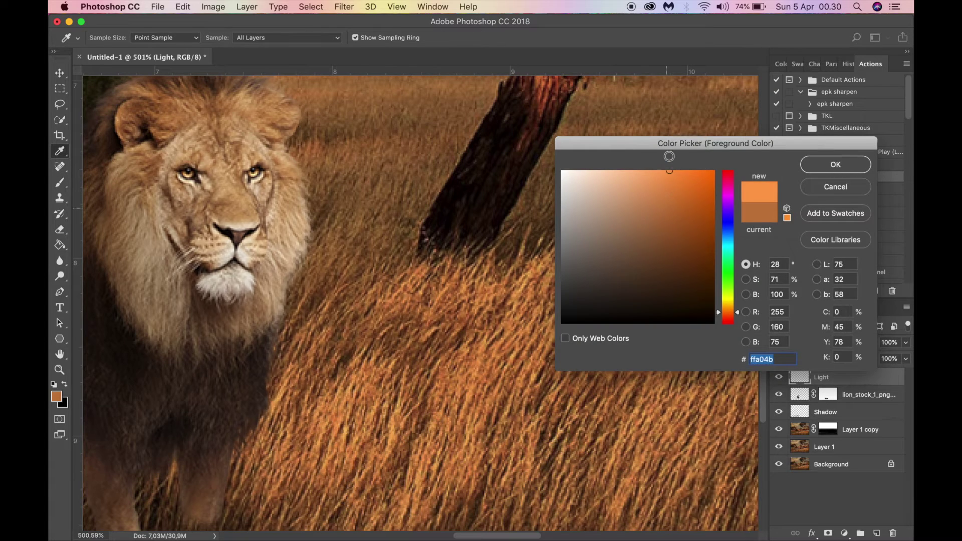
left_click(818, 167)
scroll(339, 321, "down", 2)
Step: Sample a tone from the lion's face and brighten it to a pale orange foreground colour
left_click(290, 255, "alt")
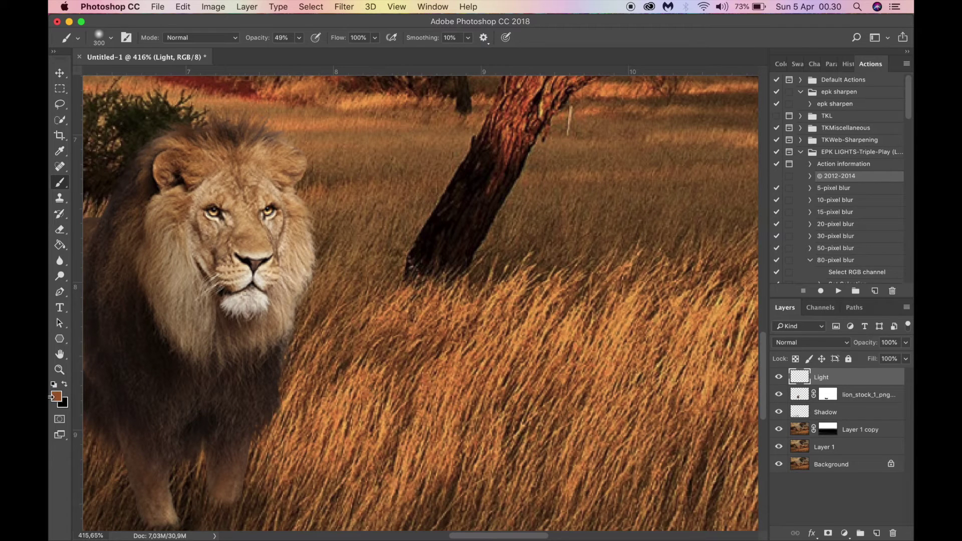
left_click(53, 397)
left_click_drag(669, 227, 670, 158)
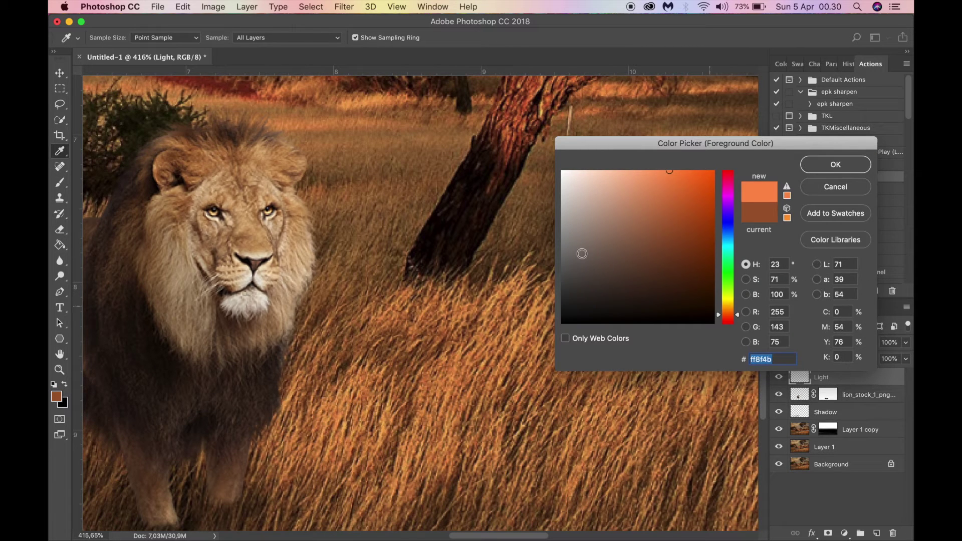
left_click(259, 255)
left_click(253, 239)
left_click(262, 257)
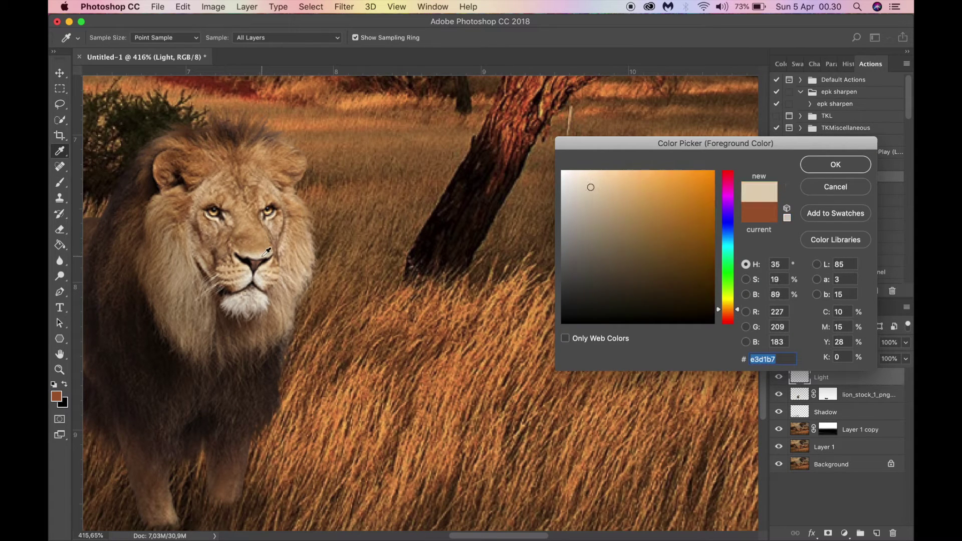
mouse_move(634, 202)
left_mouse_down()
mouse_move(679, 141)
mouse_move(657, 163)
mouse_move(630, 158)
left_mouse_up()
left_click(844, 167)
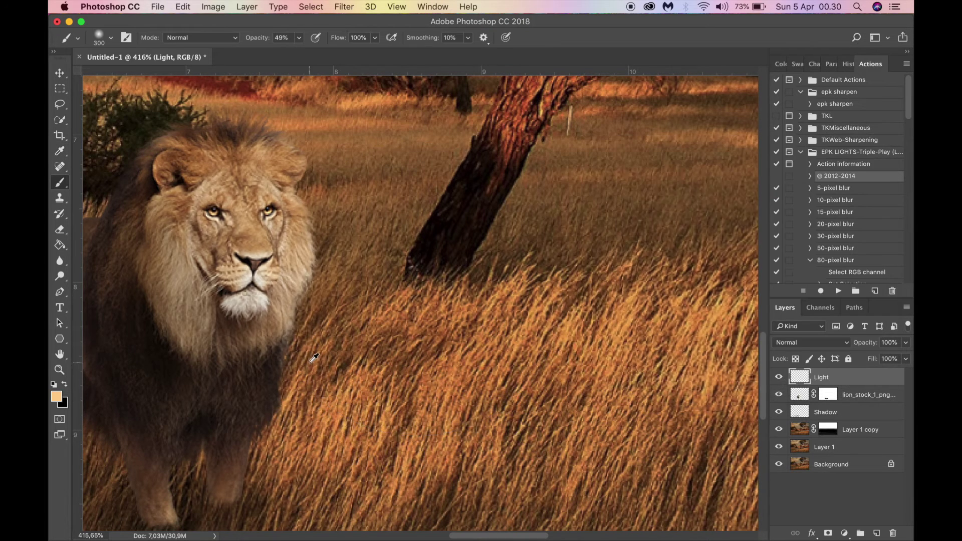
Step: Enlarge the brush to 1400 px and paint a soft glow on the Light layer at the image's right edge beside the tree
scroll(261, 389, "down", 10)
scroll(441, 342, "up", 5)
key("bracketright")
key("bracketright")
key("bracketright")
key("bracketright")
key("bracketright")
key("bracketright")
key("bracketright")
key("bracketright")
key("bracketright")
key("bracketright")
key("bracketright")
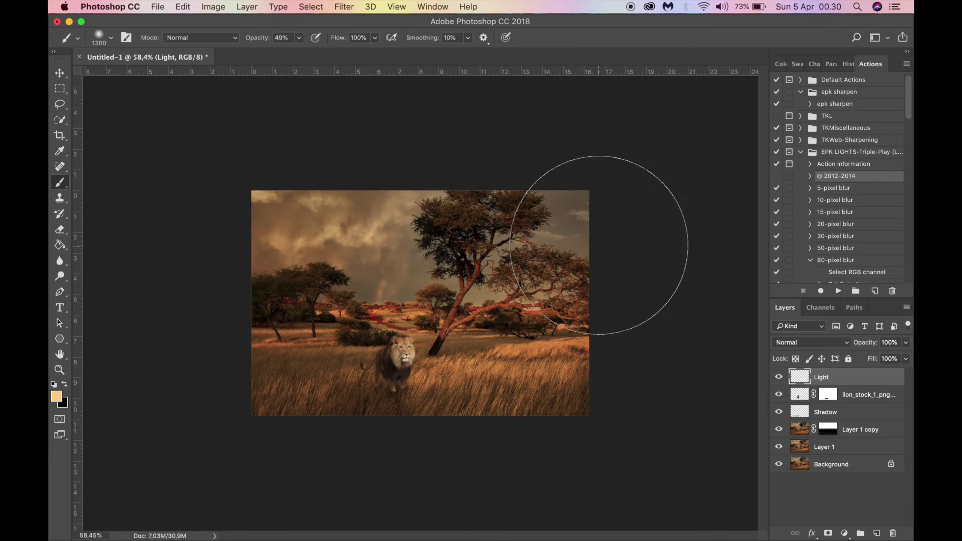
left_click(604, 255)
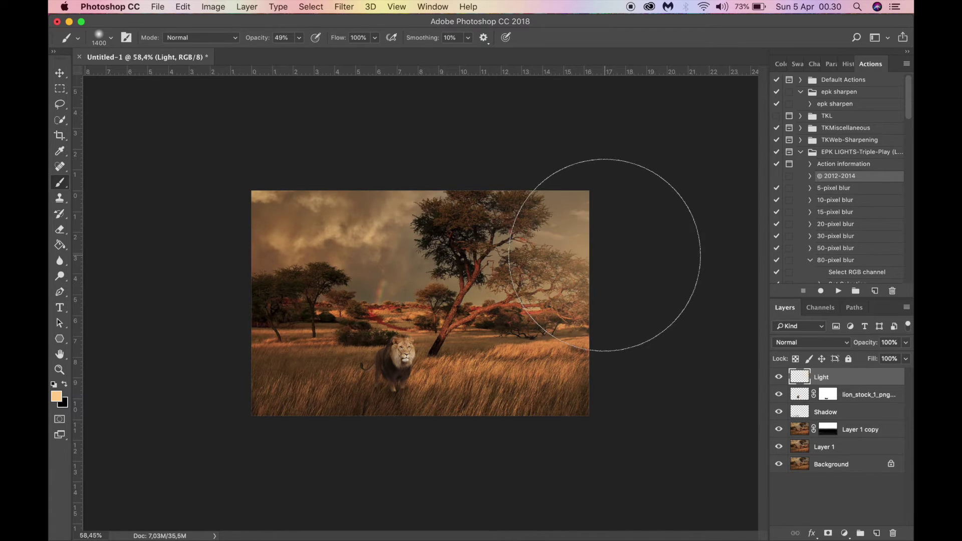
key("super+z")
left_click(597, 248)
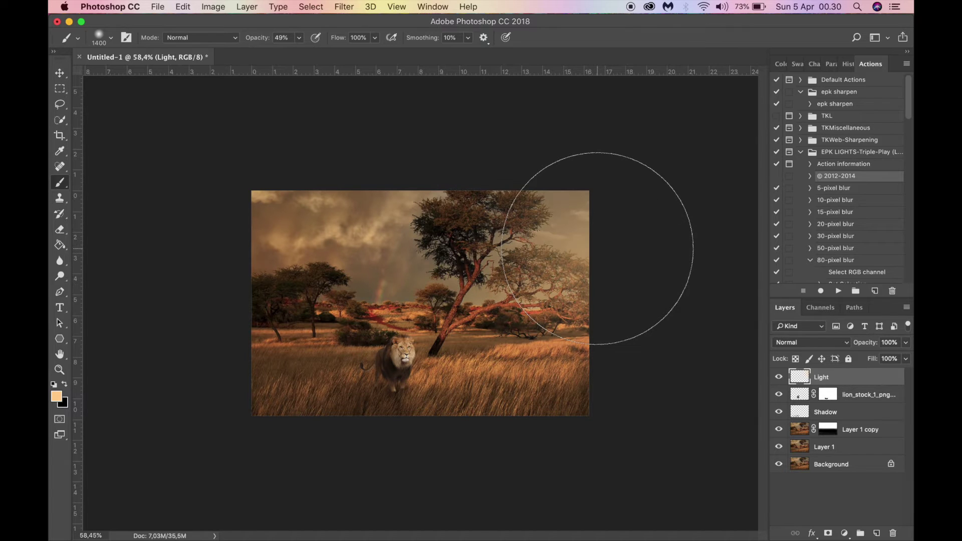
Step: Reduce the brush to 1000 px and build up the glow in the sky at the image's upper-right corner
key("bracketleft")
key("bracketleft")
key("bracketleft")
key("bracketleft")
left_click(593, 208)
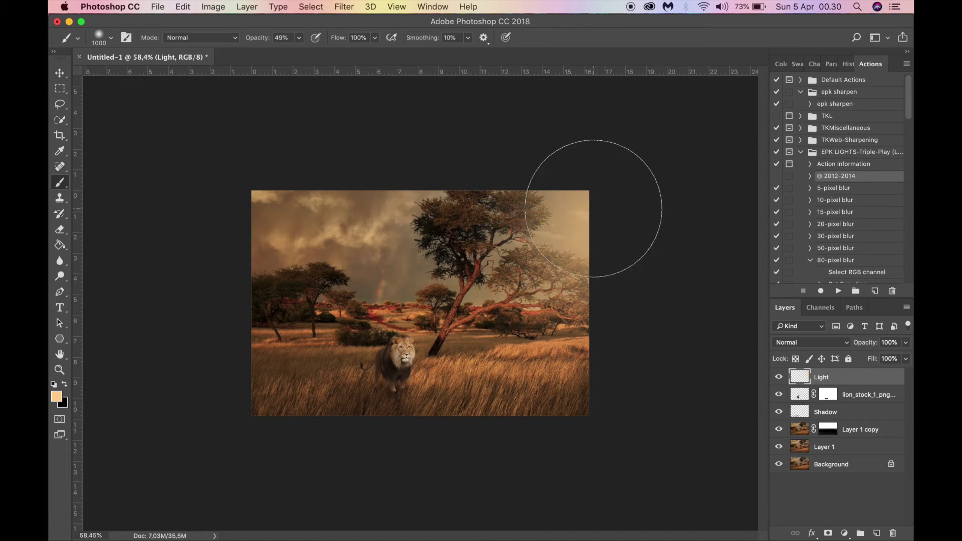
left_click(593, 209)
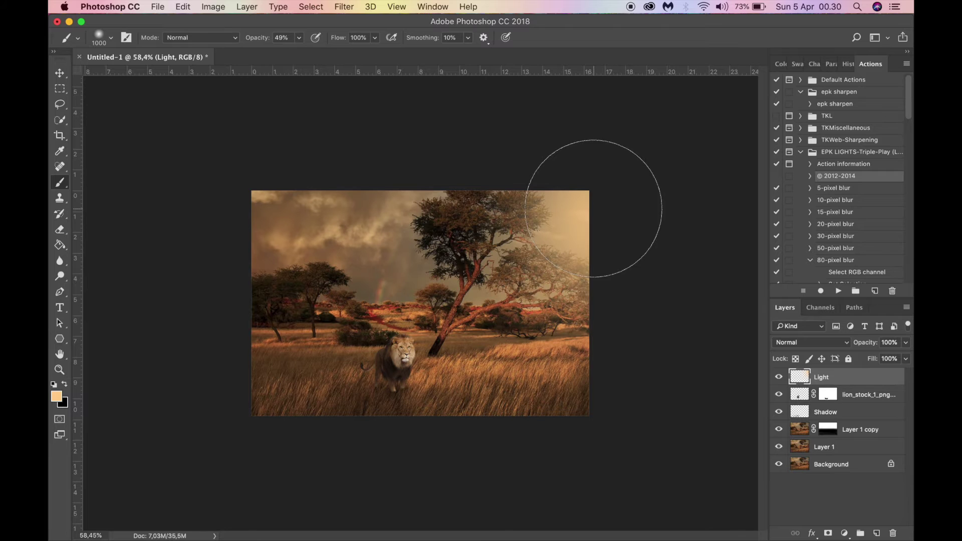
key("super+z")
left_click(619, 175)
Step: Enlarge the brush to 1300 px and spread the glow over the right part of the large tree
key("bracketright")
key("bracketright")
key("bracketright")
left_click(560, 227)
scroll(560, 233, "up", 3)
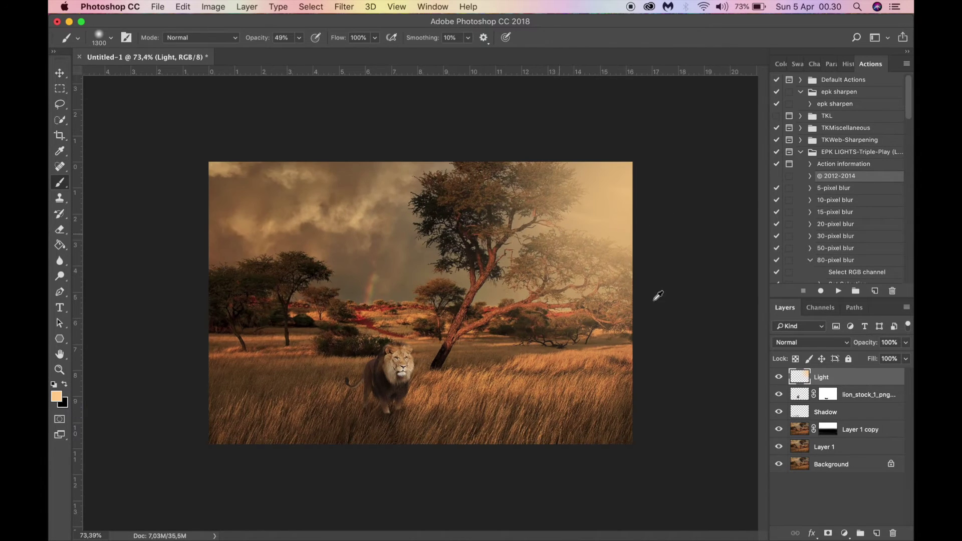
Step: Apply a Gaussian Blur with a 2.2-pixel radius to the Light layer
left_click(343, 6)
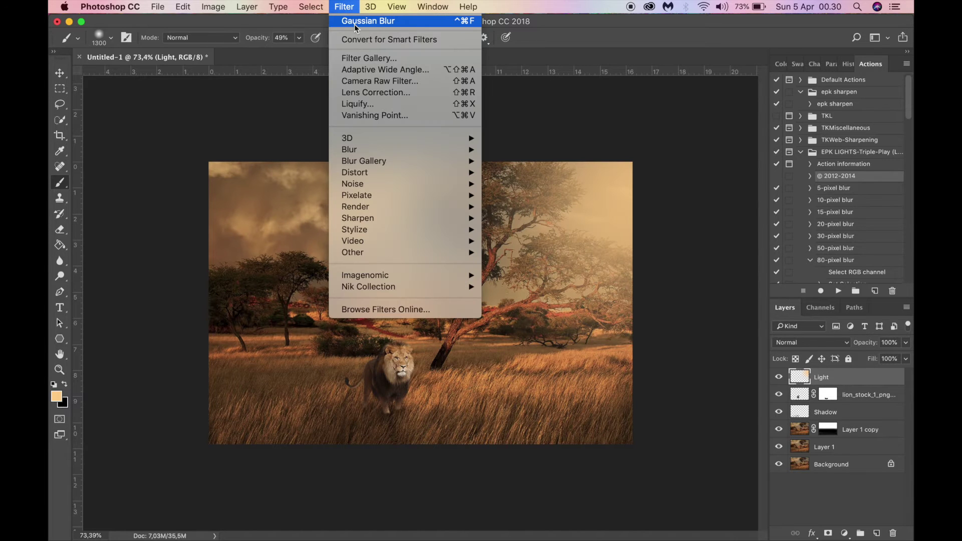
mouse_move(408, 151)
left_click(514, 196)
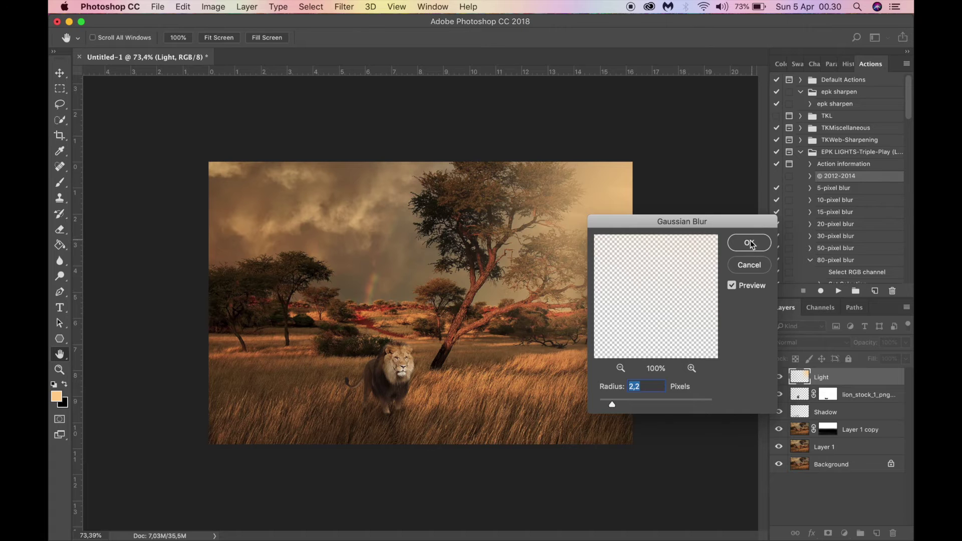
left_click(750, 243)
Step: Compare the scene with and without the Light layer, and lower its opacity to 79%
left_click(779, 377)
left_click(778, 377)
left_click(906, 343)
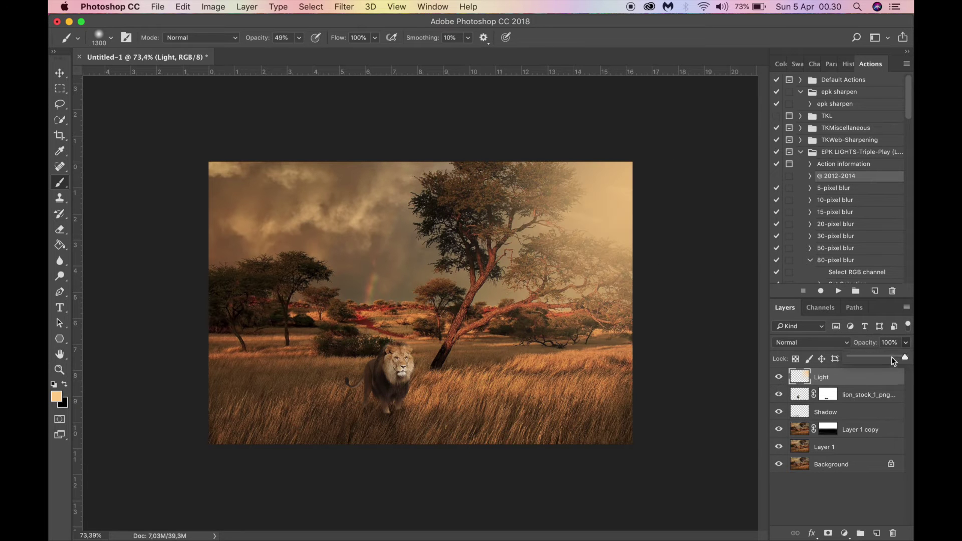
left_click(892, 357)
scroll(425, 384, "up", 3)
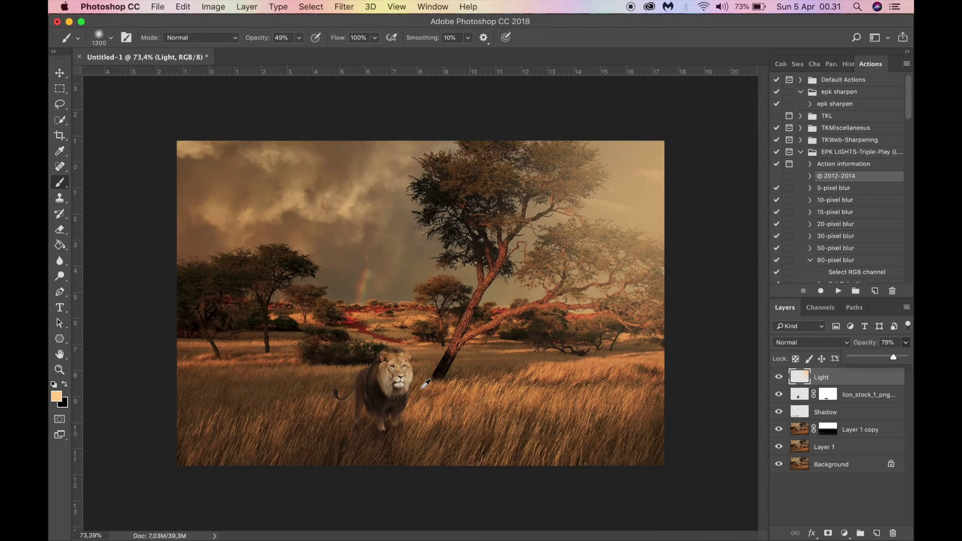
Step: Stamp all visible layers into a new layer above Light and name it GABUNG LAYER BARU
left_click(814, 465)
scroll(408, 365, "up", 2)
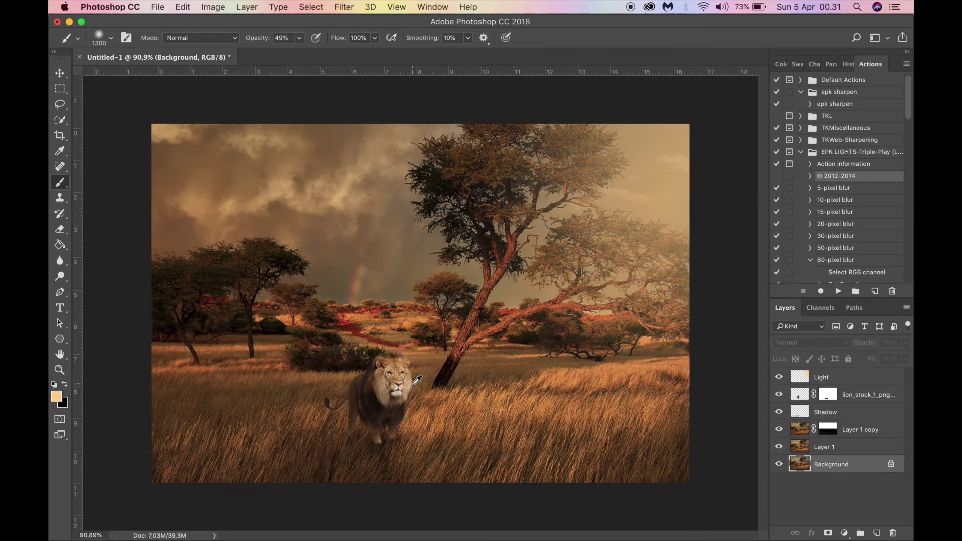
left_click(801, 377)
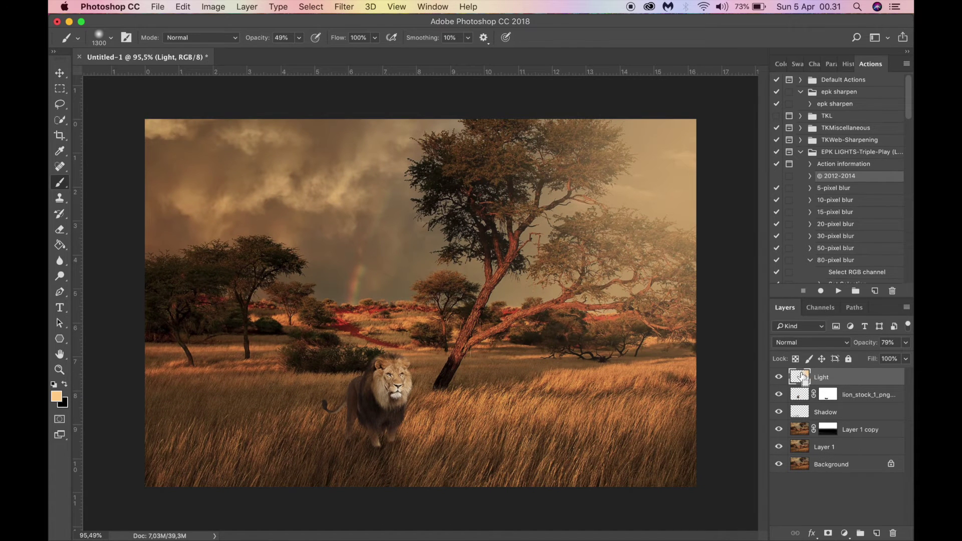
key("super+alt+shift+e")
double_click(824, 379)
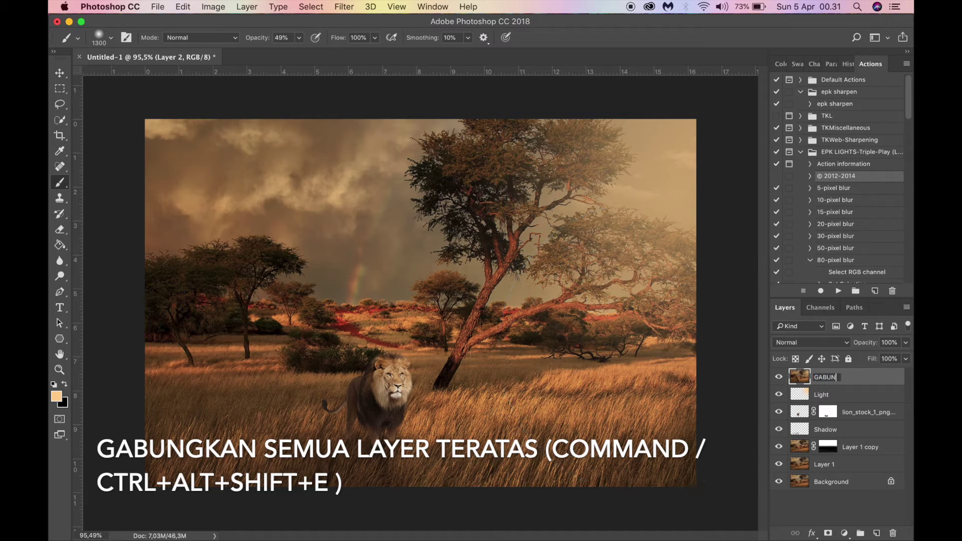
type("GABUNG LAYER BARU")
key("Return")
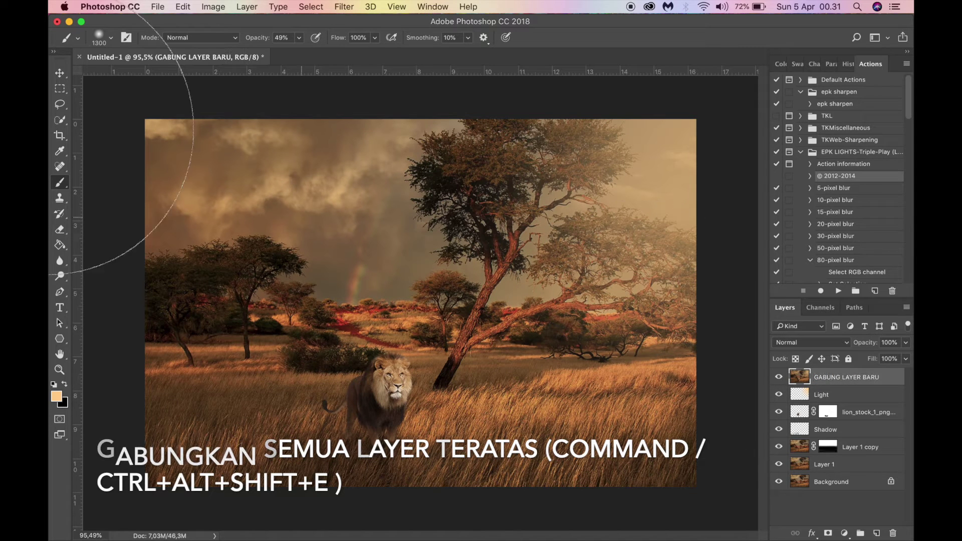
Step: Duplicate the GABUNG LAYER BARU layer, set the copy's blend mode to Multiply and its opacity to 70%
left_click(60, 74)
scroll(411, 331, "up", 4)
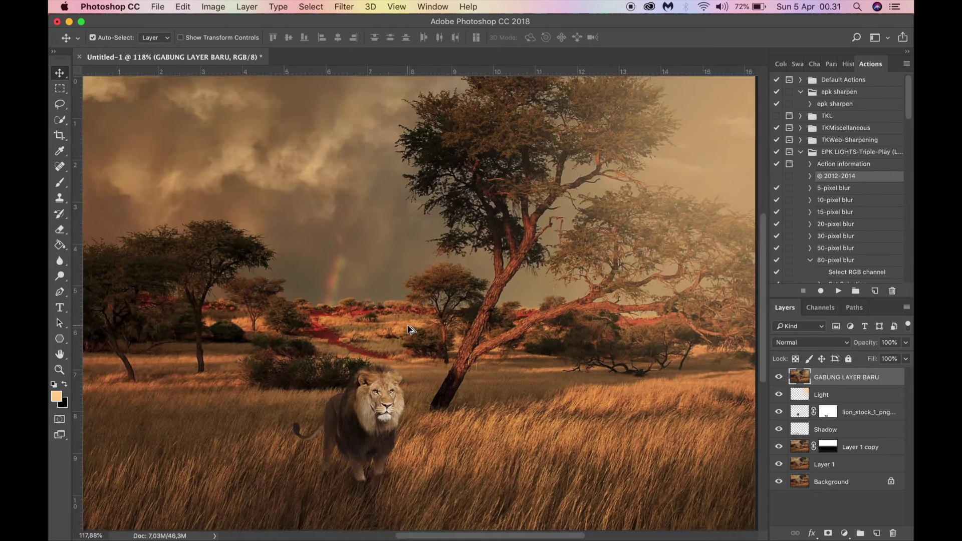
scroll(414, 332, "down", 3)
scroll(414, 332, "down", 1)
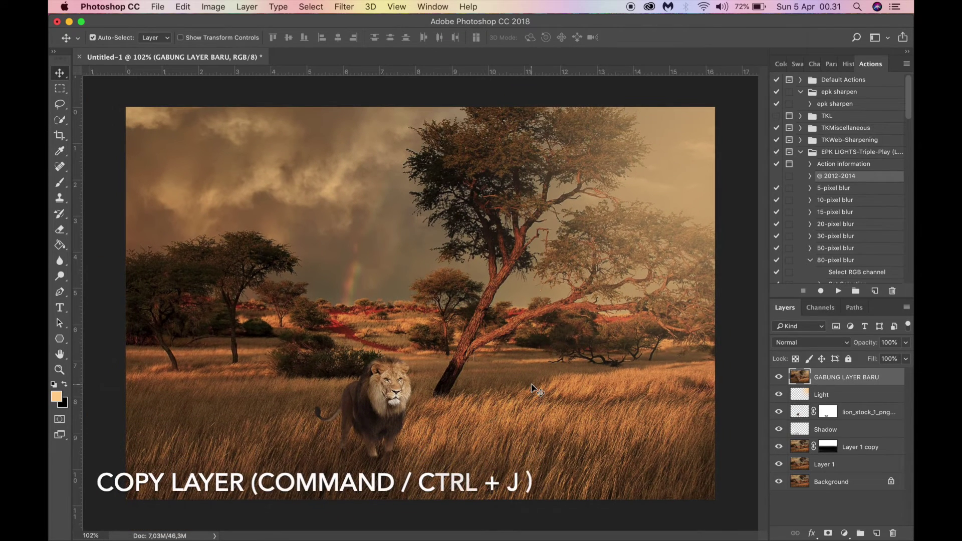
key("cmd+j")
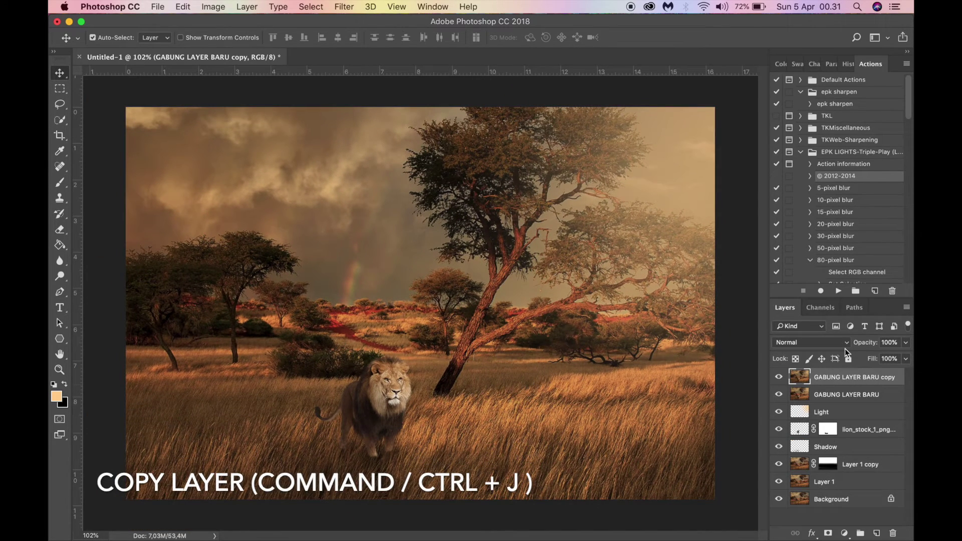
left_click(829, 343)
left_click(815, 377)
left_click(905, 343)
left_click_drag(886, 353, 887, 356)
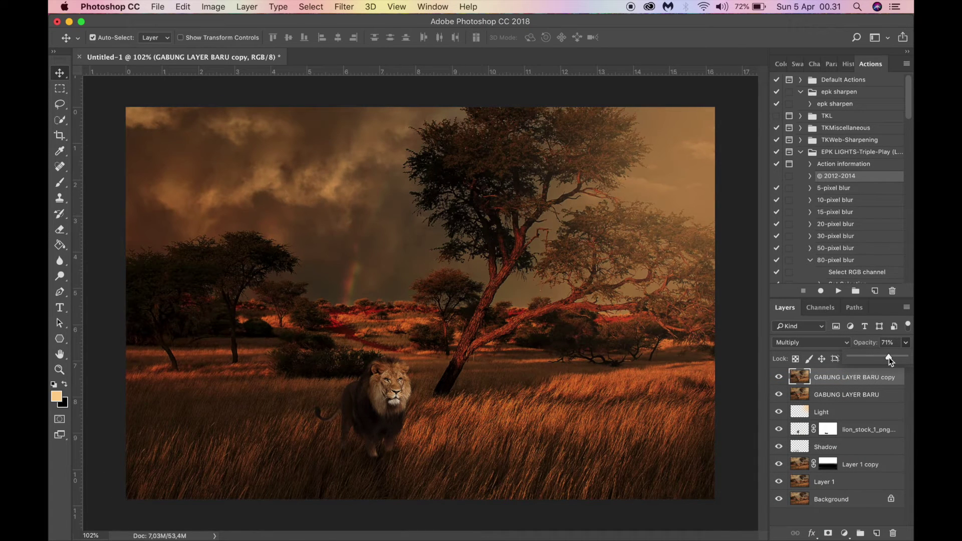
Step: Mask the GABUNG LAYER BARU copy and paint black around the lion with a 600 px brush at 49% opacity, undoing the extra dab
left_click(828, 533)
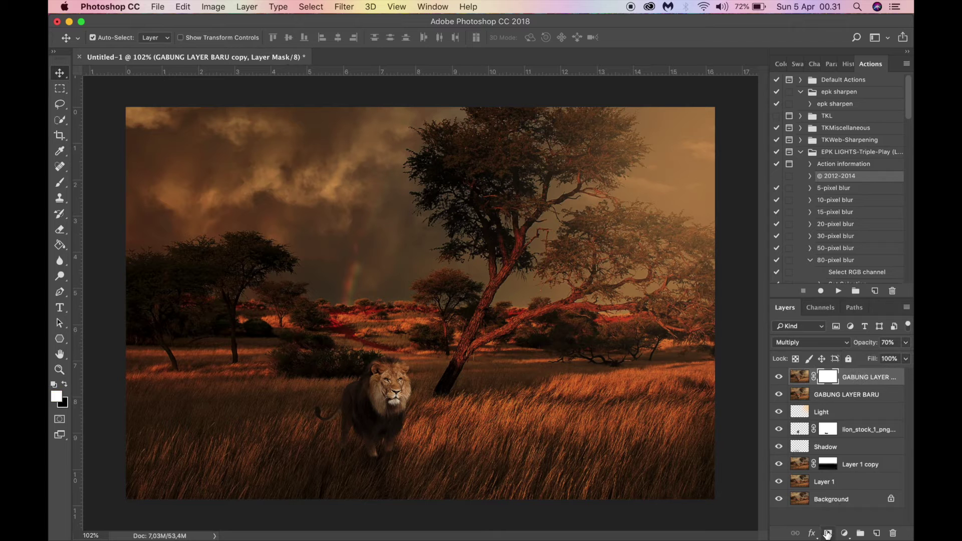
key("b")
key("x")
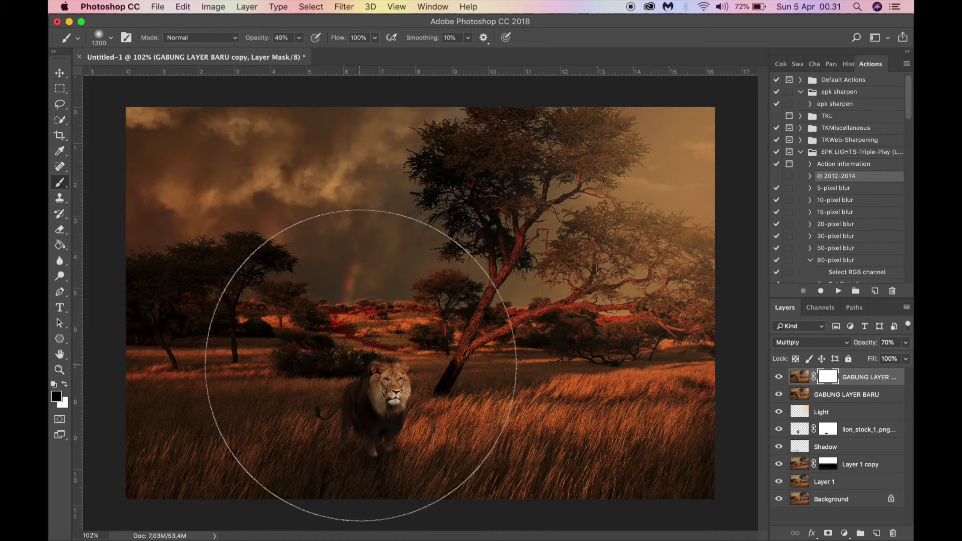
key("bracketleft")
key("bracketleft")
key("bracketleft")
key("bracketleft")
key("bracketleft")
key("bracketleft")
key("bracketleft")
key("bracketleft")
key("bracketleft")
key("bracketleft")
key("bracketleft")
key("bracketright")
key("bracketright")
key("bracketright")
key("bracketright")
left_click(419, 382)
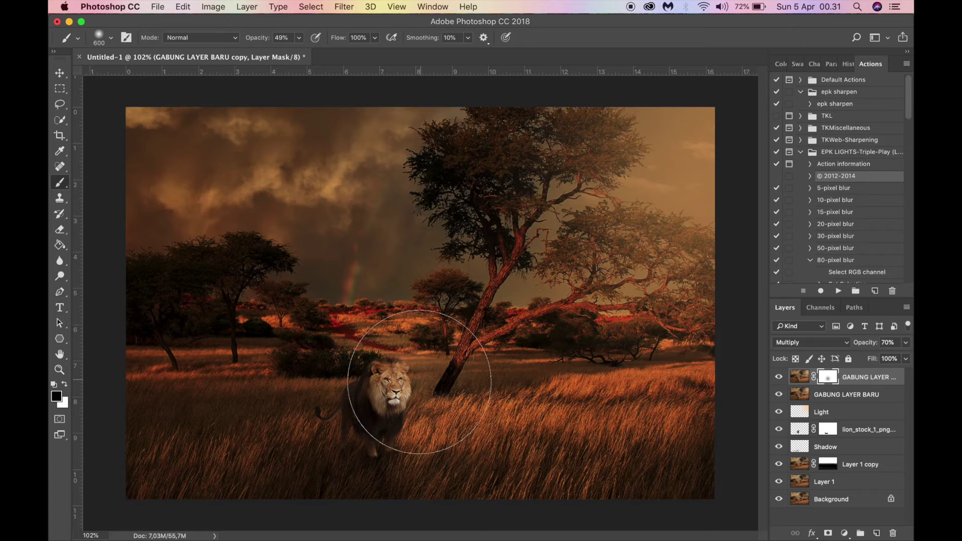
left_click(361, 410)
key("super+z")
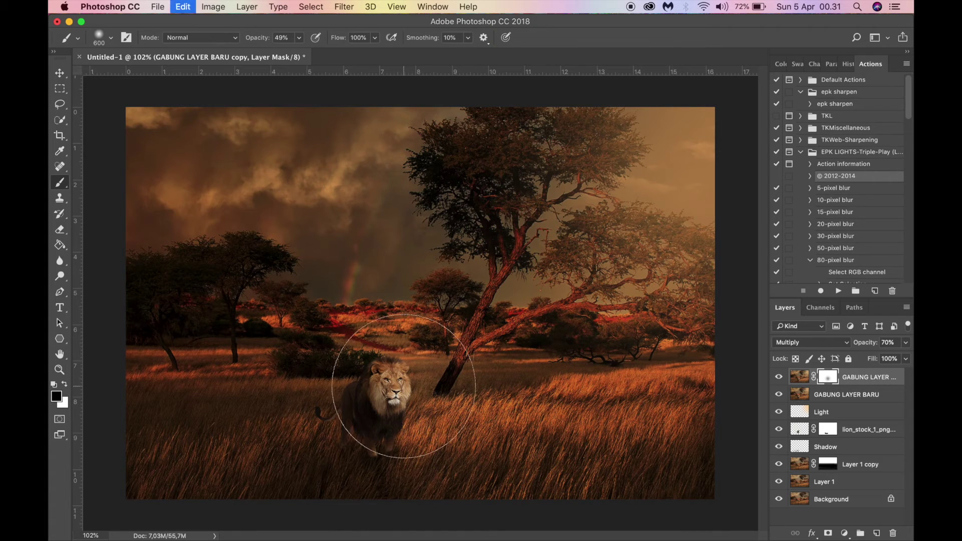
Step: Paint black on the GABUNG LAYER BARU copy's mask over the lion, then over the tree and bright sky with a 1500 px brush
key("bracketleft")
left_click(406, 404)
scroll(407, 405, "down", 3)
key("bracketright")
key("bracketright")
key("bracketright")
key("bracketright")
key("bracketright")
key("bracketright")
key("bracketright")
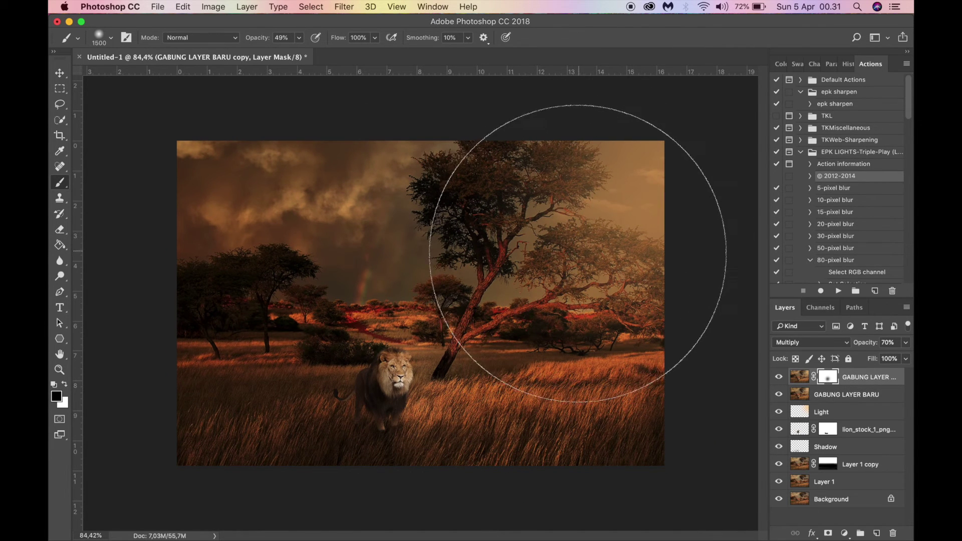
left_click(578, 259)
left_click(526, 287)
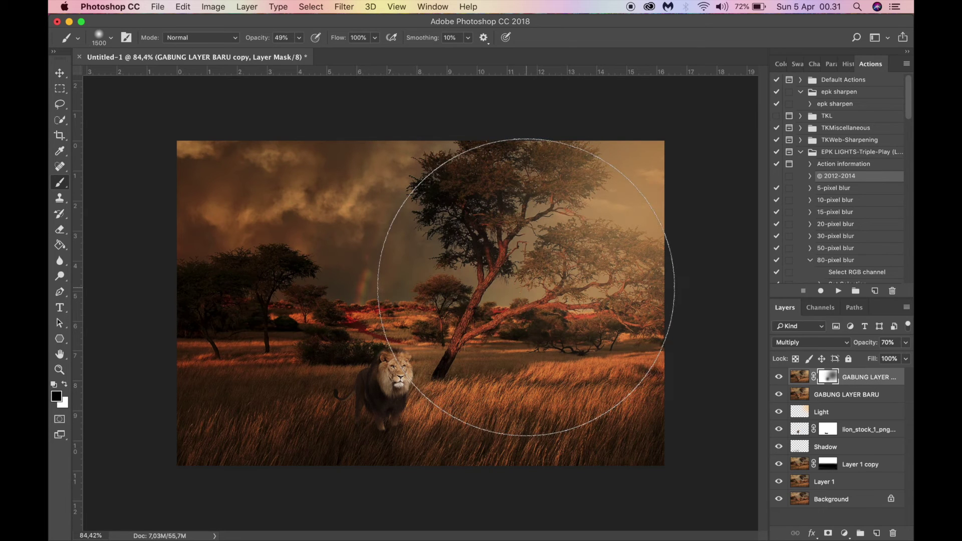
left_click(691, 175)
scroll(643, 219, "down", 1)
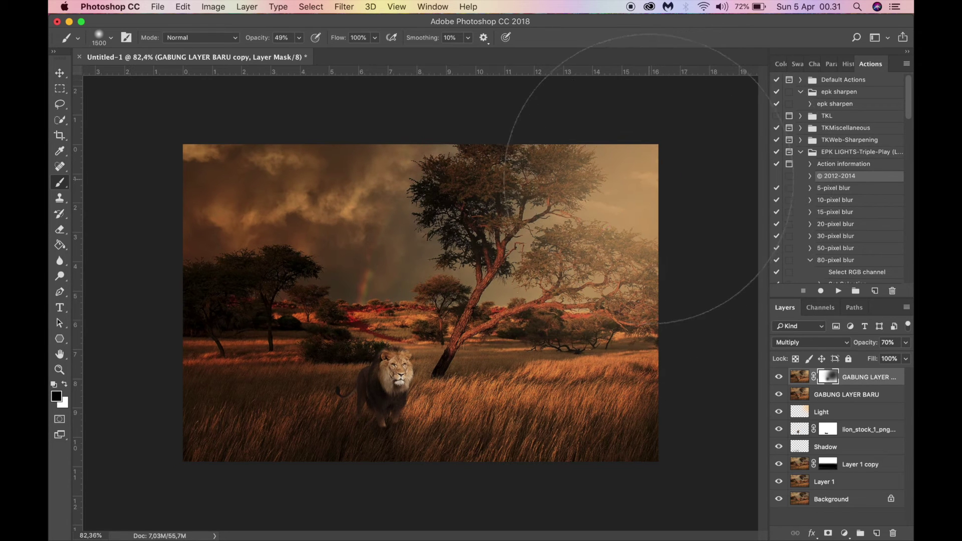
left_click(481, 293)
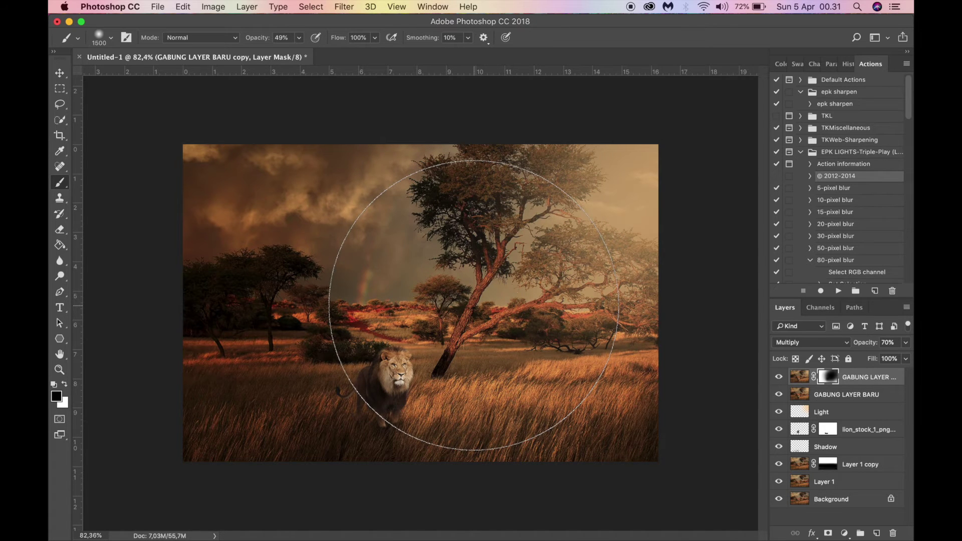
Step: Lower the masked Multiply layer's opacity to 59% and reduce the brush size to 600 px
scroll(603, 234, "down", 3)
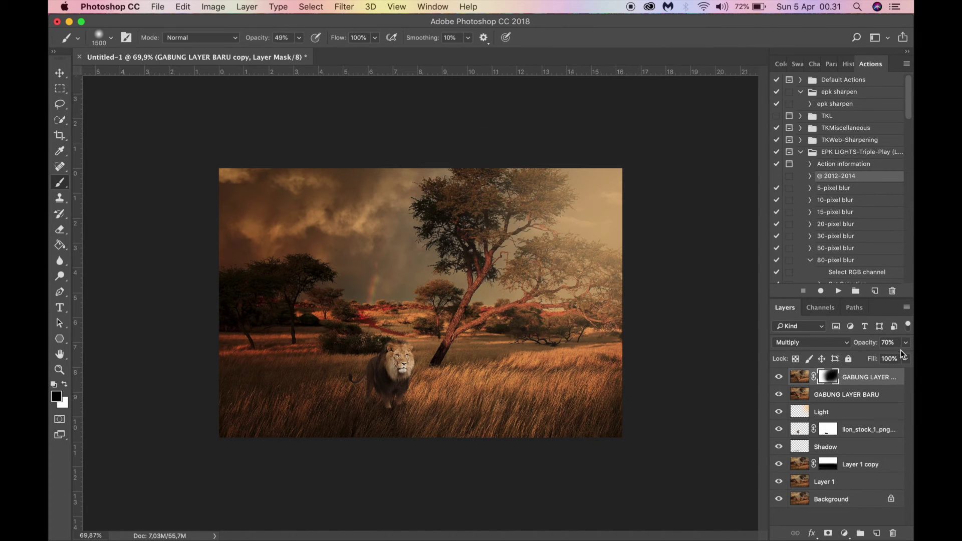
left_click_drag(889, 358, 905, 358)
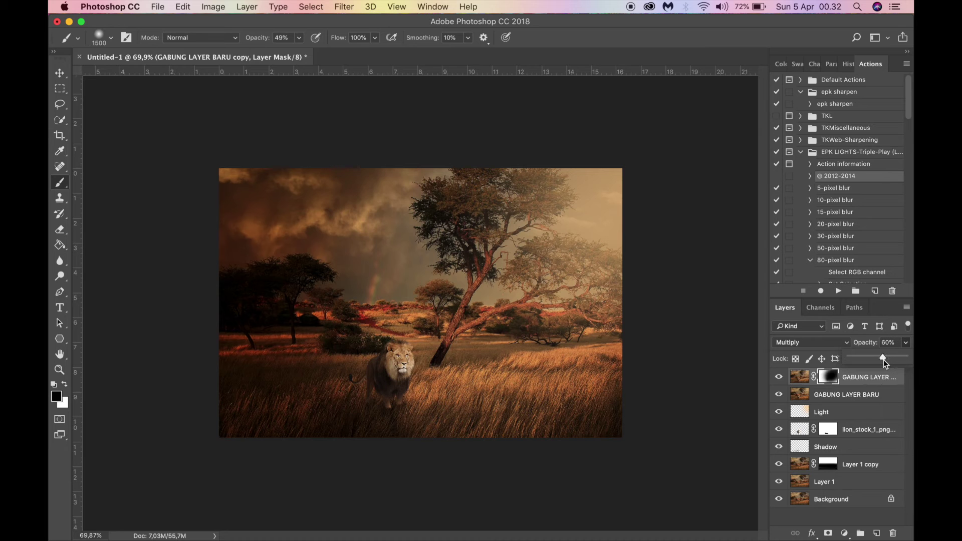
left_click_drag(884, 360, 881, 360)
scroll(419, 325, "up", 4)
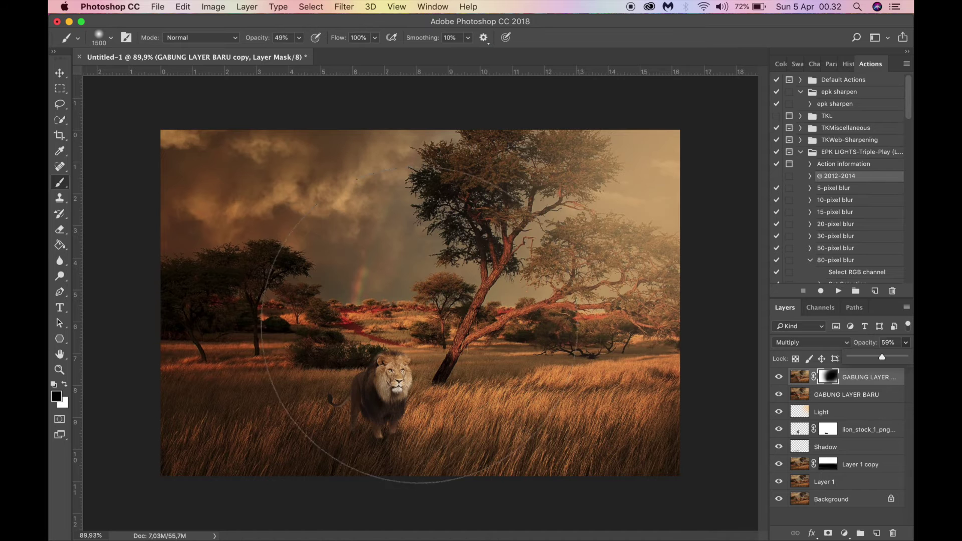
scroll(419, 325, "up", 1)
key("bracketleft")
key("bracketleft")
key("bracketleft")
key("bracketleft")
left_click(436, 363)
key("bracketleft")
key("bracketleft")
key("bracketleft")
key("bracketleft")
key("bracketleft")
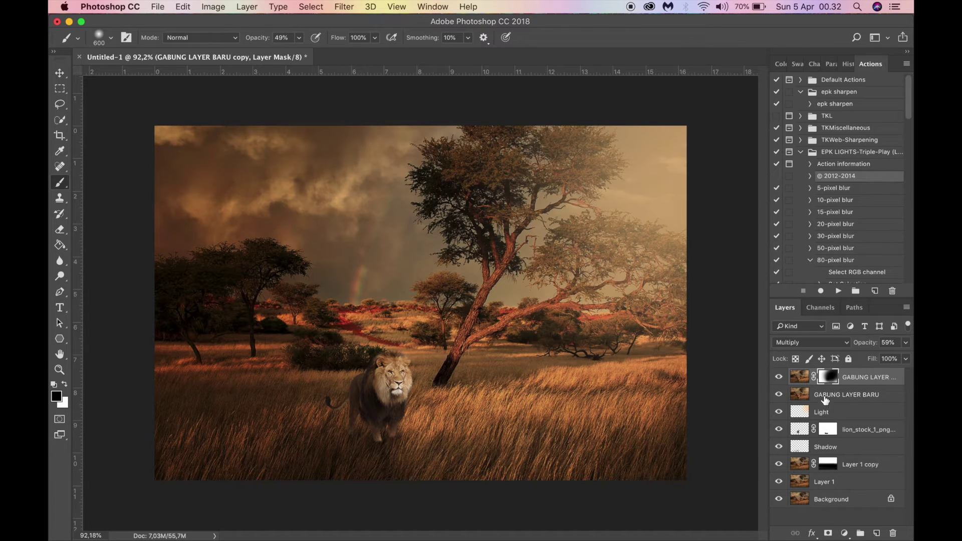
Step: Merge GABUNG LAYER BARU with its masked copy into one layer and duplicate the merged layer
left_click(824, 398)
right_click(803, 385)
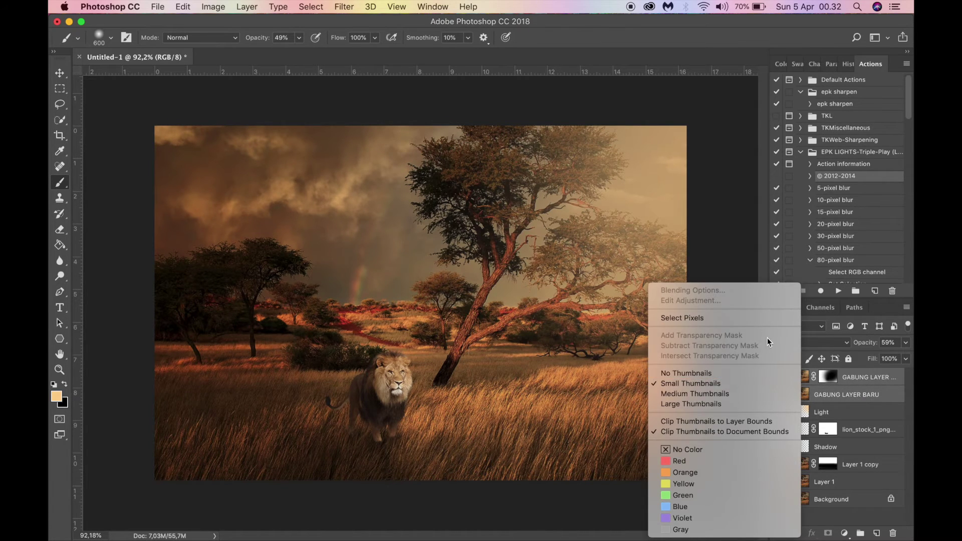
left_click(840, 397)
left_click(815, 396)
left_click(799, 378, "shift")
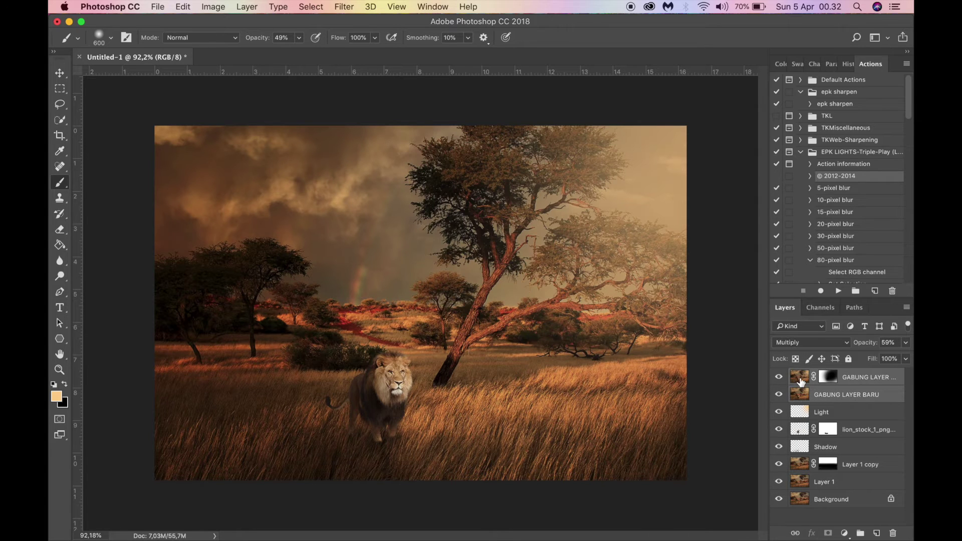
right_click(800, 378)
left_click(828, 392)
key("super+e")
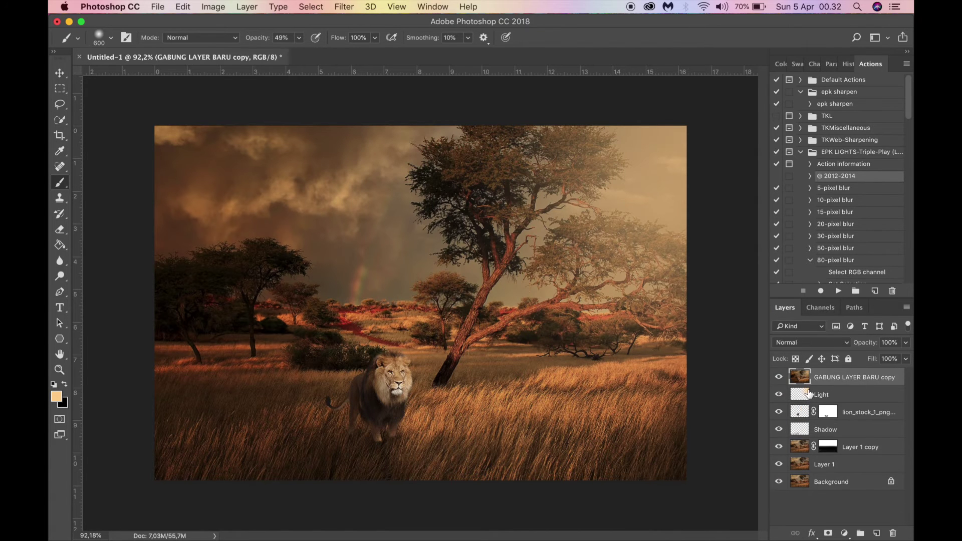
key("super+j")
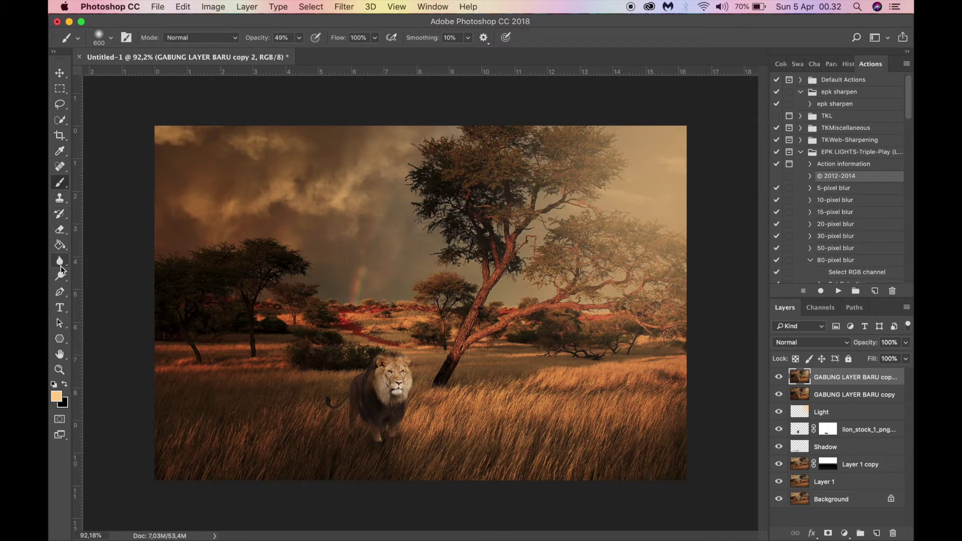
Step: Soften the lion's paws where they meet the grass using the Blur tool at 50 px and 24% strength
left_click(60, 265)
left_click(110, 262)
scroll(398, 475, "up", 10)
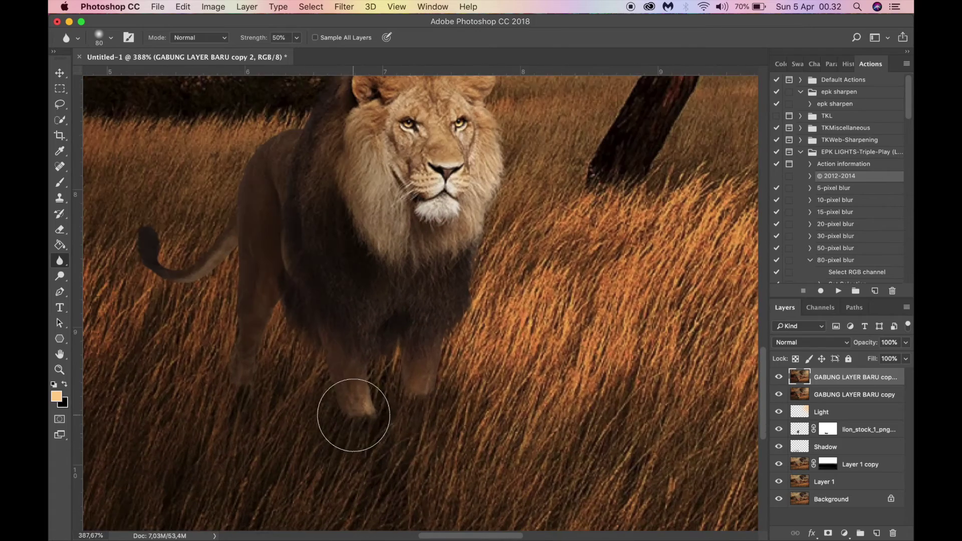
key("bracketleft")
key("bracketleft")
key("bracketleft")
left_click(296, 38)
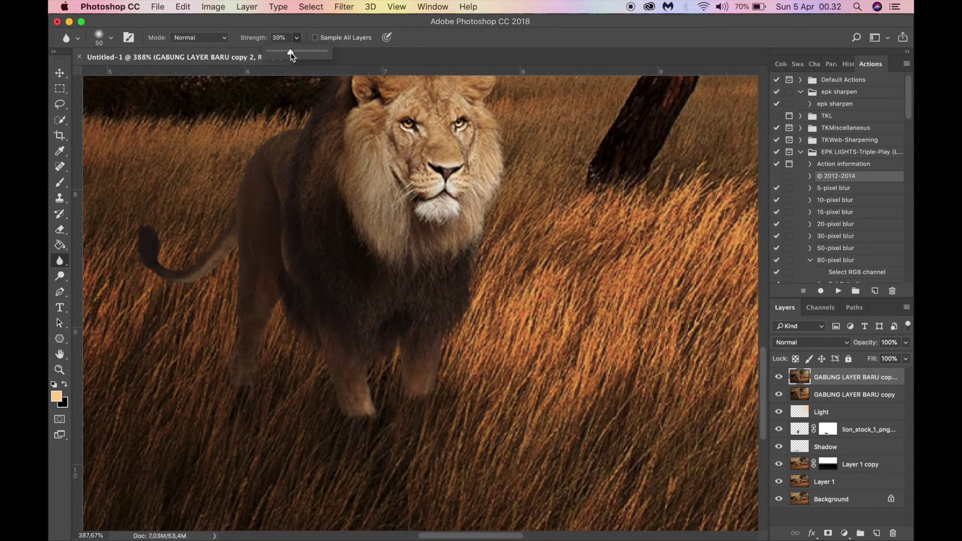
scroll(368, 378, "up", 1)
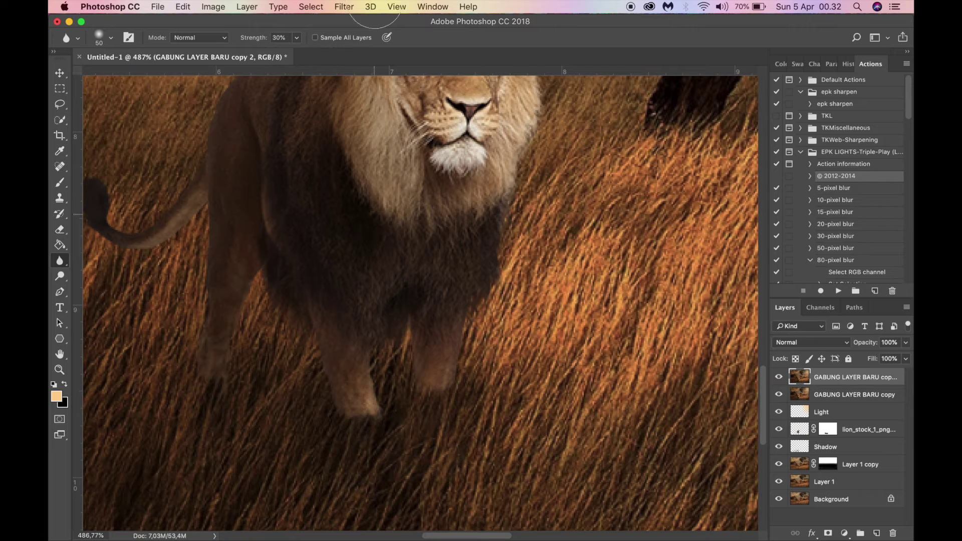
left_click_drag(297, 40, 293, 52)
mouse_move(436, 381)
left_mouse_down()
mouse_move(415, 364)
mouse_move(417, 380)
mouse_move(389, 398)
mouse_move(388, 414)
mouse_move(333, 419)
left_mouse_up()
scroll(335, 422, "up", 2)
scroll(335, 421, "up", 1)
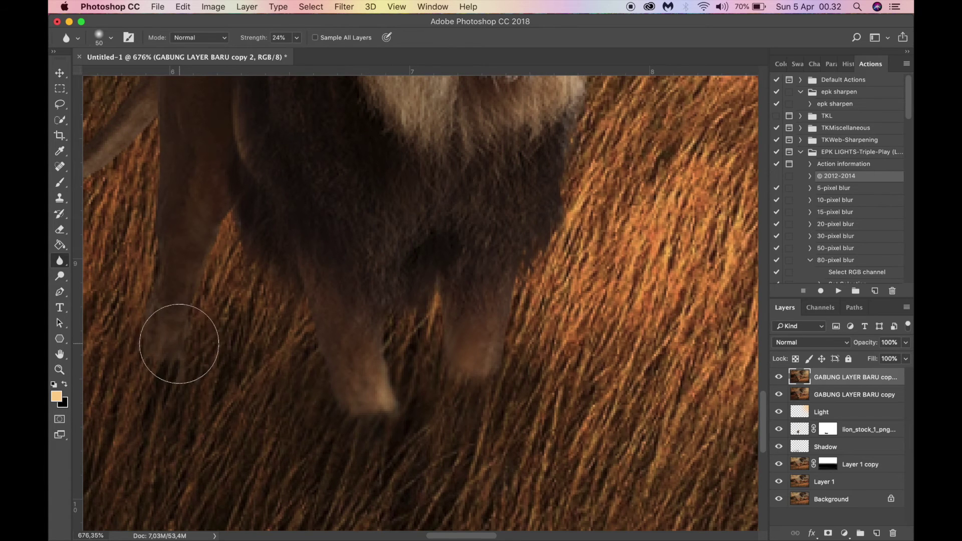
Step: Set the Blur strength to 10%, try a stroke along the lion's tail, and undo that stroke
scroll(345, 331, "down", 4)
left_click(296, 38)
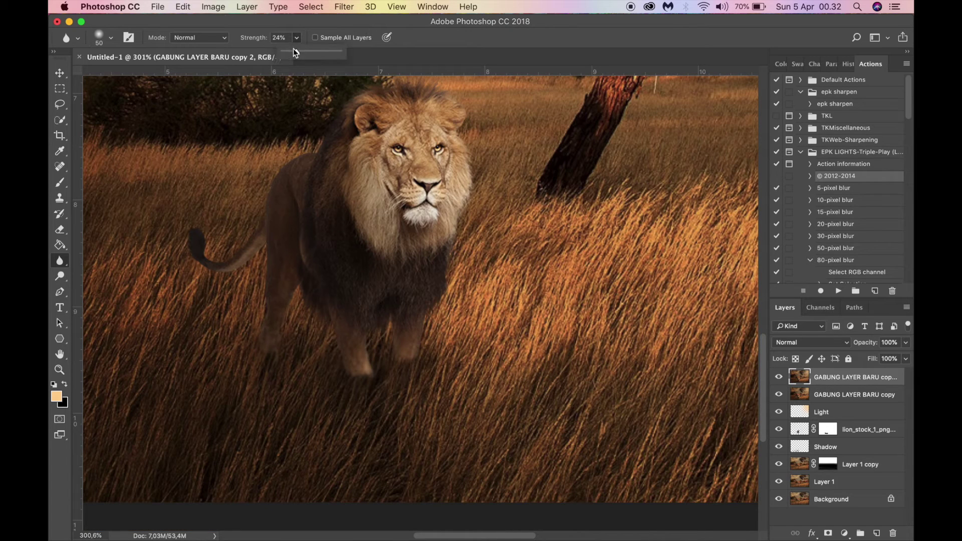
mouse_move(188, 237)
left_mouse_down()
mouse_move(216, 271)
mouse_move(277, 253)
left_mouse_up()
key("super+z")
scroll(322, 359, "down", 6)
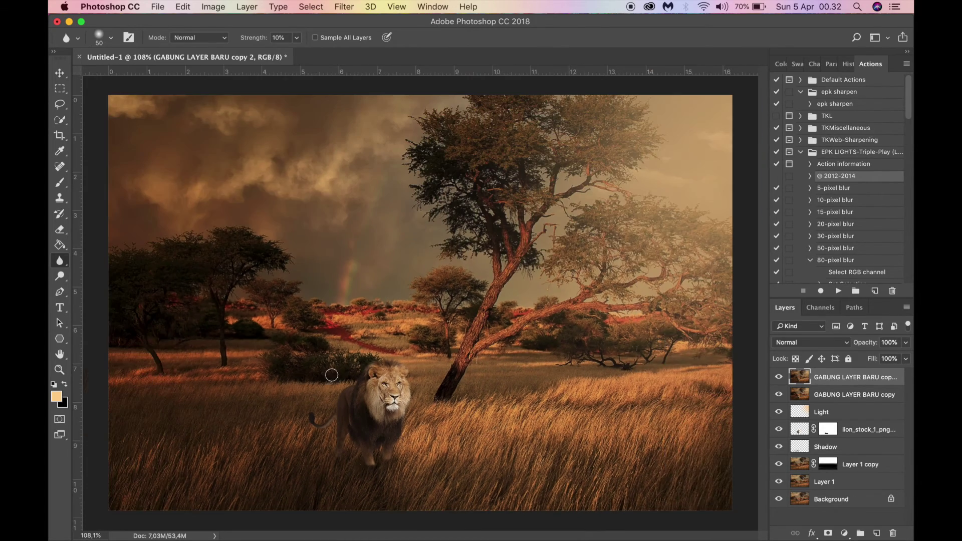
Step: Lower the blurred top layer's opacity to 17% and inspect the lion's edges
scroll(355, 461, "up", 1)
left_click(906, 344)
left_click_drag(872, 360, 859, 359)
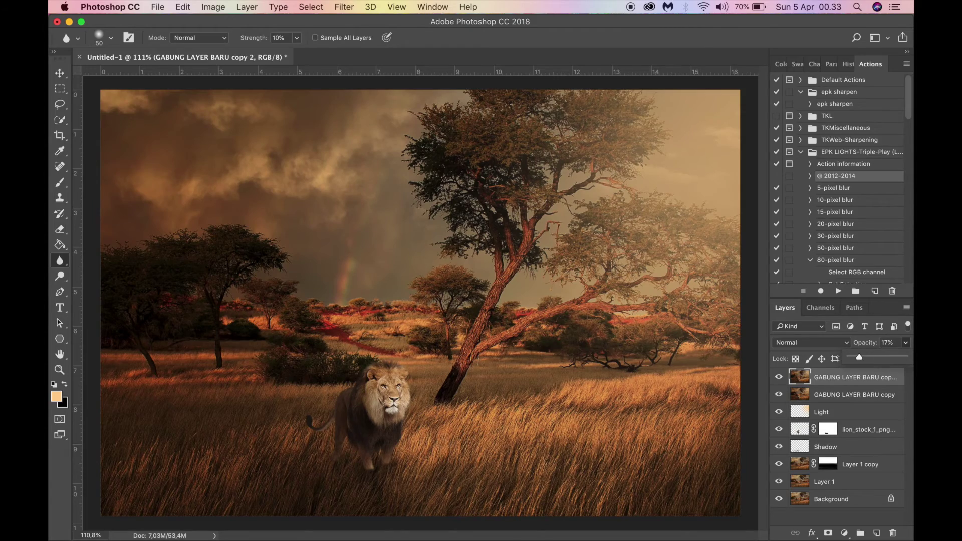
scroll(350, 483, "up", 5)
scroll(446, 457, "down", 3)
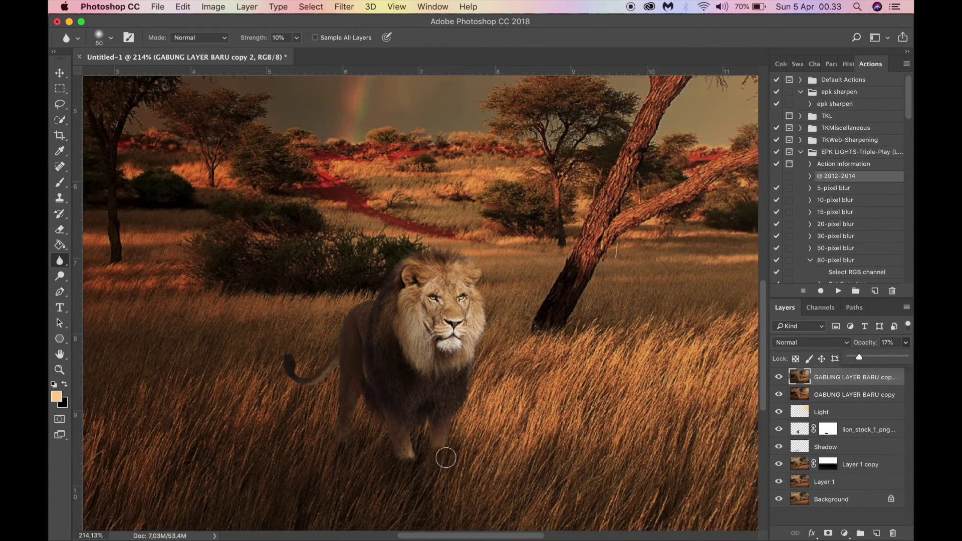
Step: Enlarge the Blur brush to 200 px and check the lion against the surrounding grass
key("bracketright")
scroll(394, 443, "down", 4)
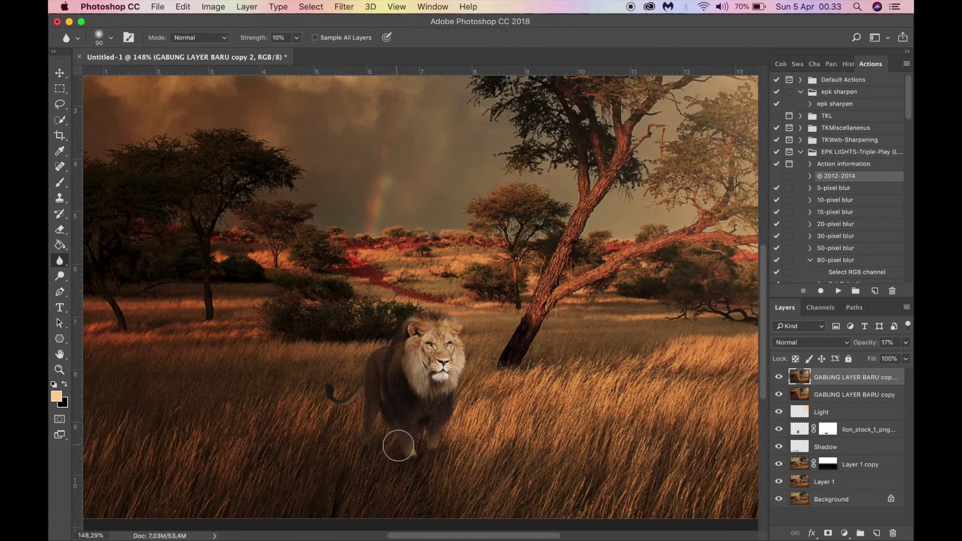
key("bracketright")
key("bracketright")
key("bracketright")
key("bracketright")
key("bracketright")
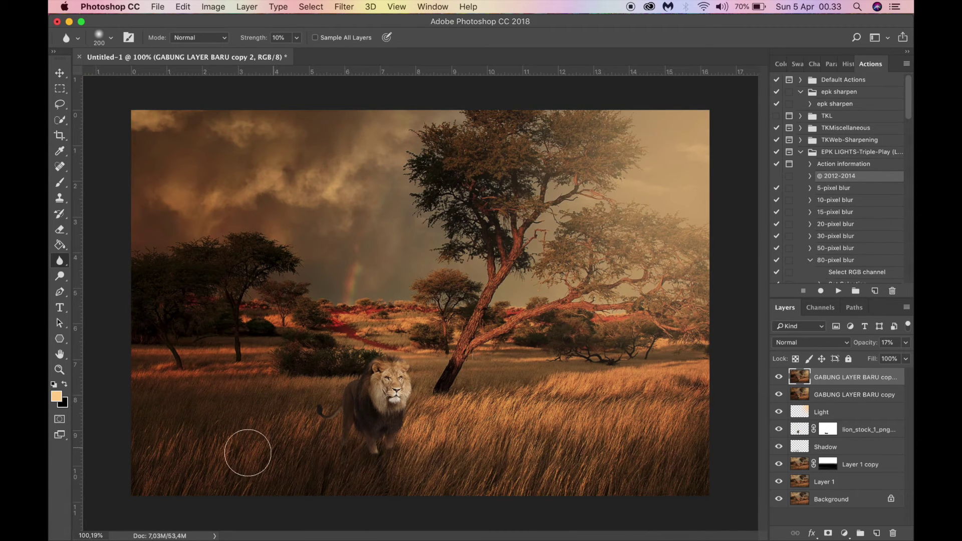
scroll(406, 456, "up", 1)
scroll(405, 457, "up", 4)
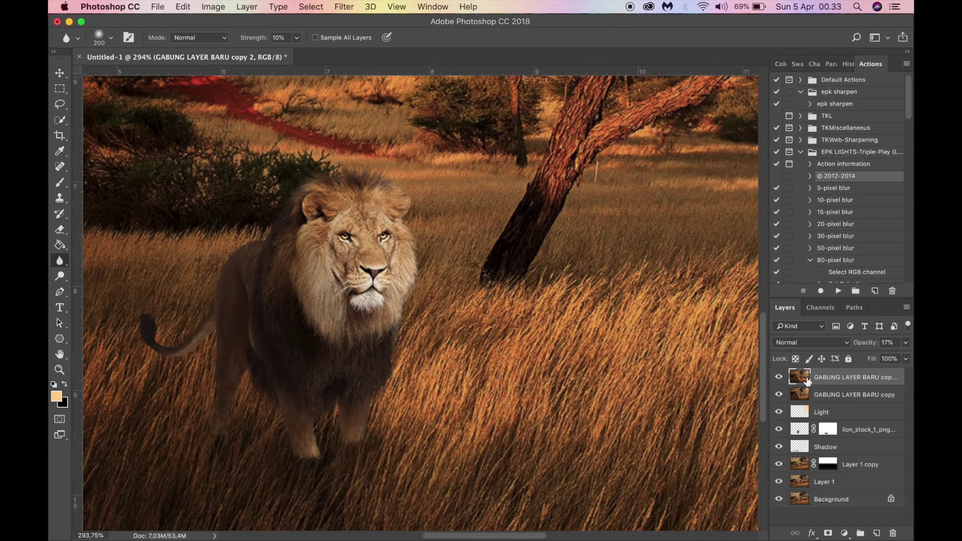
Step: Set the blurred top layer's opacity to 22% and merge it with the GABUNG LAYER BARU copy beneath
left_click(776, 378)
left_click(906, 358)
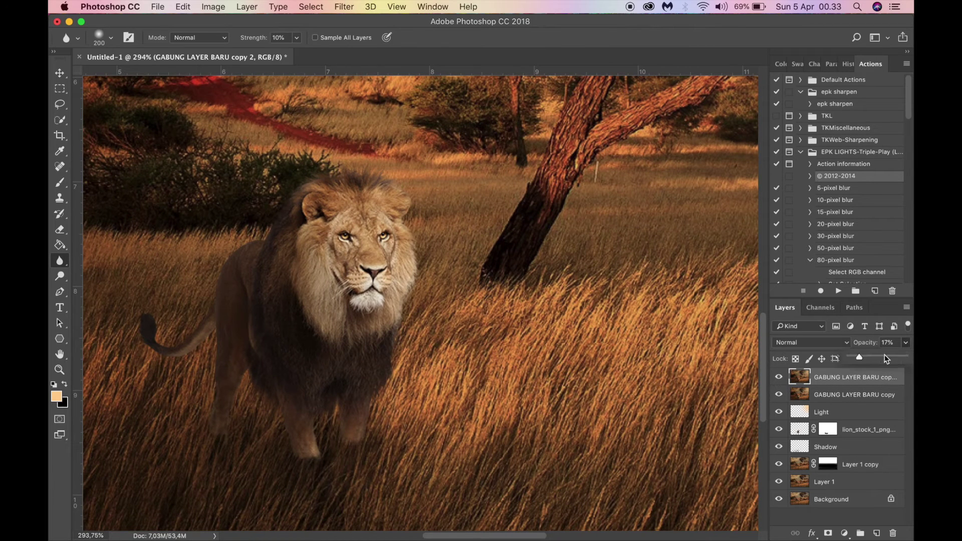
left_click(818, 396)
left_click(817, 396, "shift")
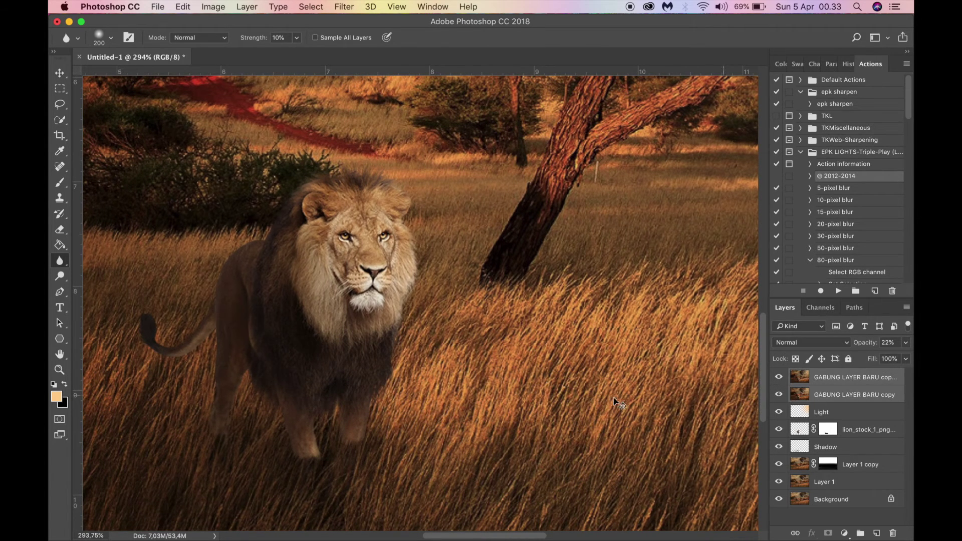
key("super+e")
Step: Duplicate the merged layer, set the duplicate's blend mode to Multiply and its opacity to 40%
scroll(420, 443, "down", 4)
scroll(420, 443, "down", 5)
scroll(414, 459, "up", 3)
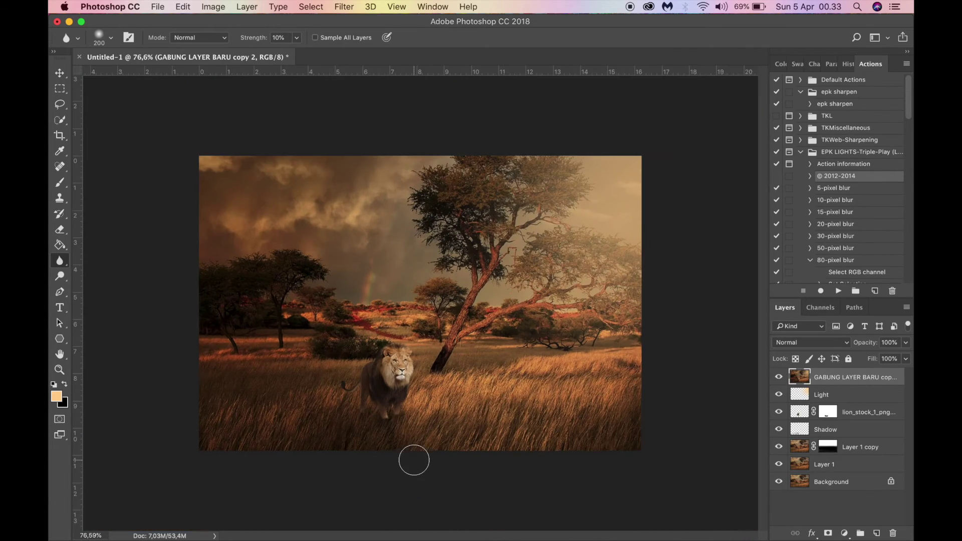
scroll(413, 460, "up", 2)
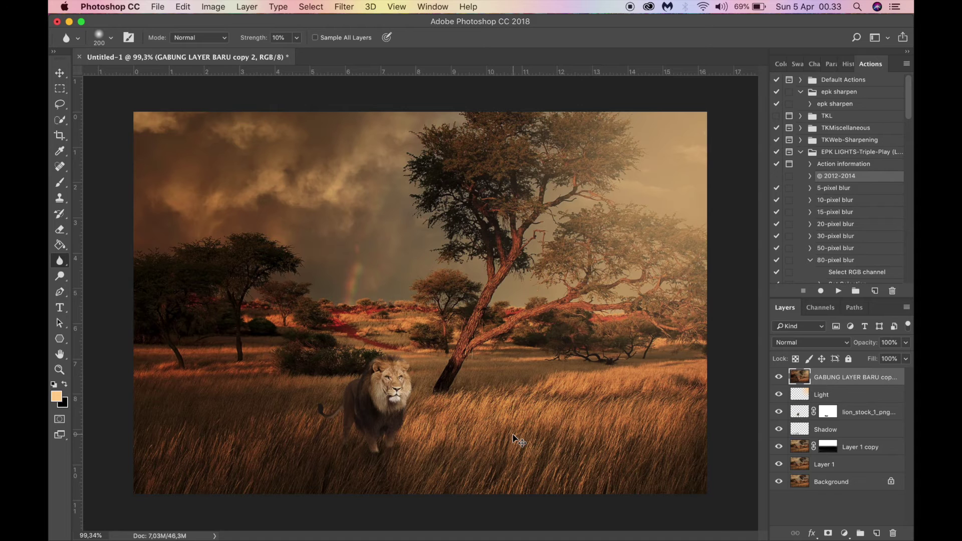
key("super+j")
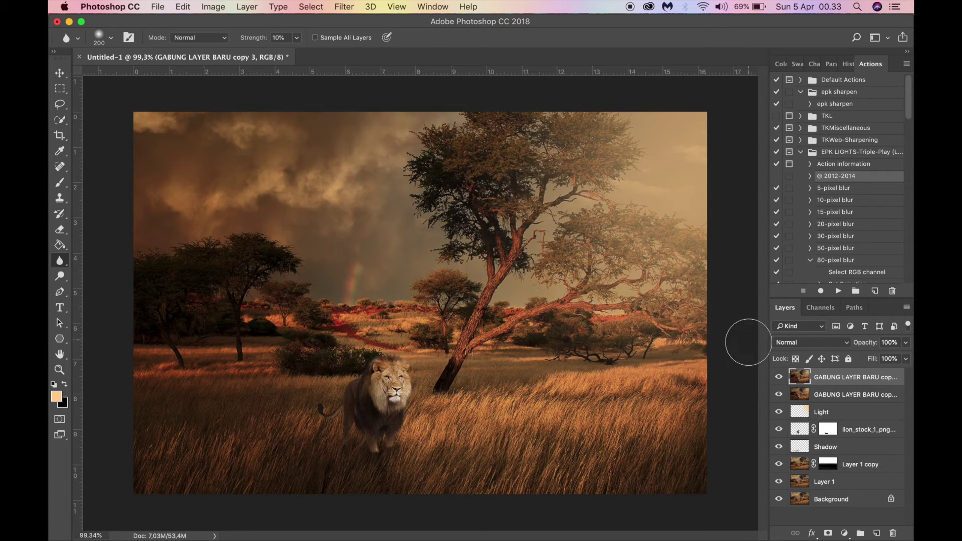
scroll(518, 270, "down", 2)
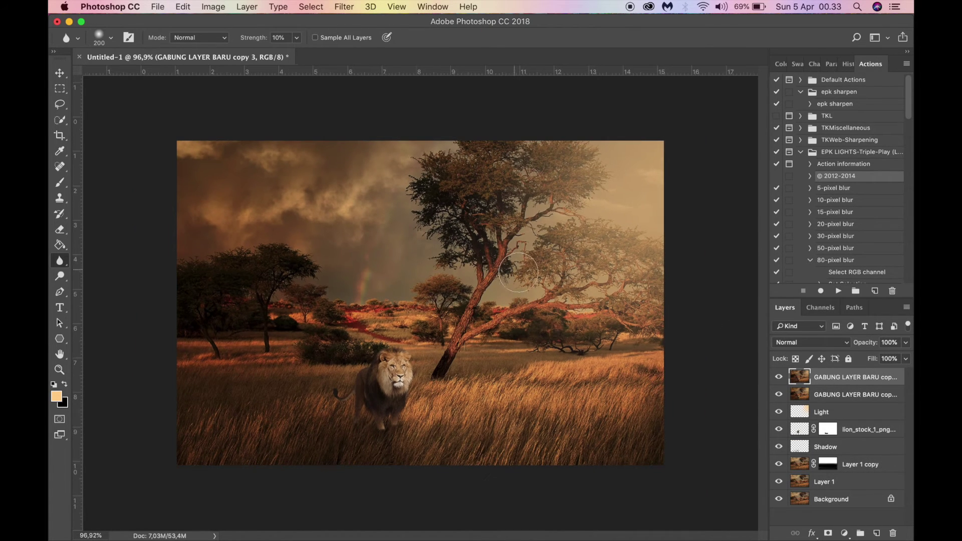
left_click(812, 344)
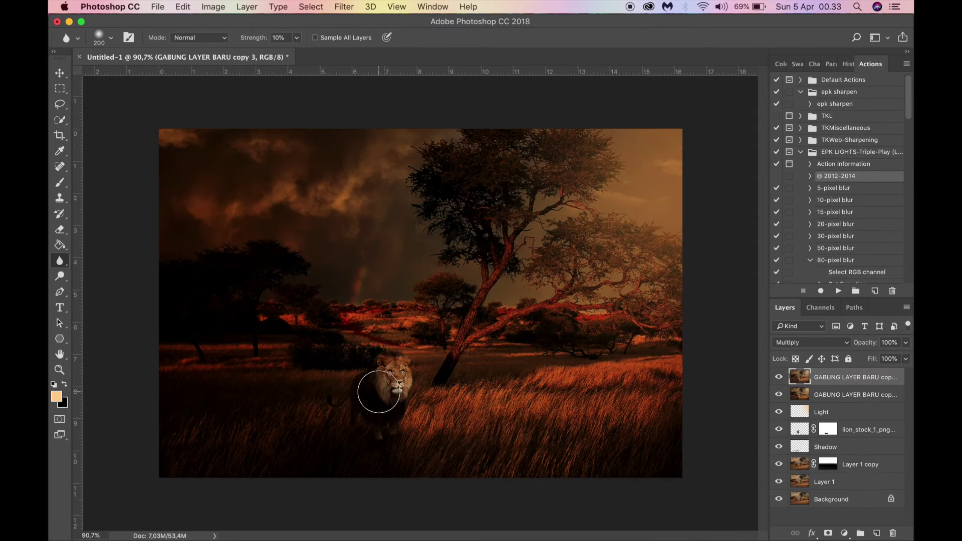
left_click_drag(906, 342, 875, 363)
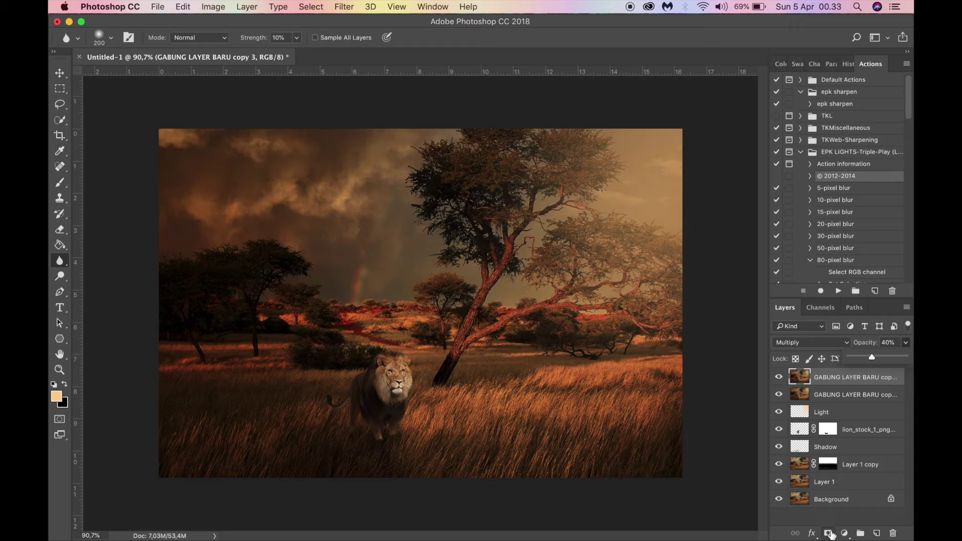
Step: Mask the new Multiply layer and paint black over the lion with a 600 px brush at 49% opacity
left_click(827, 534)
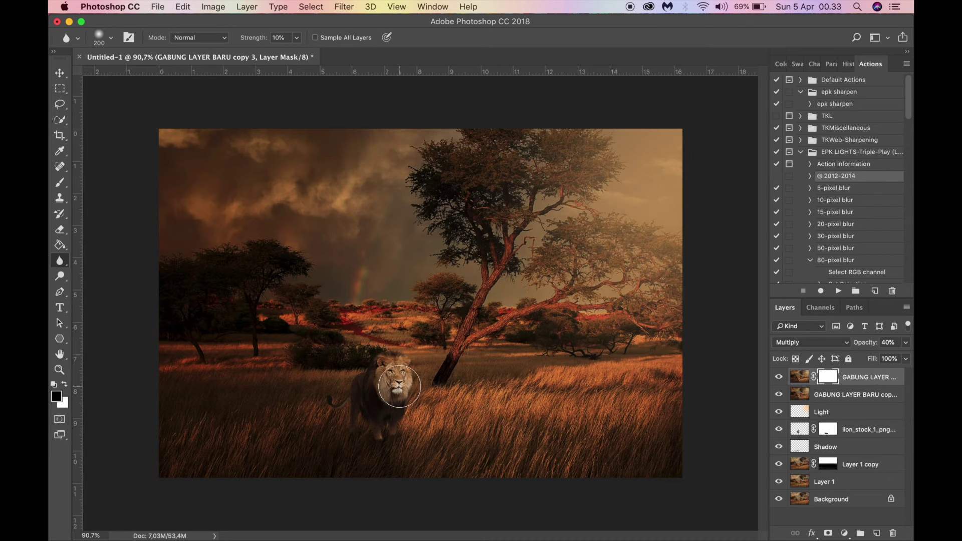
left_click(62, 180)
right_click(64, 178)
left_click(107, 180)
left_click(399, 389)
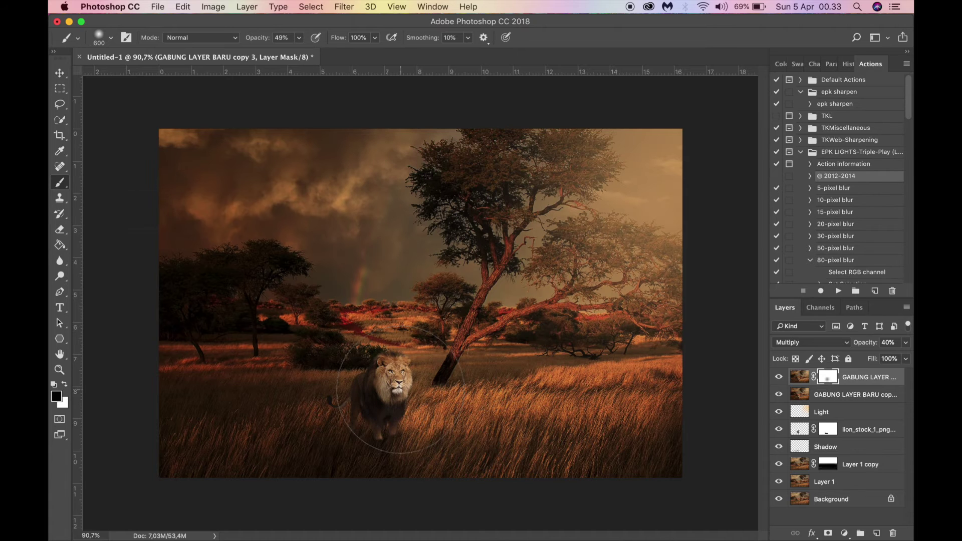
Step: Paint black on the mask from the sunlit tree towards the lion with a 1000 px brush at 21% opacity
key("bracketright")
key("bracketright")
key("bracketright")
key("bracketright")
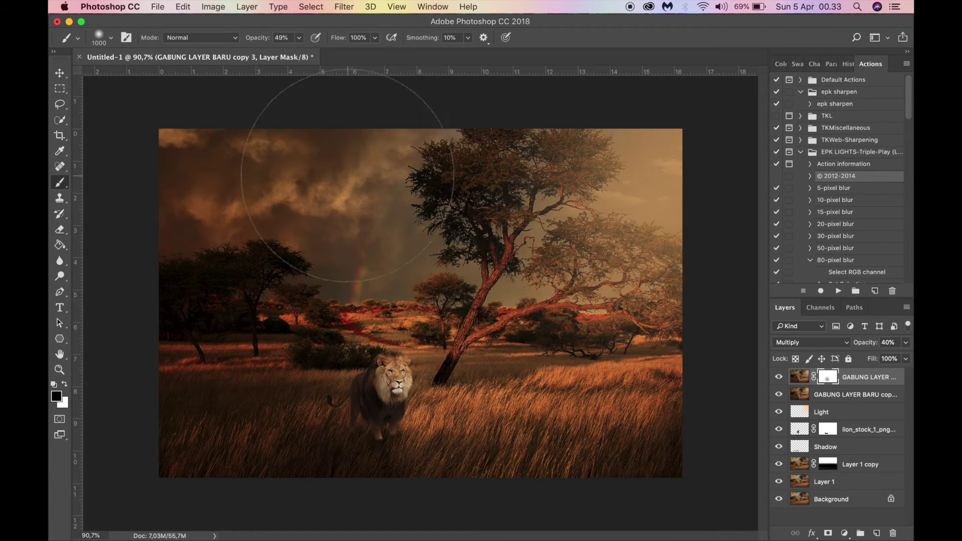
left_click(298, 38)
left_click_drag(299, 52, 281, 52)
mouse_move(644, 201)
left_mouse_down()
mouse_move(638, 186)
mouse_move(439, 346)
left_mouse_up()
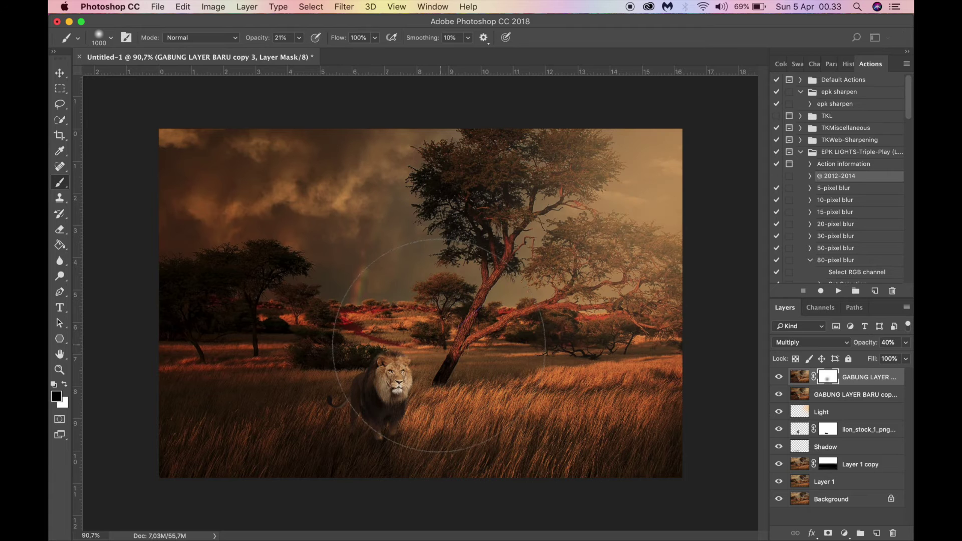
Step: Extend the black mask painting in one broad stroke from the bright upper-right sky down to the lion
mouse_move(688, 149)
left_mouse_down()
mouse_move(554, 300)
mouse_move(403, 372)
left_mouse_up()
scroll(524, 362, "down", 2)
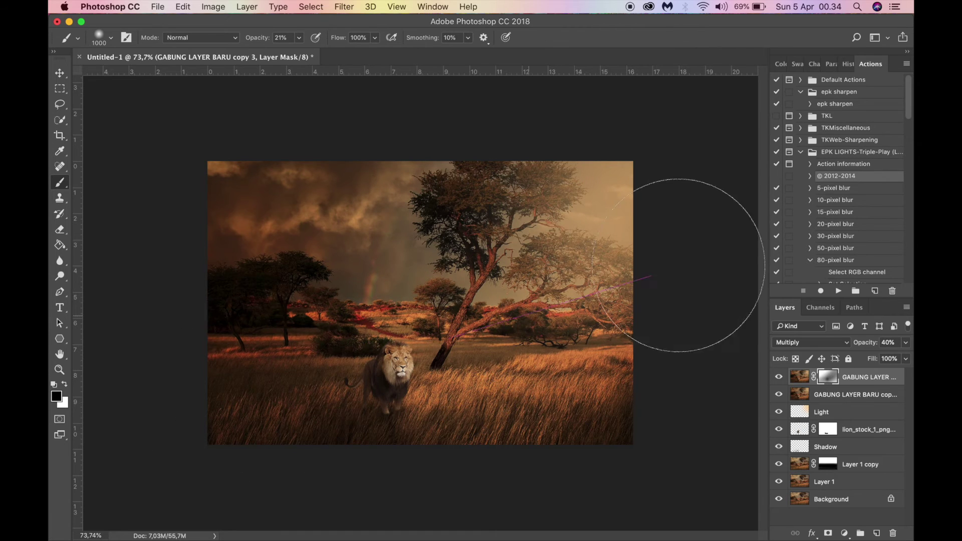
Step: Merge the masked Multiply layer with the GABUNG LAYER BARU copy beneath and duplicate the result
scroll(437, 371, "up", 1)
left_click(860, 397, "shift")
key("super+e")
key("super+j")
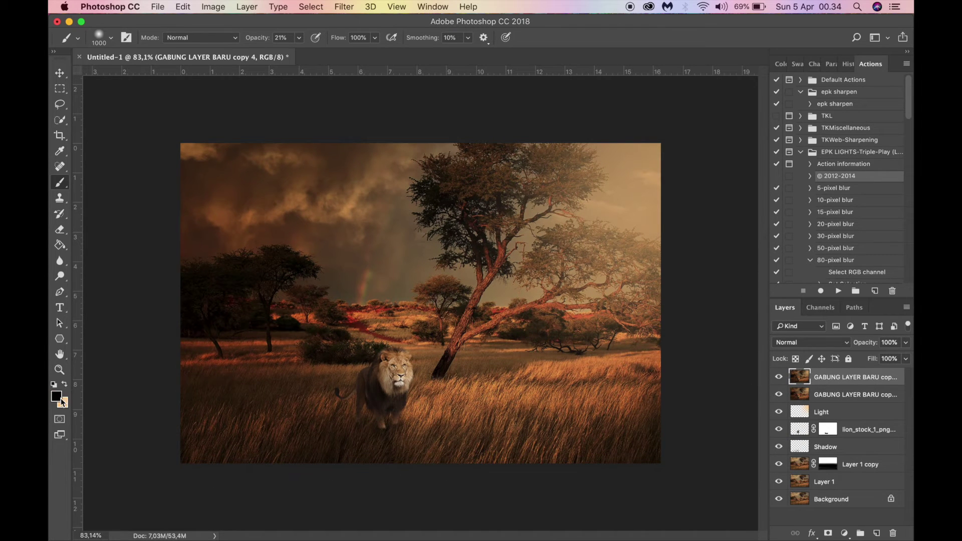
Step: Keep black as the foreground colour, set the brush opacity to 14% and add a new layer named black
left_click(60, 398)
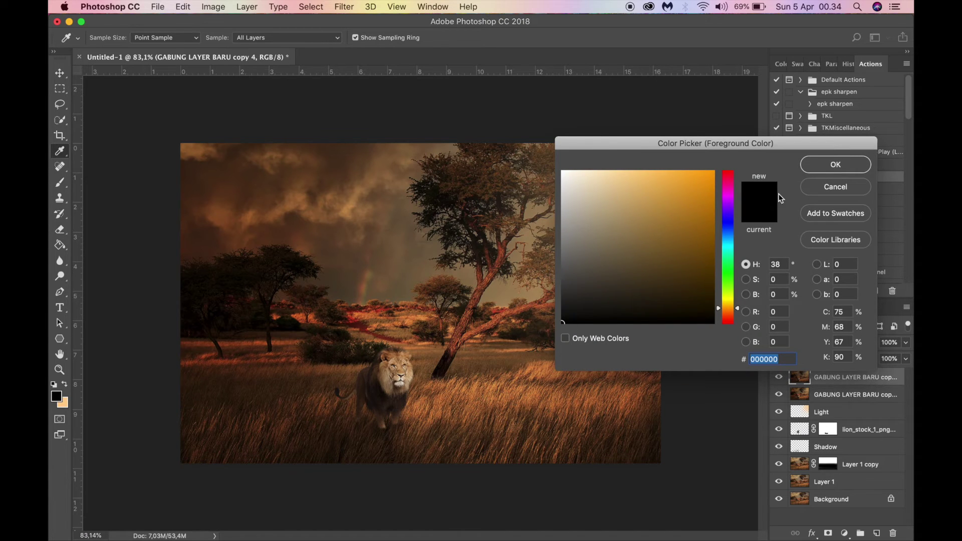
left_click(835, 164)
left_click(298, 38)
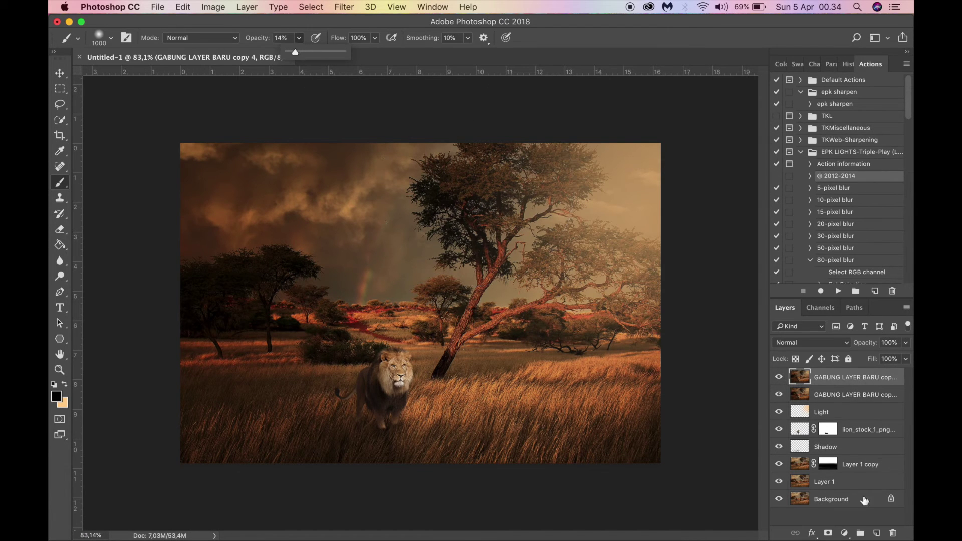
left_click(876, 533)
double_click(831, 377)
type("black")
key("Return")
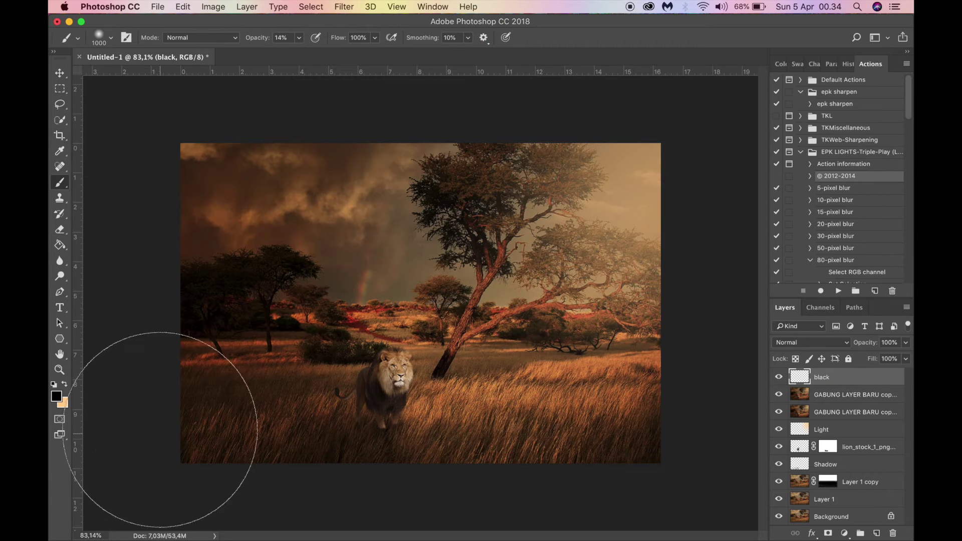
Step: Darken the upper-left edges of the image on the black layer with a 500 px brush at 13% opacity
scroll(312, 386, "down", 1)
key("bracketleft")
key("bracketleft")
key("bracketleft")
key("bracketleft")
key("bracketleft")
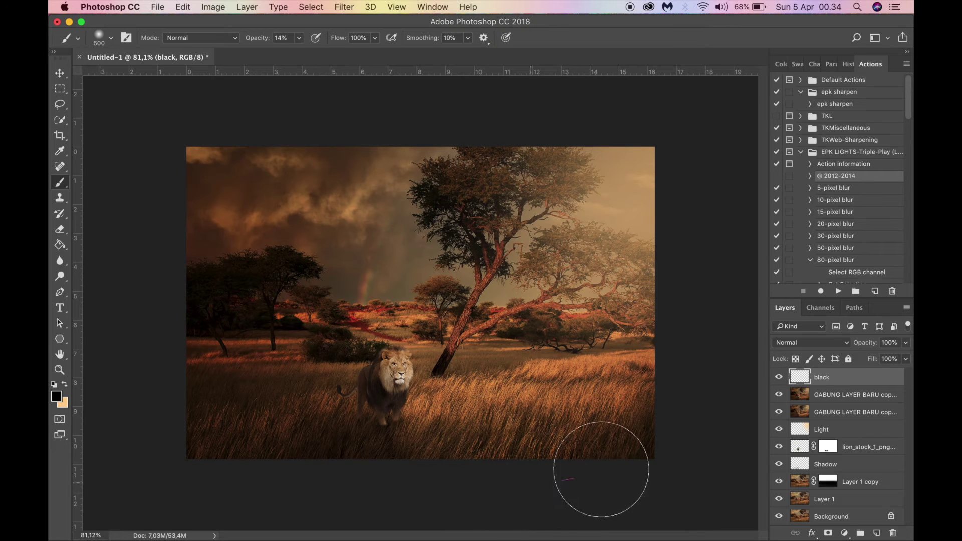
left_click(299, 38)
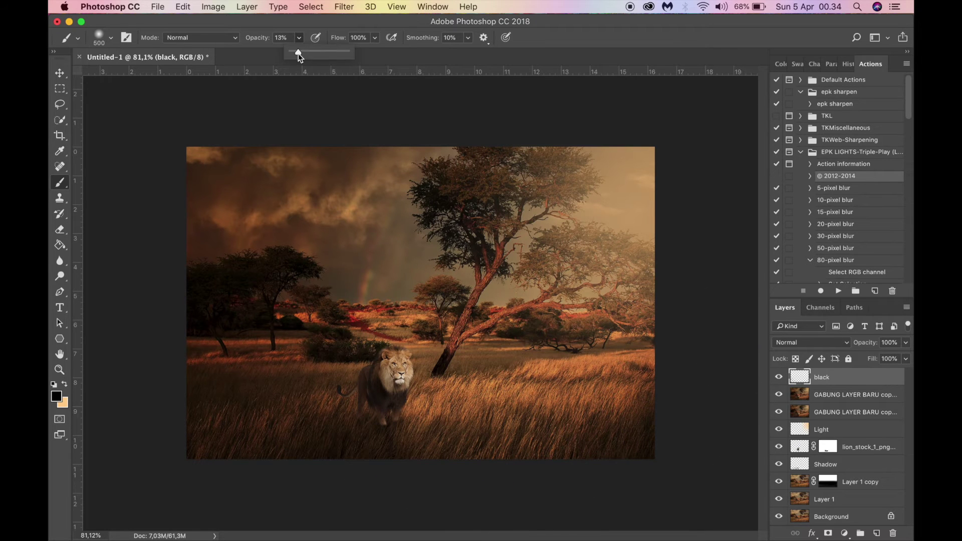
mouse_move(424, 135)
left_mouse_down()
mouse_move(283, 382)
mouse_move(379, 254)
mouse_move(296, 420)
mouse_move(326, 207)
mouse_move(238, 149)
mouse_move(360, 169)
mouse_move(195, 262)
left_mouse_up()
Step: Paint black over the grass along the image's lower edge with an 1100 px brush at 8% opacity, redoing the first stroke
scroll(345, 350, "down", 1)
scroll(345, 361, "up", 2)
key("bracketright")
key("bracketright")
key("bracketright")
left_click(298, 38)
left_click(296, 52)
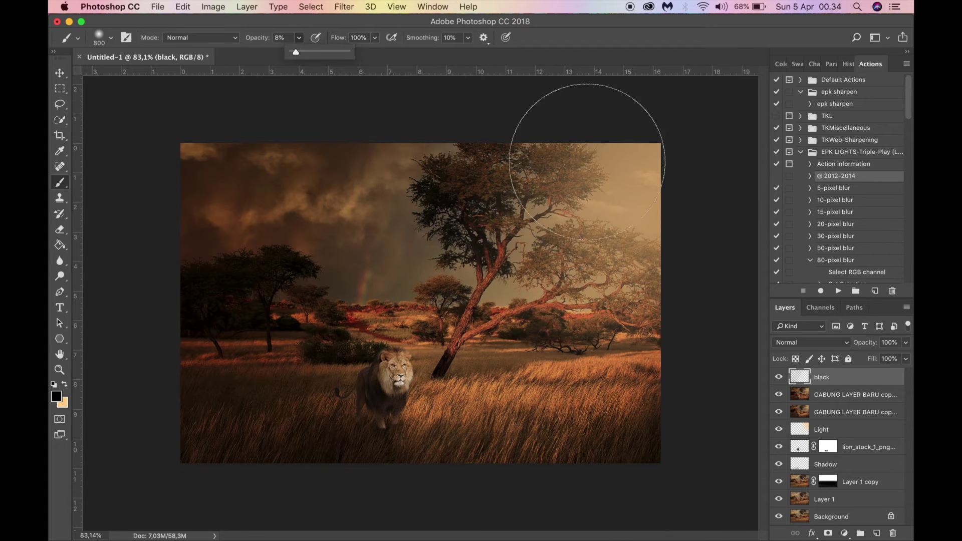
key("bracketright")
key("bracketright")
key("bracketright")
left_click_drag(612, 336, 314, 508)
key("super+alt+z")
mouse_move(676, 408)
left_mouse_down()
mouse_move(541, 443)
mouse_move(422, 491)
mouse_move(243, 521)
left_mouse_up()
left_click_drag(684, 488, 512, 484)
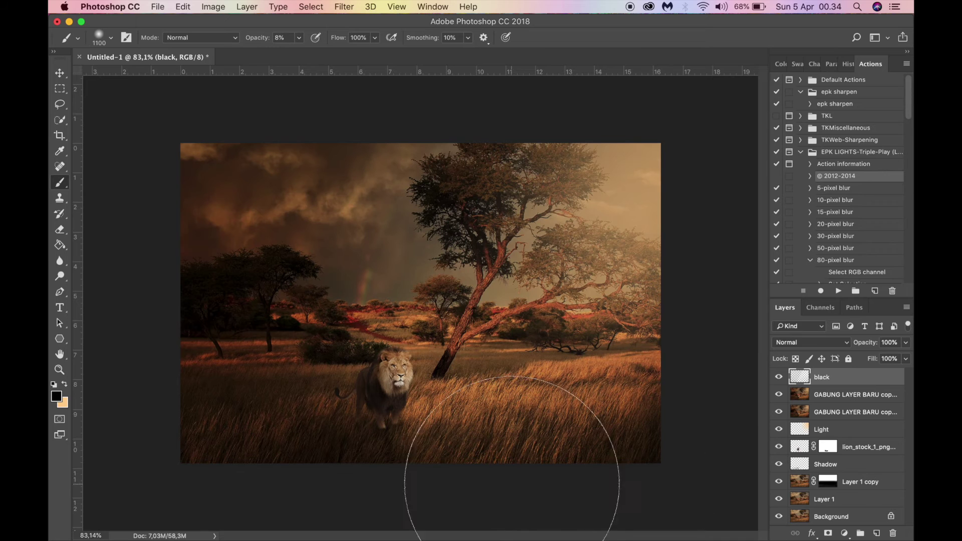
Step: Add a fainter black stroke across the whole lower grass with the 1100 px brush at 3% opacity
left_click(299, 37)
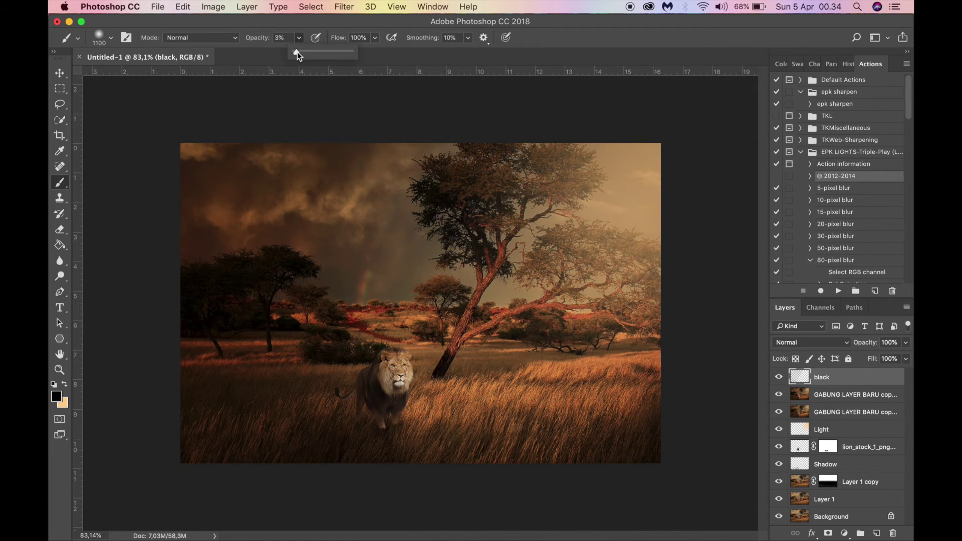
scroll(519, 367, "down", 1)
mouse_move(636, 441)
left_mouse_down()
mouse_move(336, 531)
mouse_move(107, 528)
left_mouse_up()
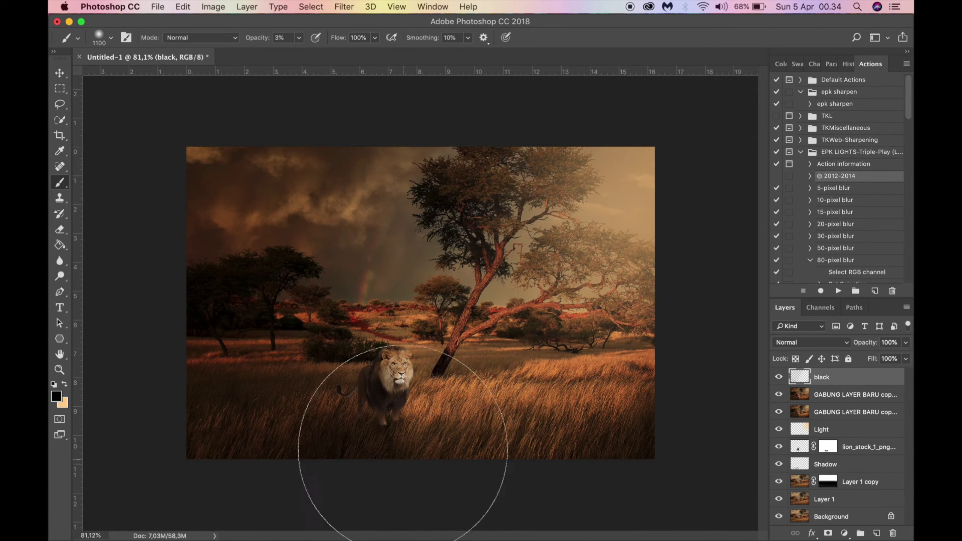
Step: Set the black layer's opacity to 64% and compare the image with the layer hidden and shown
scroll(427, 443, "up", 1)
left_click(905, 343)
left_click_drag(900, 355, 898, 357)
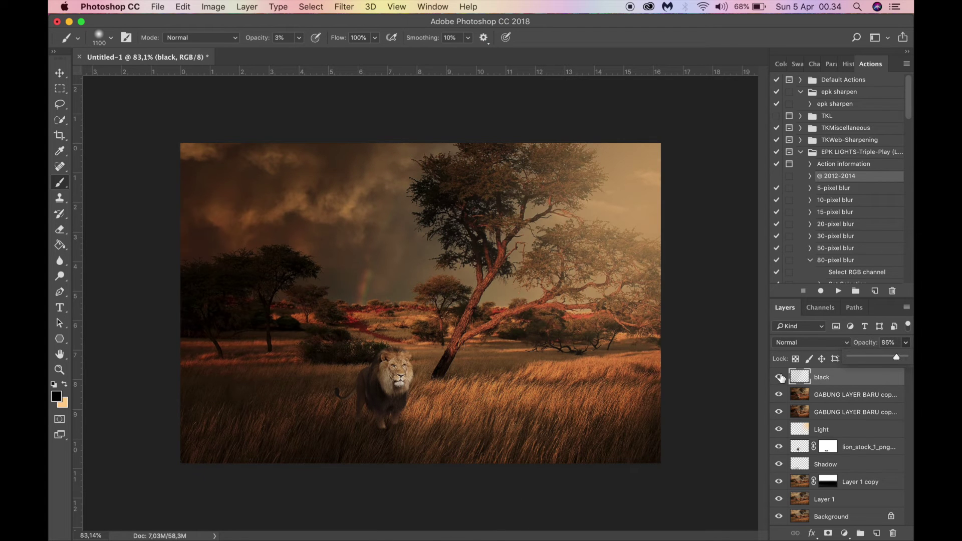
left_click(779, 377)
left_click(779, 377)
left_click(906, 343)
left_click(778, 377)
left_click(779, 377)
Step: Merge the black layer with the GABUNG LAYER BARU copy directly beneath and compare it with the layer below
left_click(800, 400, "shift")
right_click(800, 381)
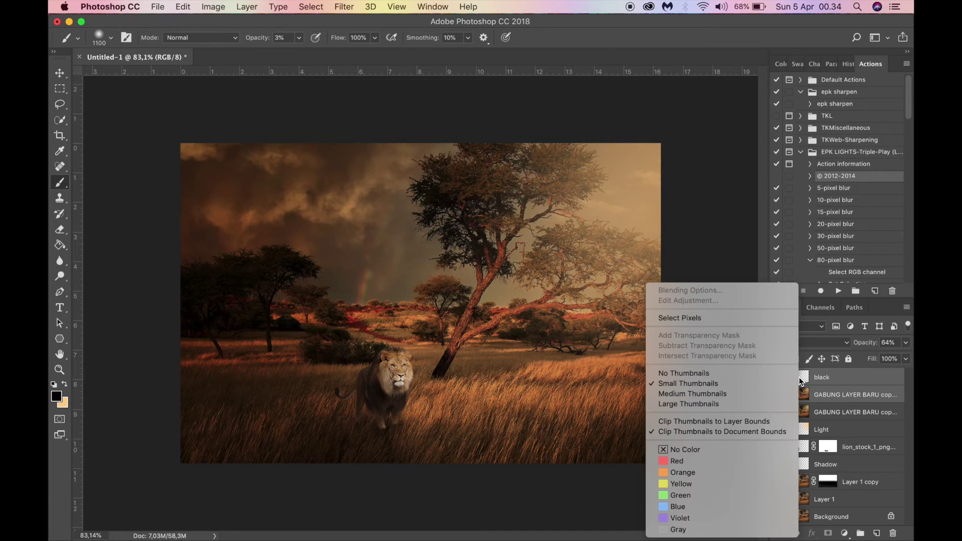
left_click(824, 384)
key("super+e")
left_click(779, 378)
left_click(779, 378)
Step: Merge the combined black layer with the remaining GABUNG LAYER BARU copy above the Light layer
scroll(464, 409, "down", 1)
scroll(465, 410, "up", 3)
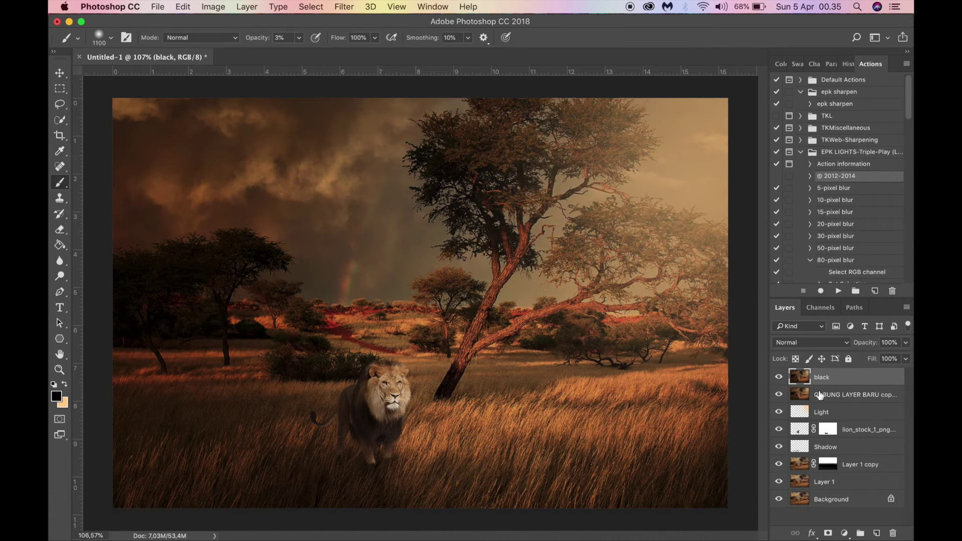
left_click(819, 395, "shift")
key("super+e")
scroll(436, 405, "down", 1)
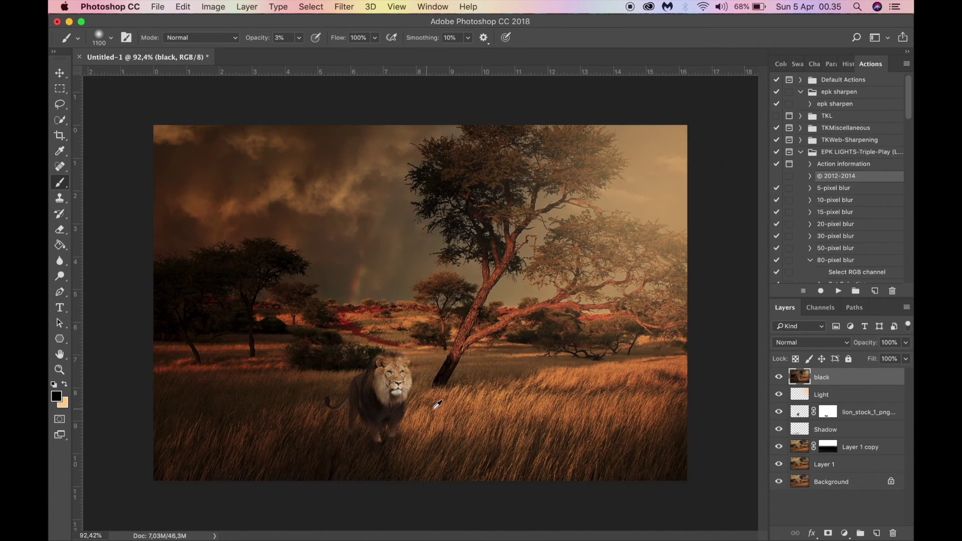
Step: Duplicate the black layer and apply midtone Color Balance with Cyan–Red +6 and Magenta–Green +5, fine-tuning Yellow–Blue
key("super+j")
left_click(213, 6)
mouse_move(233, 39)
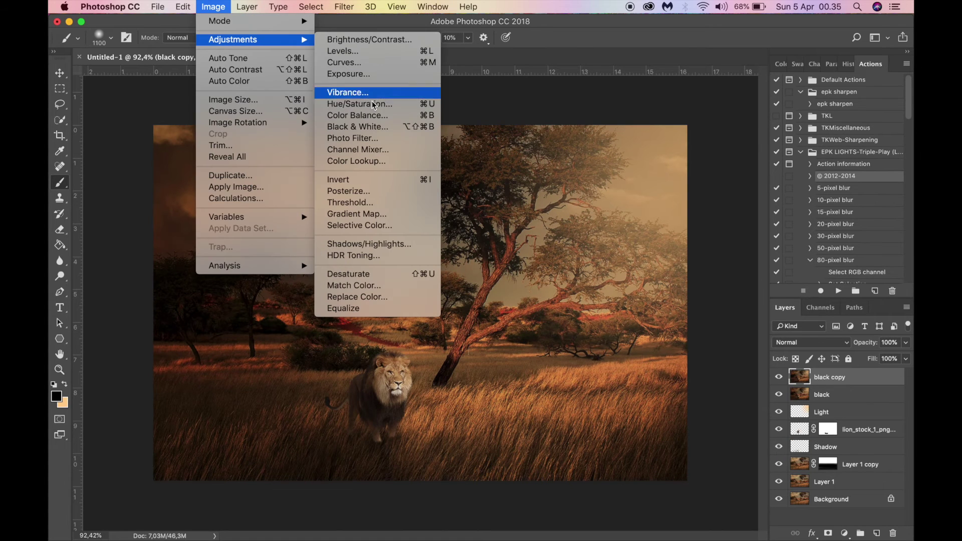
left_click(371, 116)
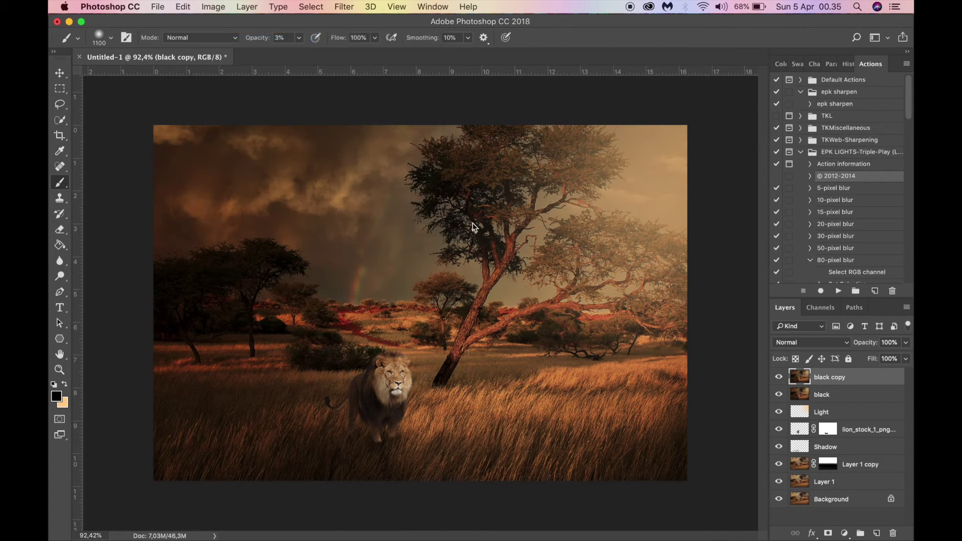
mouse_move(669, 402)
left_mouse_down()
mouse_move(693, 404)
mouse_move(632, 404)
mouse_move(734, 407)
mouse_move(670, 413)
mouse_move(725, 430)
mouse_move(562, 433)
mouse_move(665, 431)
mouse_move(670, 401)
left_mouse_up()
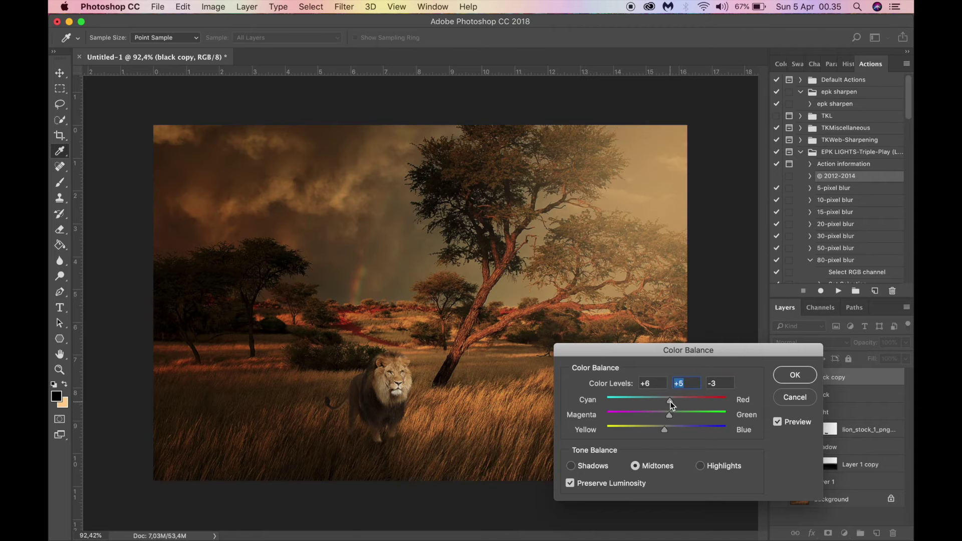
left_click(668, 428)
left_click(795, 375)
key("b")
scroll(418, 383, "up", 2)
left_click(779, 378)
left_click(779, 378)
Step: Merge the colour-balanced black copy with the black layer and duplicate the merged layer
left_click(808, 399)
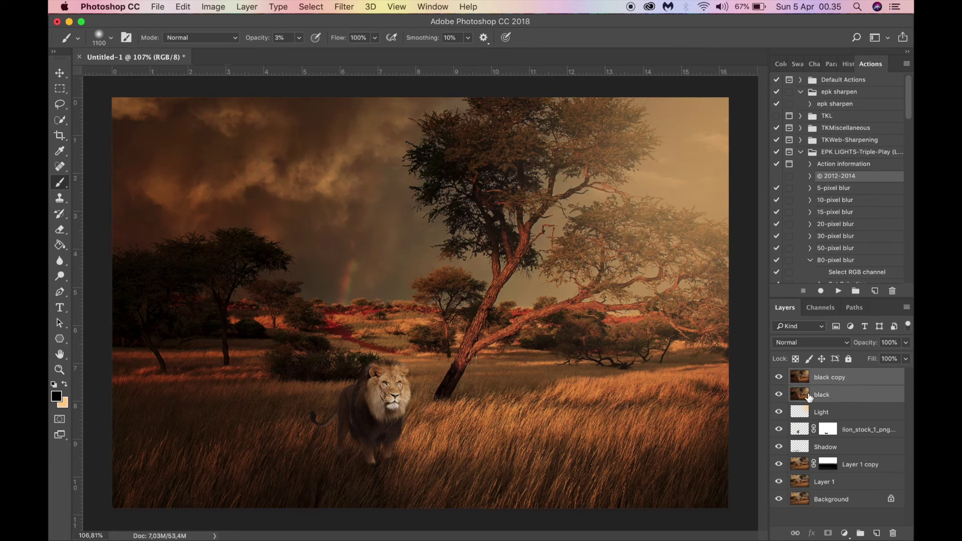
key("Delete")
key("super+j")
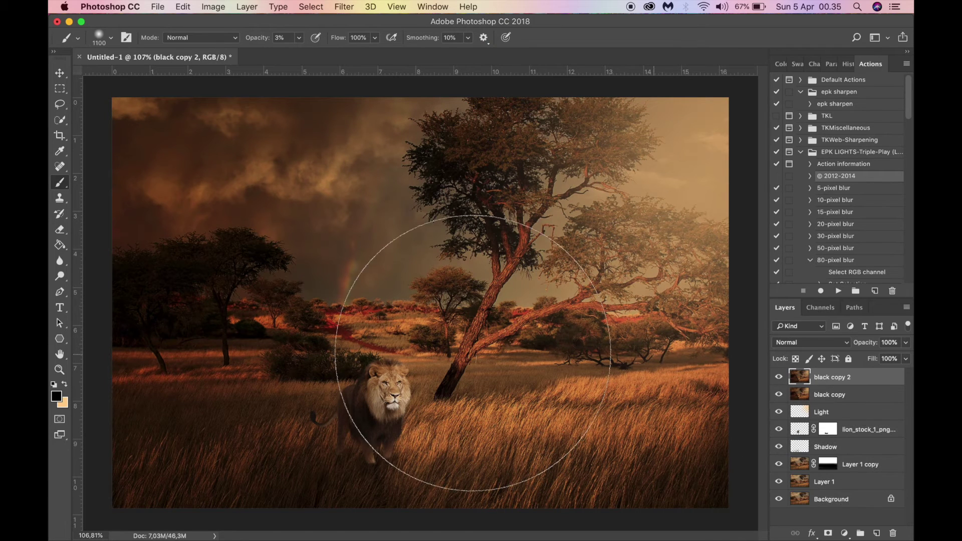
Step: Rename the top duplicate layer as layer copy lagi
double_click(824, 377)
type("layer")
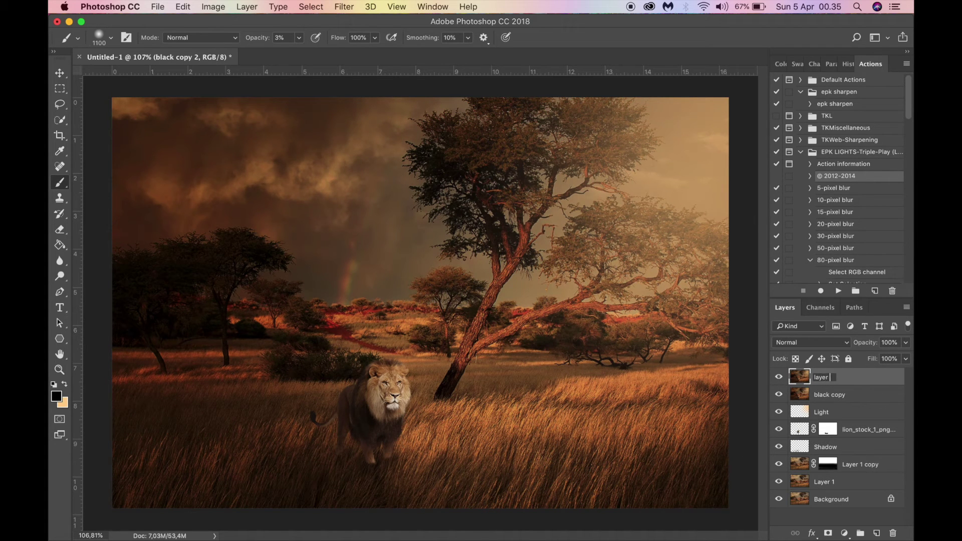
key("Return")
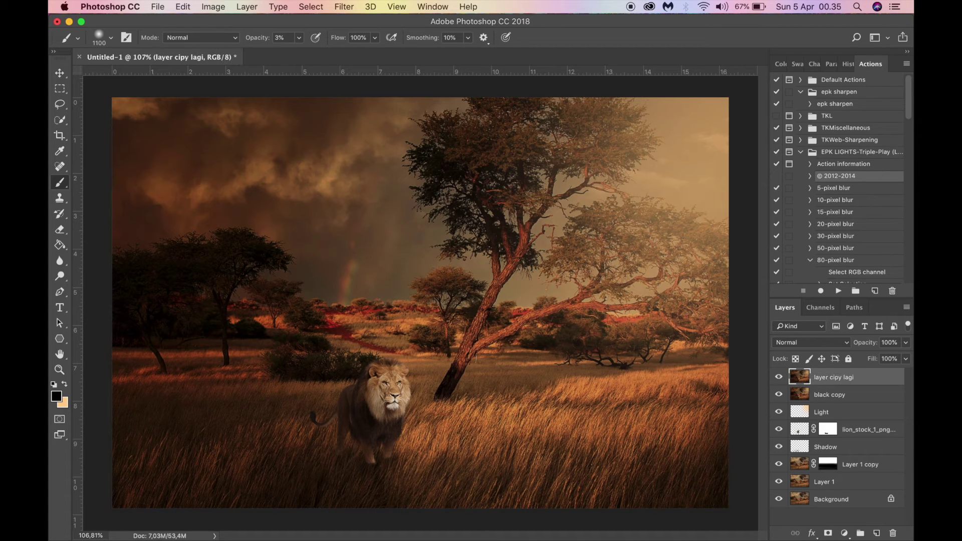
double_click(821, 380)
type("la")
key("Return")
Step: Apply a Vibrance adjustment to layer copy lagi with vibrance +40 and saturation about -11
scroll(349, 287, "down", 3)
scroll(329, 207, "up", 4)
scroll(329, 210, "down", 1)
scroll(333, 207, "down", 2)
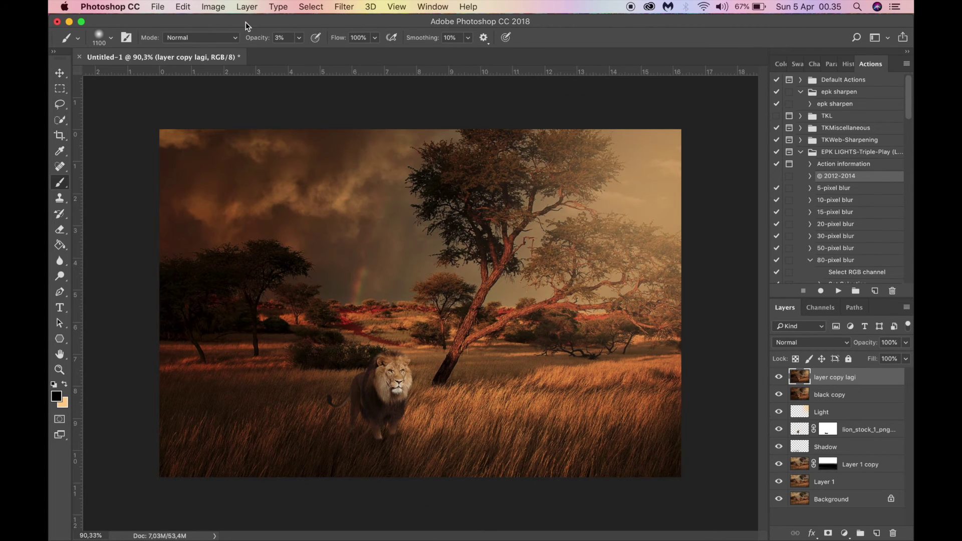
left_click(213, 7)
mouse_move(231, 40)
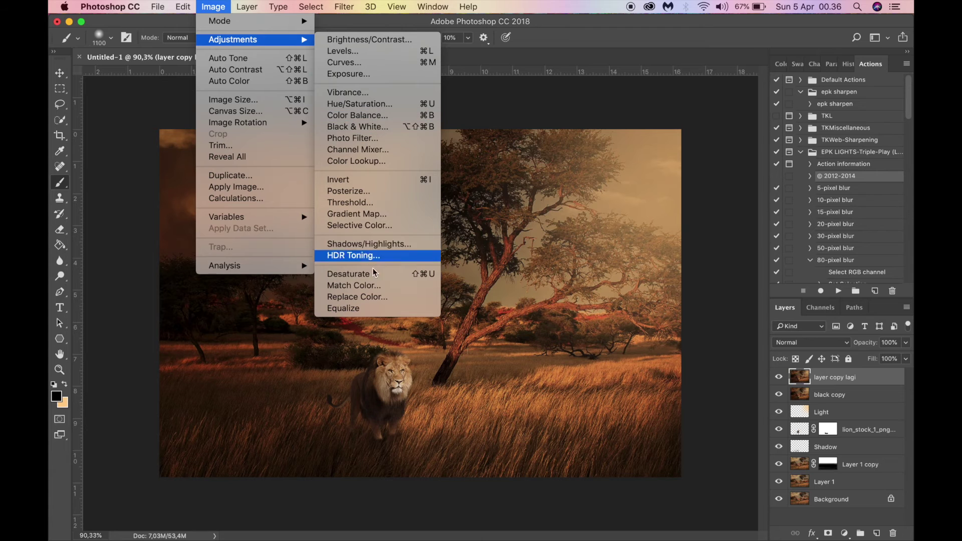
left_click(382, 93)
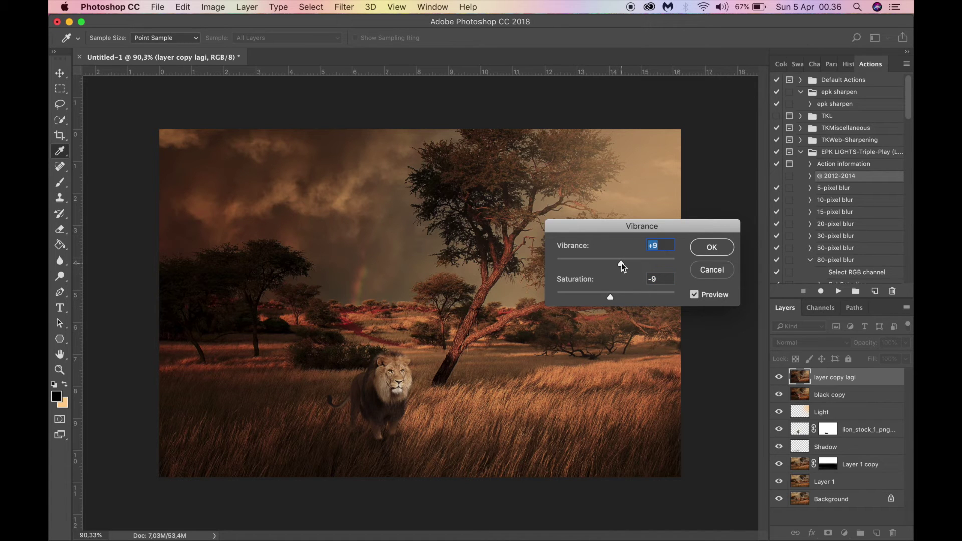
left_click_drag(611, 299, 606, 299)
left_click_drag(623, 263, 646, 270)
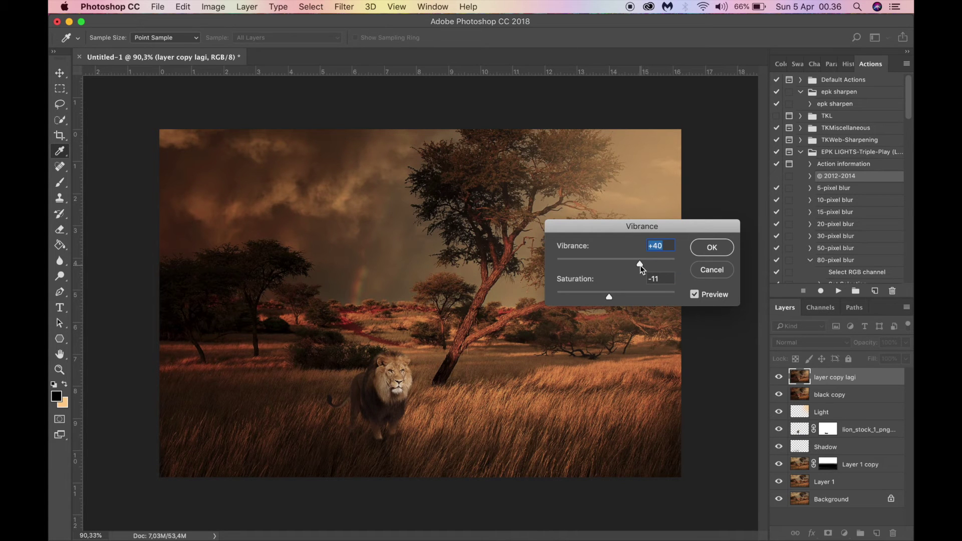
left_click_drag(610, 301, 609, 301)
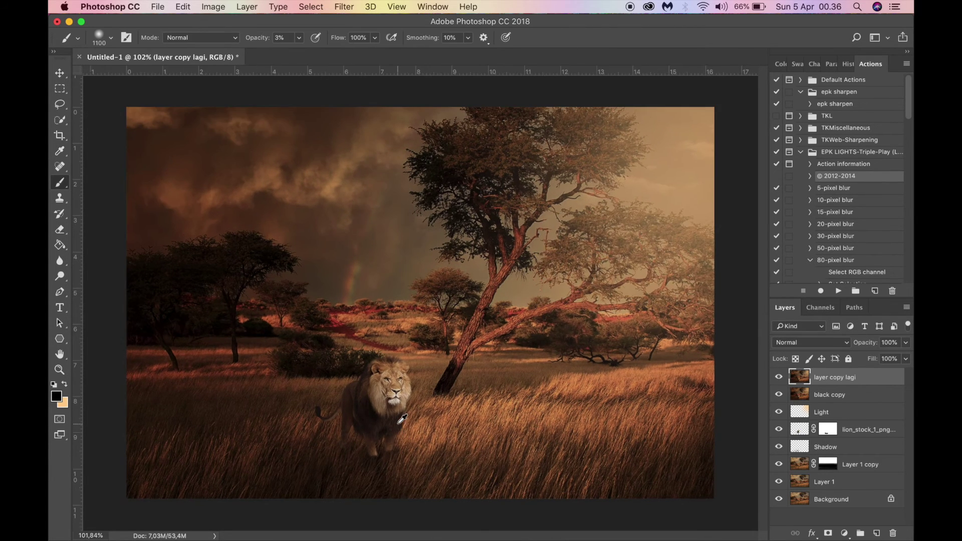
Step: Compare layer copy lagi hidden and shown, and set its opacity to 60%
left_click(779, 379)
left_click(778, 380)
left_click(778, 379)
left_click(778, 379)
left_click(906, 342)
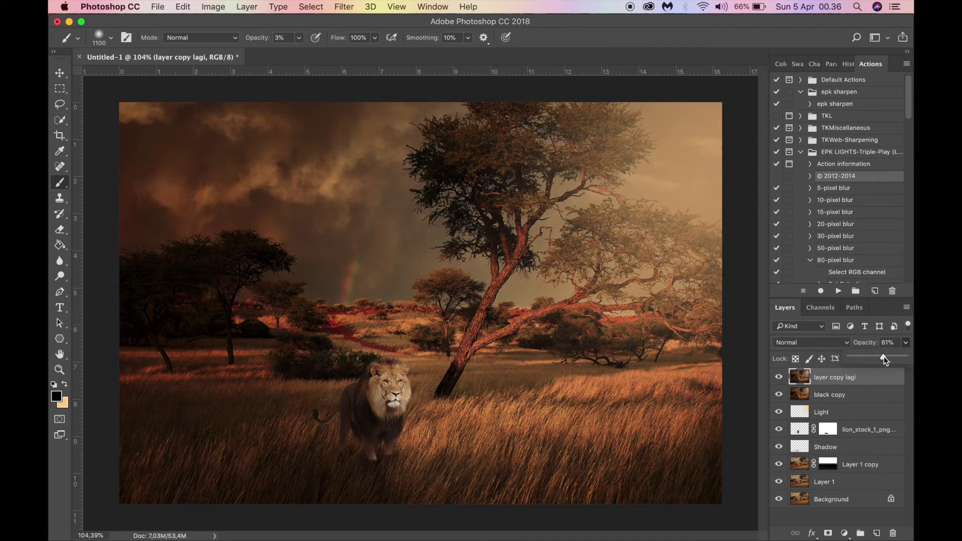
Step: Merge layer copy lagi with the black copy layer and duplicate the result
left_click(823, 401)
left_click(824, 402, "shift")
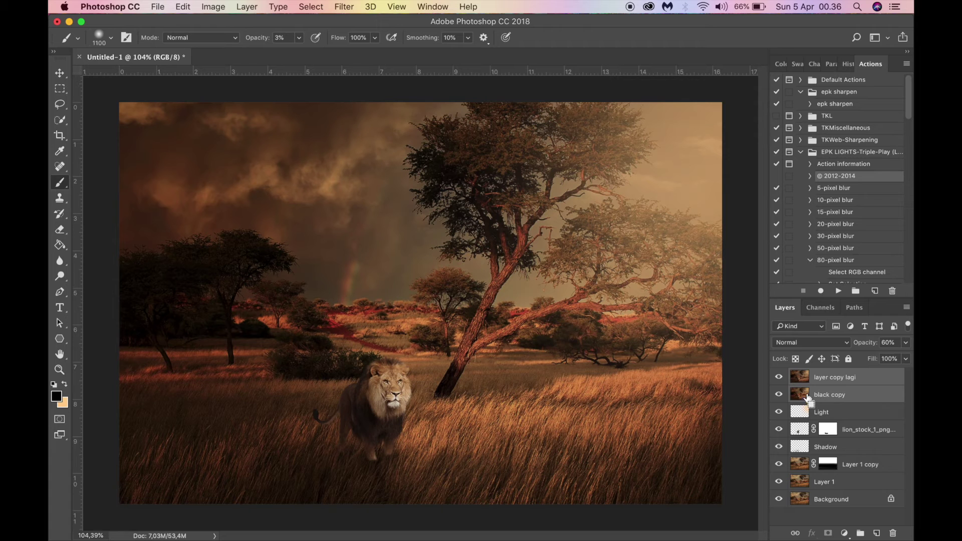
key("super+e")
key("super+j")
Step: Apply Brightness/Contrast to the new duplicate with brightness 11 and contrast 19, and compare before and after
left_click(204, 6)
mouse_move(267, 40)
left_click(346, 39)
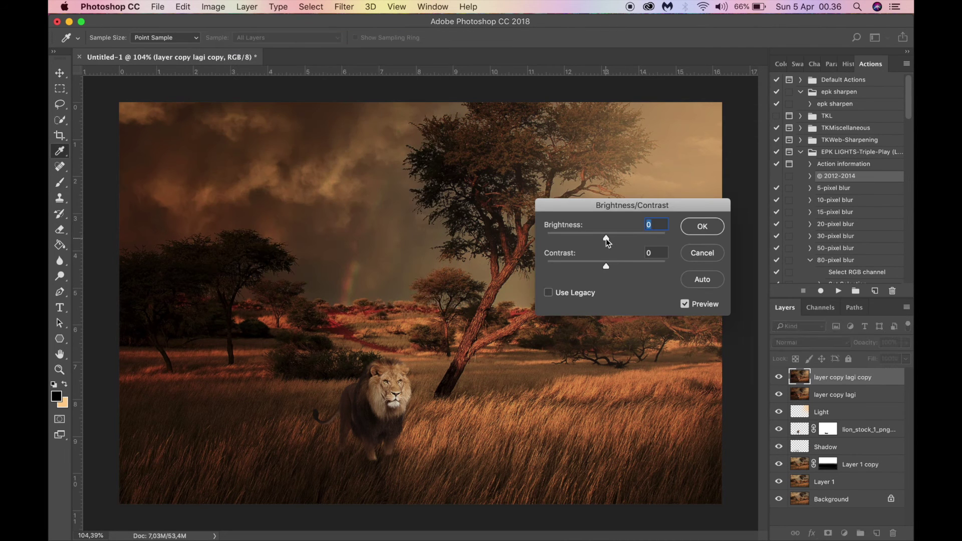
left_click_drag(606, 266, 609, 265)
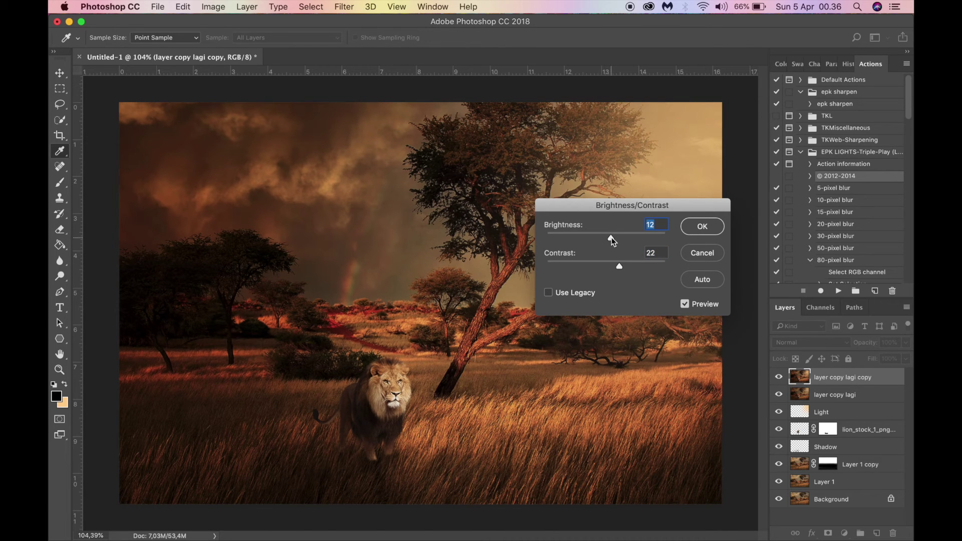
left_click_drag(620, 267, 611, 238)
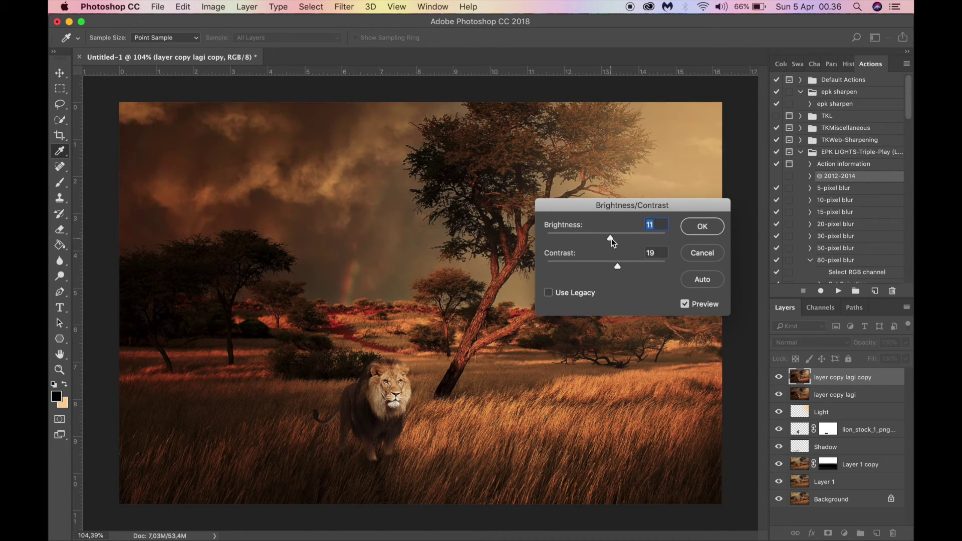
left_click(701, 226)
key("b")
left_click(780, 377)
left_click(780, 378)
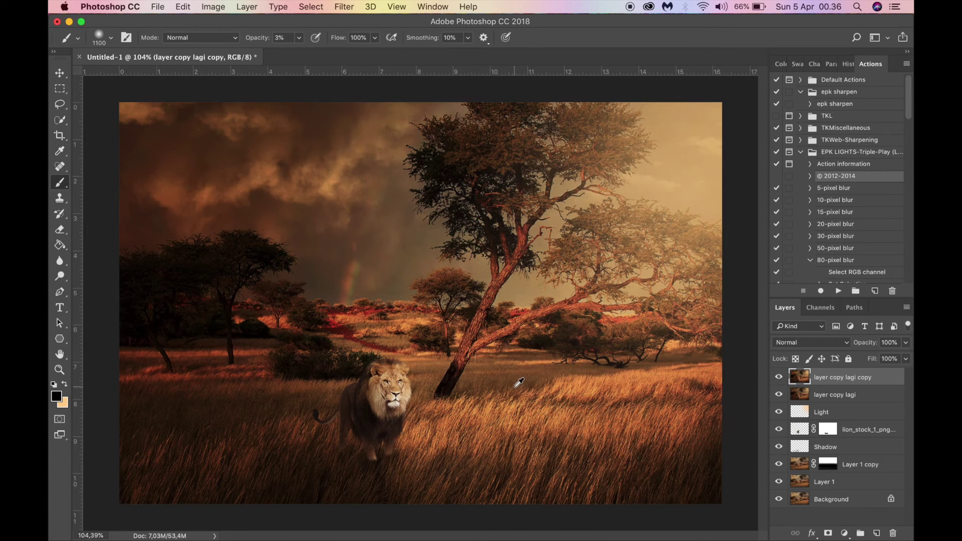
Step: Set the layer copy lagi copy layer's opacity to 50% and check its effect on the image
scroll(519, 383, "up", 1)
left_click(905, 344)
left_click(880, 357)
left_click_drag(881, 360, 877, 357)
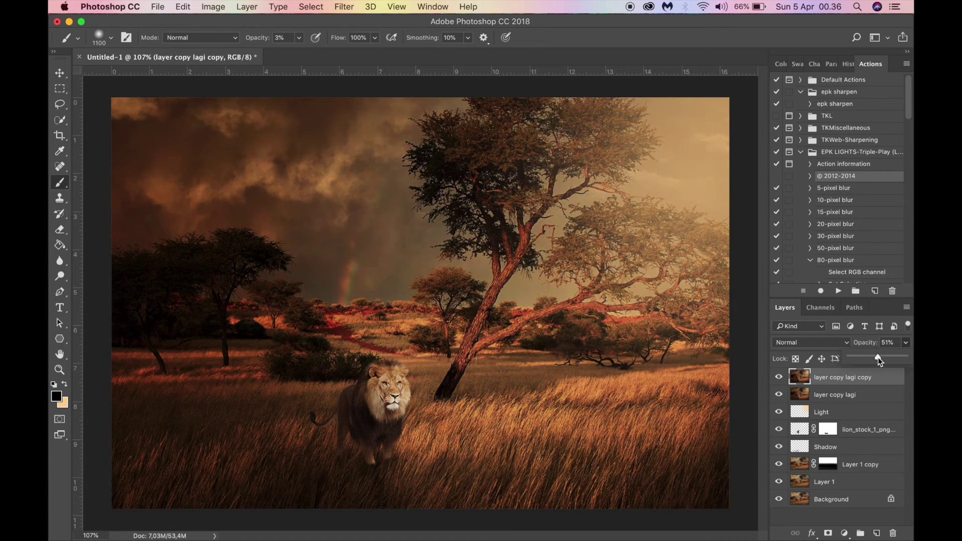
left_click(779, 378)
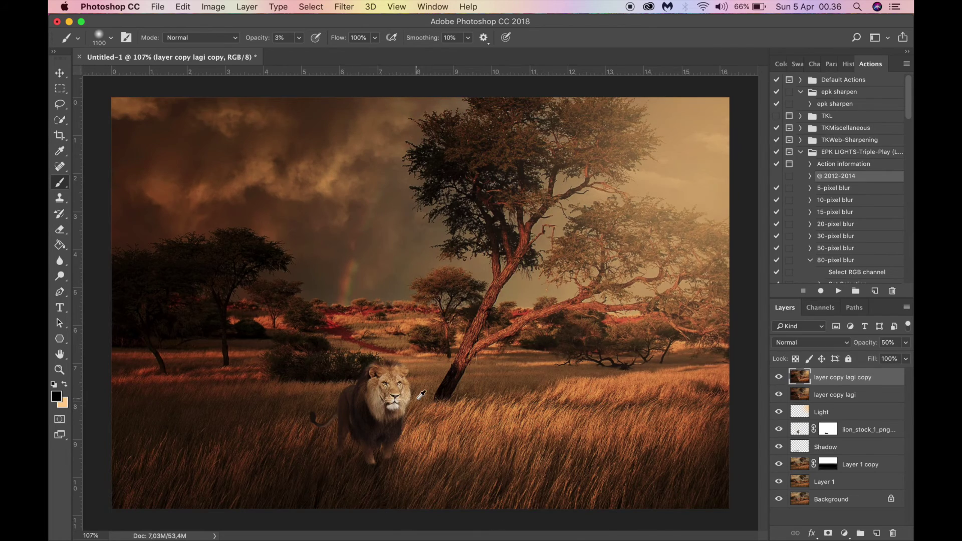
Step: Merge the layer copy lagi copy layer with layer copy lagi and duplicate the merged layer
scroll(420, 395, "up", 1)
left_click(777, 380)
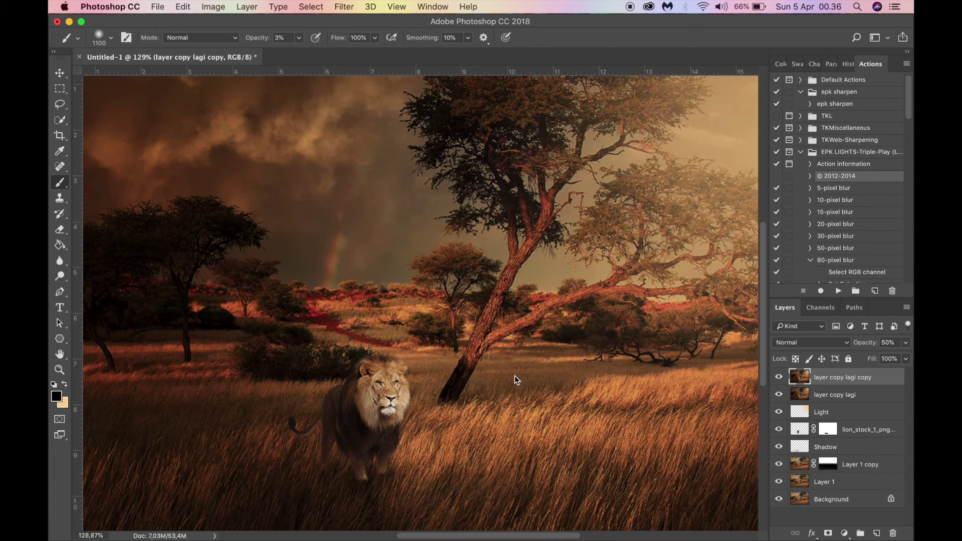
scroll(506, 381, "down", 3)
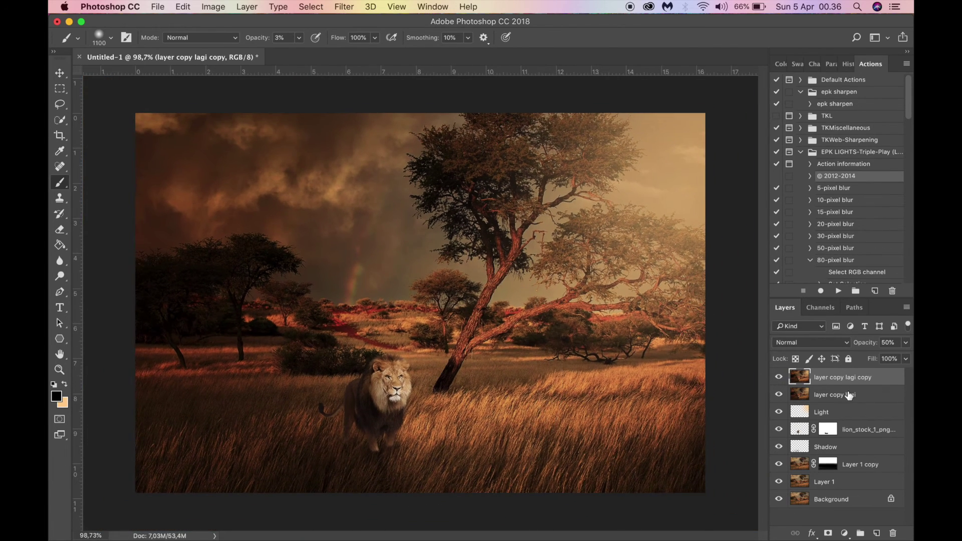
left_click(848, 396, "super")
key("super+e")
key("super+j")
Step: Lasso a patch of grass beside the lion's feet and copy it to a new layer
scroll(440, 463, "up", 3)
scroll(444, 457, "down", 2)
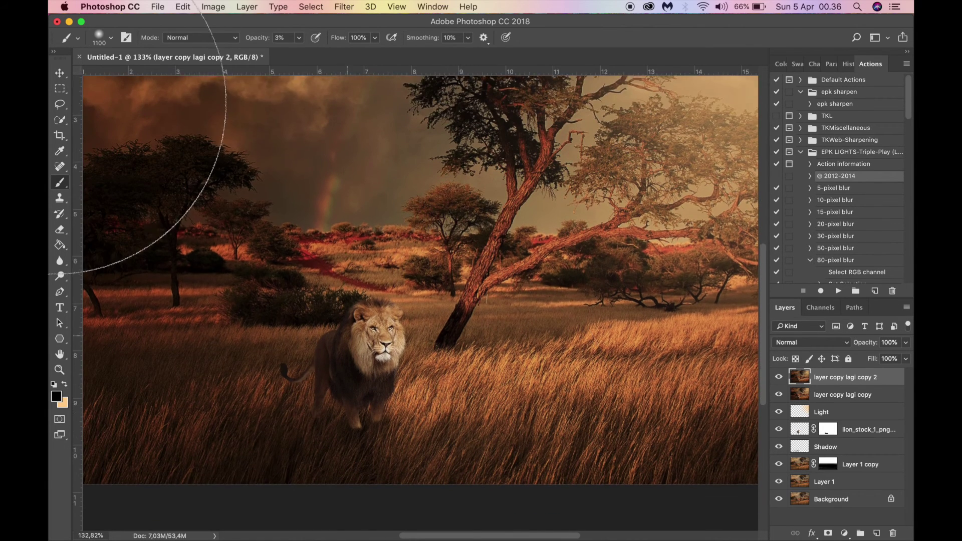
left_click(60, 104)
mouse_move(436, 373)
left_mouse_down()
mouse_move(416, 415)
mouse_move(458, 426)
mouse_move(511, 400)
mouse_move(516, 375)
left_mouse_up()
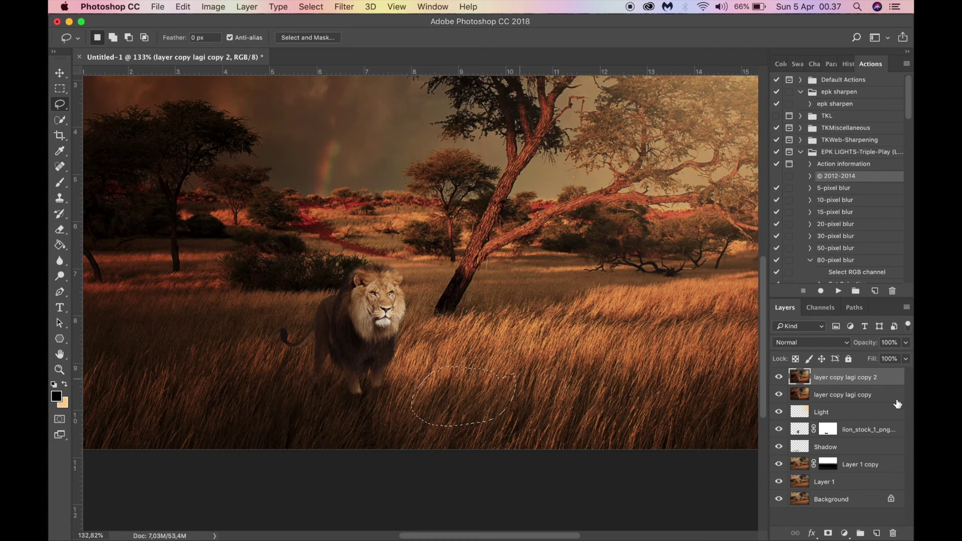
key("super+j")
scroll(503, 387, "up", 1)
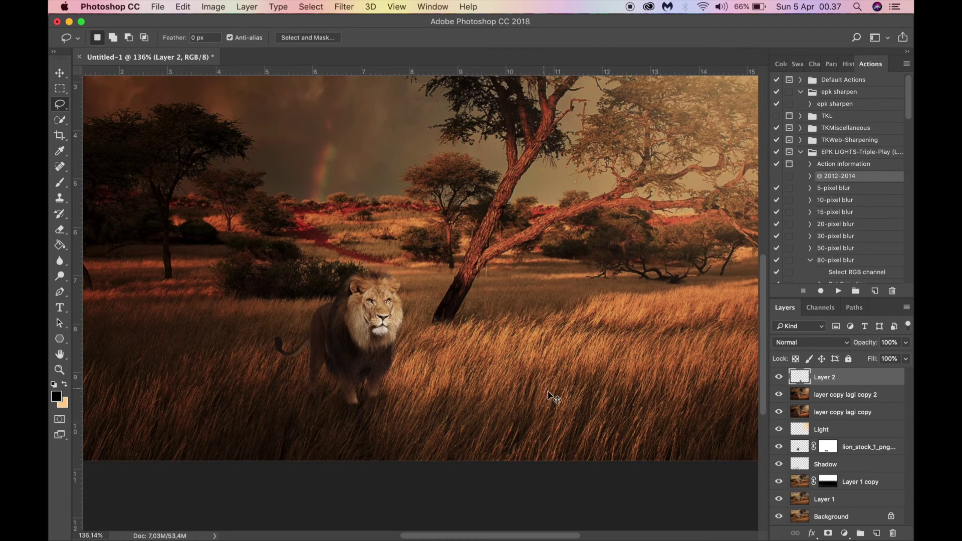
Step: Move the copied grass patch over the lion's feet with Free Transform
key("super+t")
left_click_drag(497, 398, 371, 416)
key("Return")
scroll(371, 399, "up", 4)
key("v")
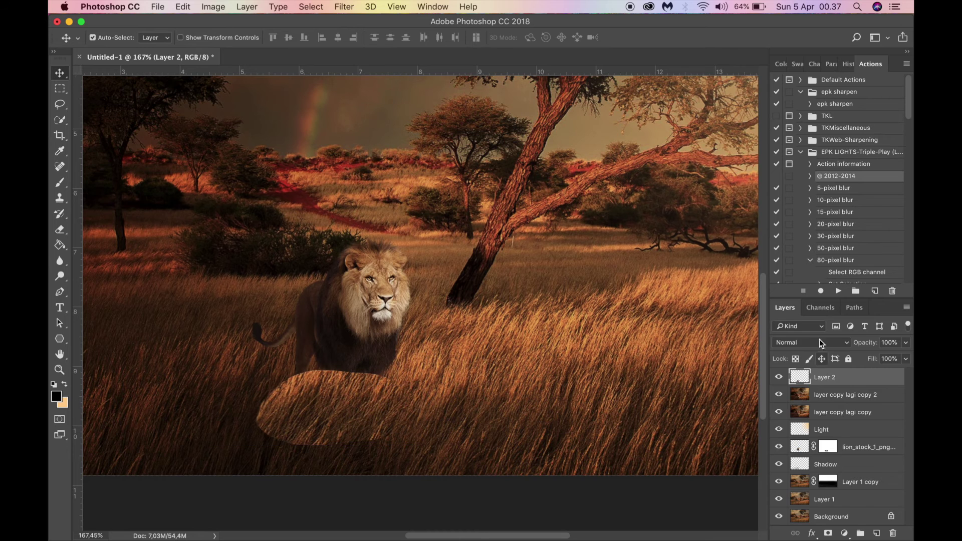
Step: Try the Multiply, Screen and Overlay blend modes on the grass patch, settling on Screen
left_click(821, 342)
left_click(812, 370)
left_click(812, 344)
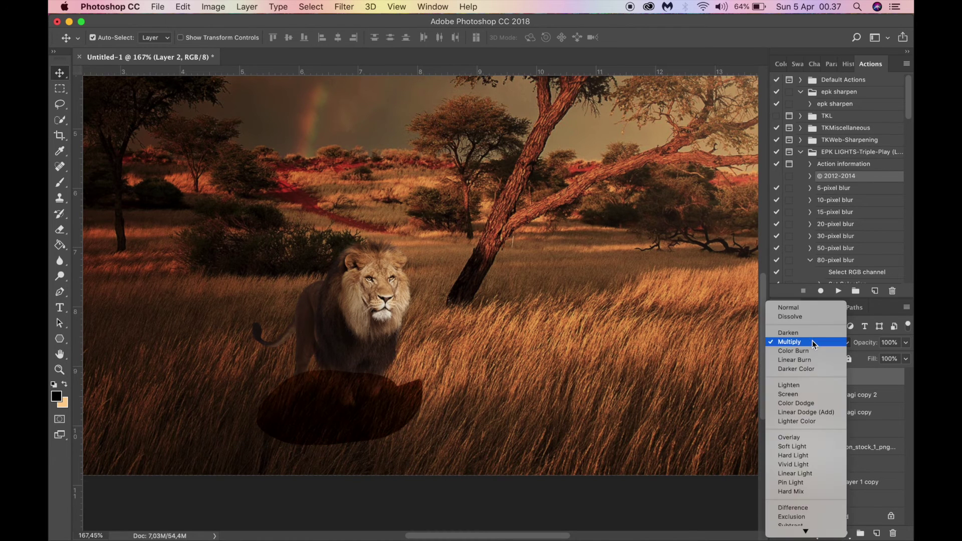
left_click(796, 394)
left_click(812, 344)
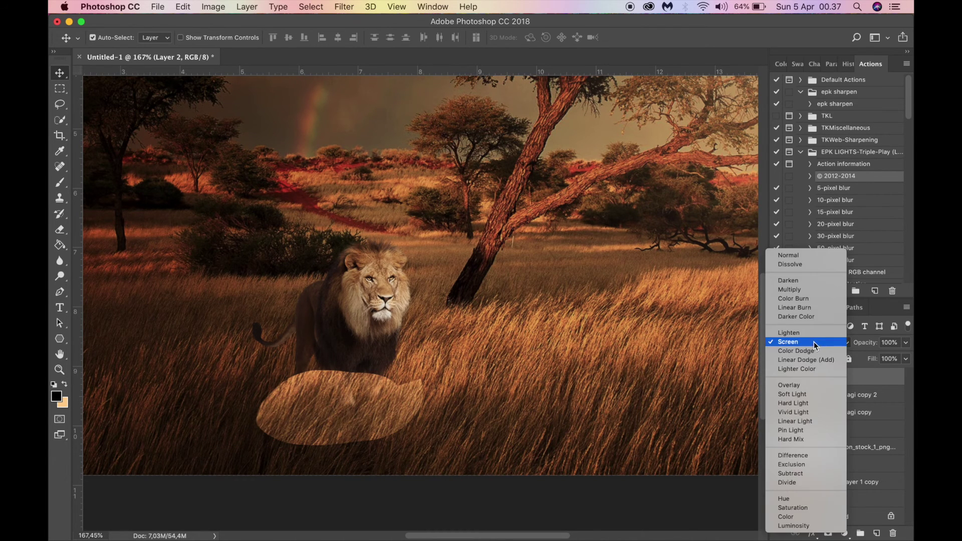
left_click(807, 386)
scroll(490, 403, "up", 4)
left_click(798, 344)
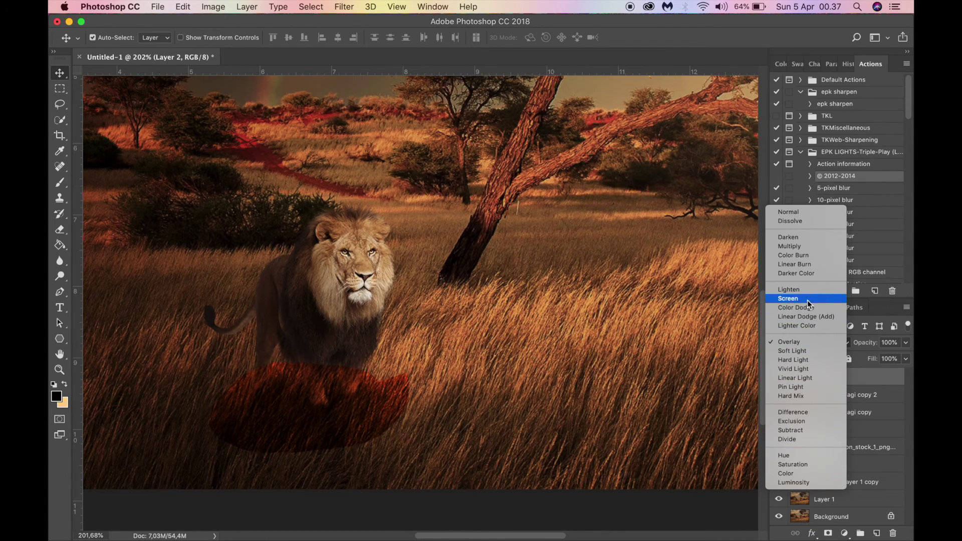
left_click(789, 299)
scroll(307, 427, "up", 3)
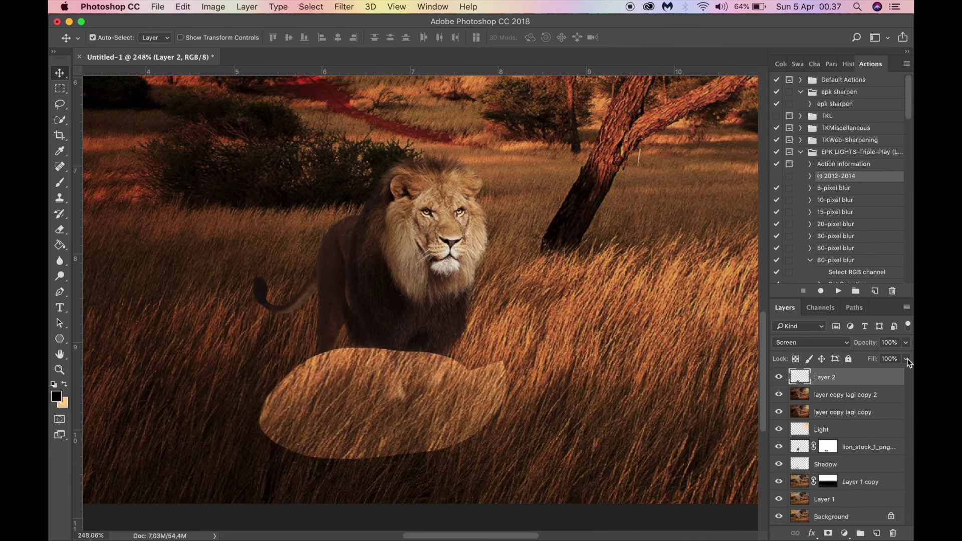
Step: Lower Layer 2's opacity to 59% and scale the grass patch down slightly over the lion's paws
left_click_drag(894, 359, 891, 358)
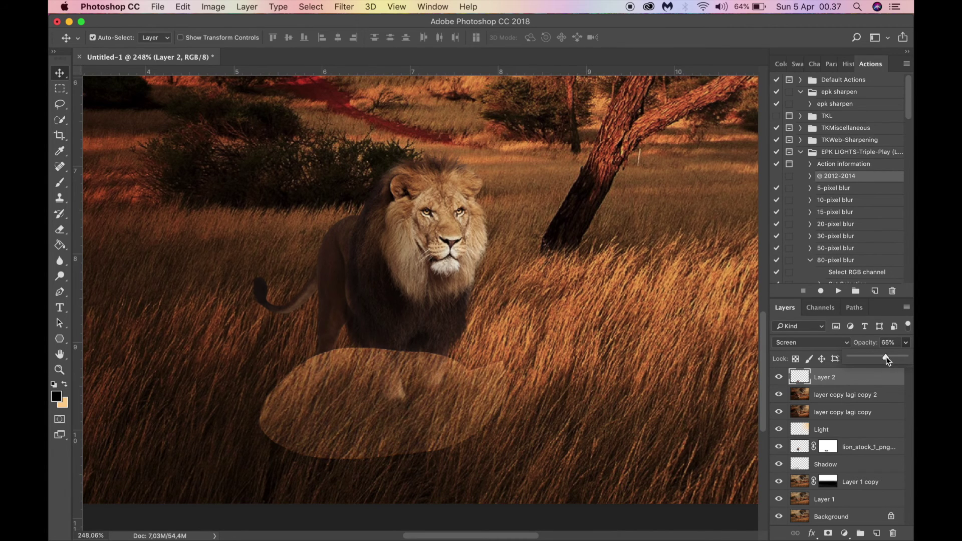
scroll(530, 412, "up", 3)
key("super+t")
mouse_move(349, 470)
left_mouse_down()
mouse_move(349, 453)
mouse_move(345, 475)
left_mouse_up()
left_click_drag(507, 472, 470, 464)
left_click_drag(383, 419, 392, 401)
key("Return")
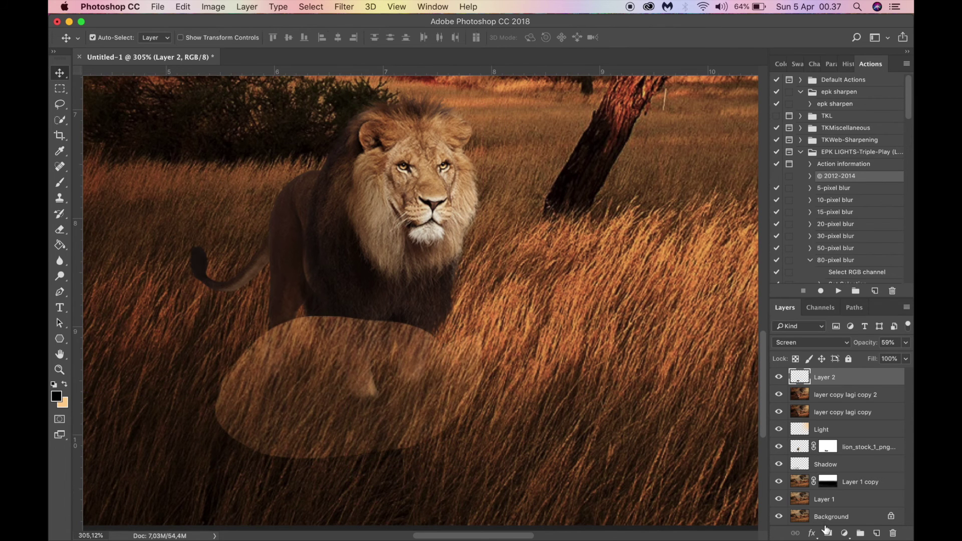
Step: Add a black mask to Layer 2 to hide the whole grass patch, and switch to the Brush tool
left_click(827, 534, "alt")
key("b")
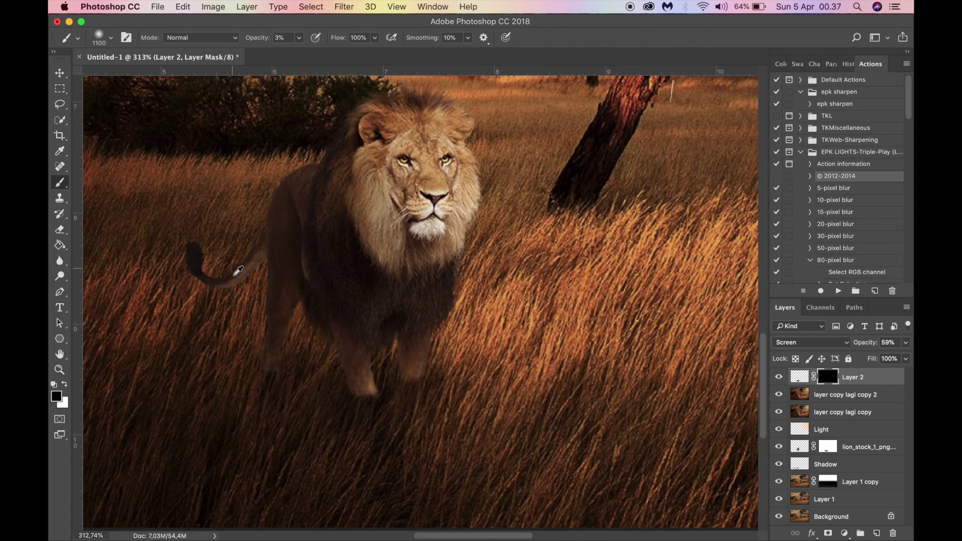
scroll(239, 271, "up", 1)
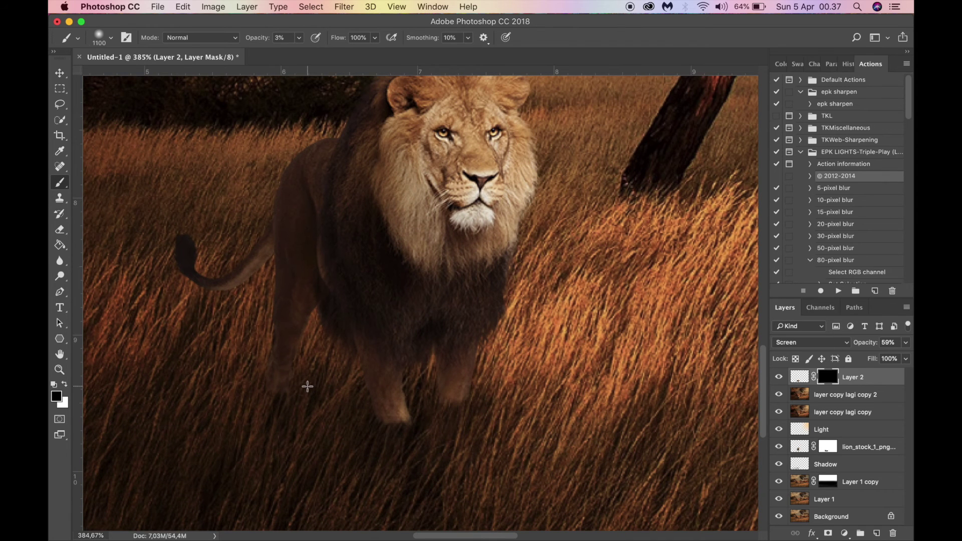
Step: Paint white on Layer 2's mask over the lion's paws with a 35 px brush at 80% opacity to reveal grass
key("bracketleft")
key("bracketleft")
key("bracketleft")
key("bracketleft")
key("bracketleft")
key("bracketleft")
key("bracketleft")
key("bracketleft")
key("bracketleft")
key("bracketleft")
key("bracketleft")
key("bracketleft")
key("bracketleft")
key("bracketleft")
key("bracketleft")
key("bracketleft")
key("bracketleft")
key("bracketleft")
key("bracketleft")
left_click(298, 38)
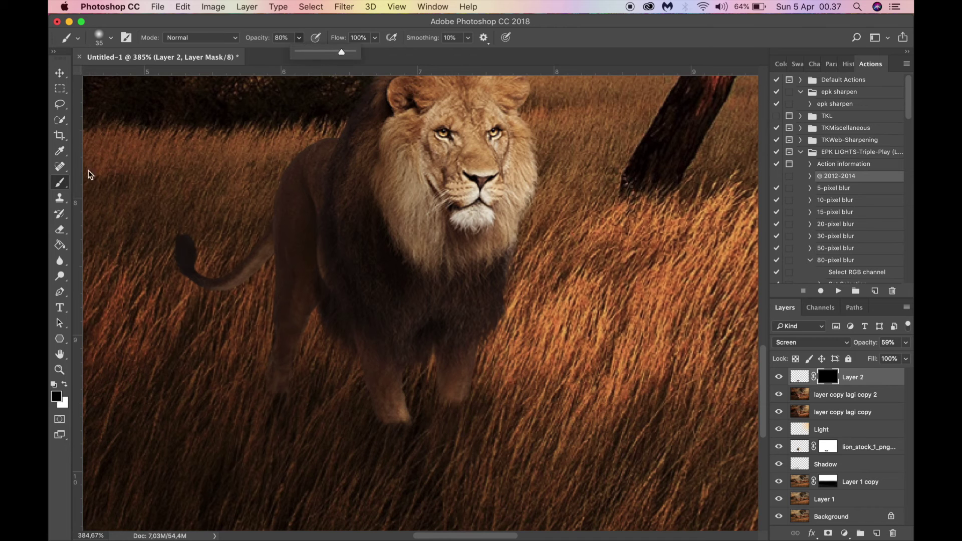
scroll(271, 405, "up", 1)
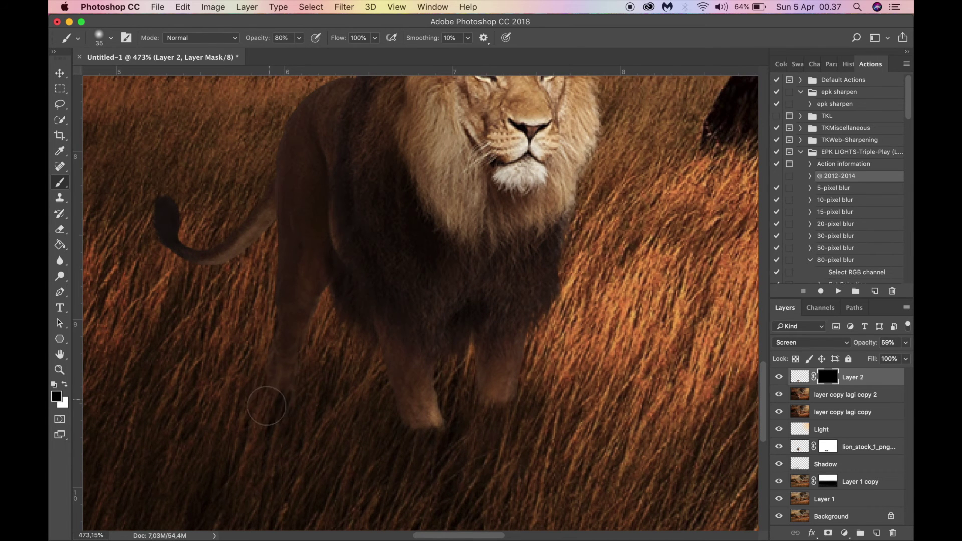
scroll(420, 429, "up", 1)
key("x")
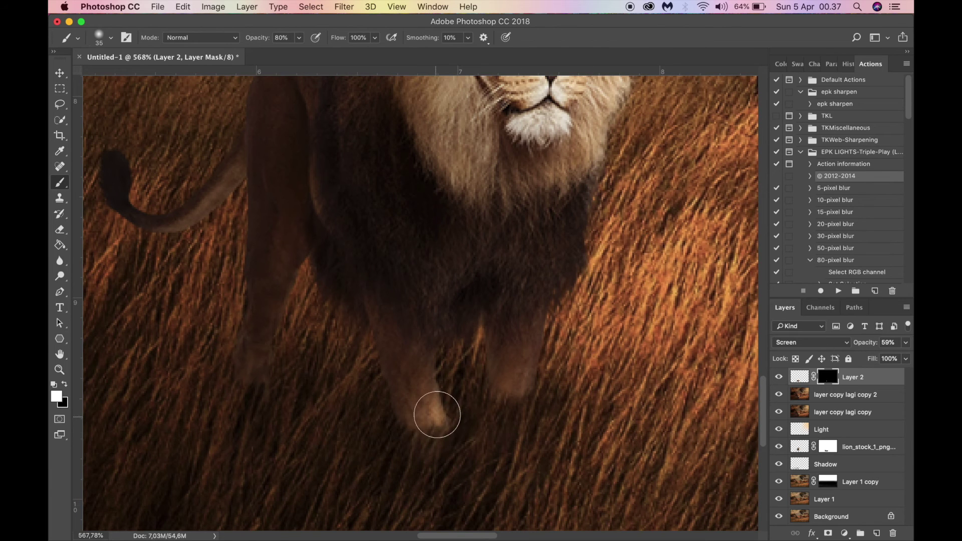
left_click_drag(437, 415, 427, 431)
left_click_drag(497, 396, 533, 400)
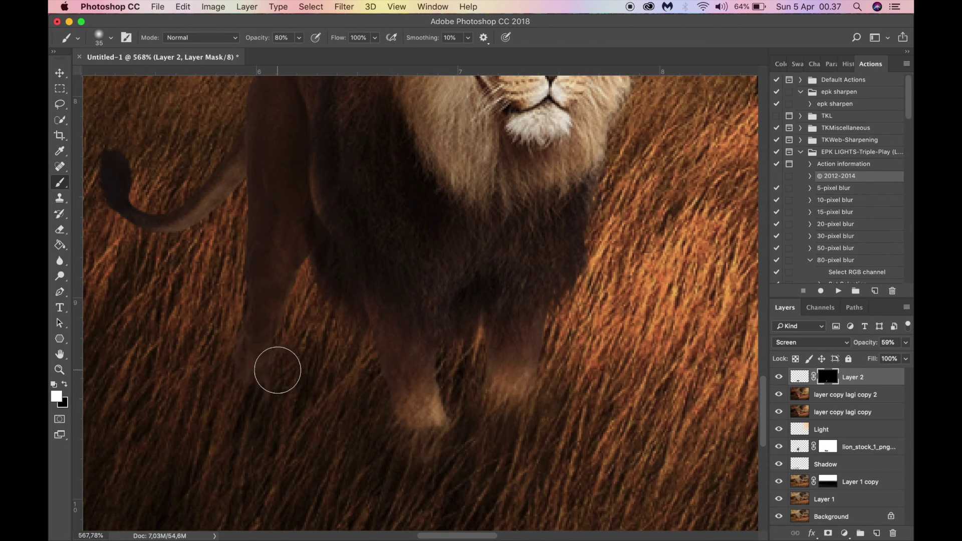
left_click_drag(275, 370, 234, 395)
Step: Change Layer 2's blend mode to Normal and its opacity to 71%, checking the paws against the whole scene
left_click(804, 342)
left_click(806, 254)
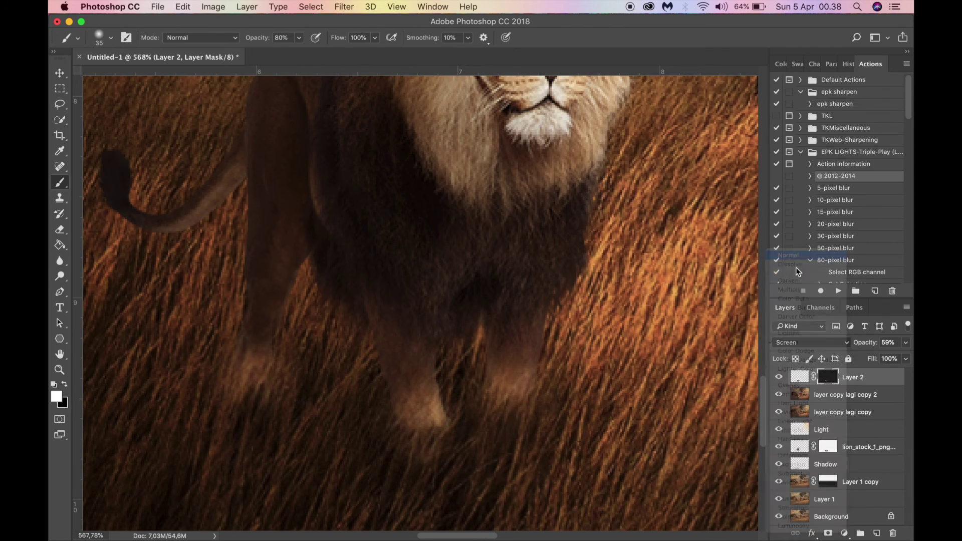
scroll(419, 433, "up", 1)
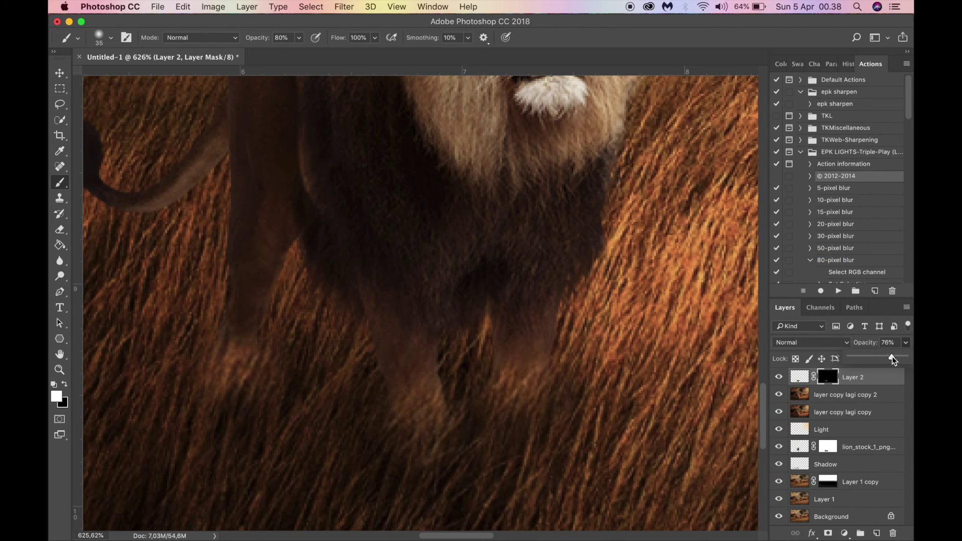
scroll(599, 380, "down", 8)
scroll(536, 430, "up", 5)
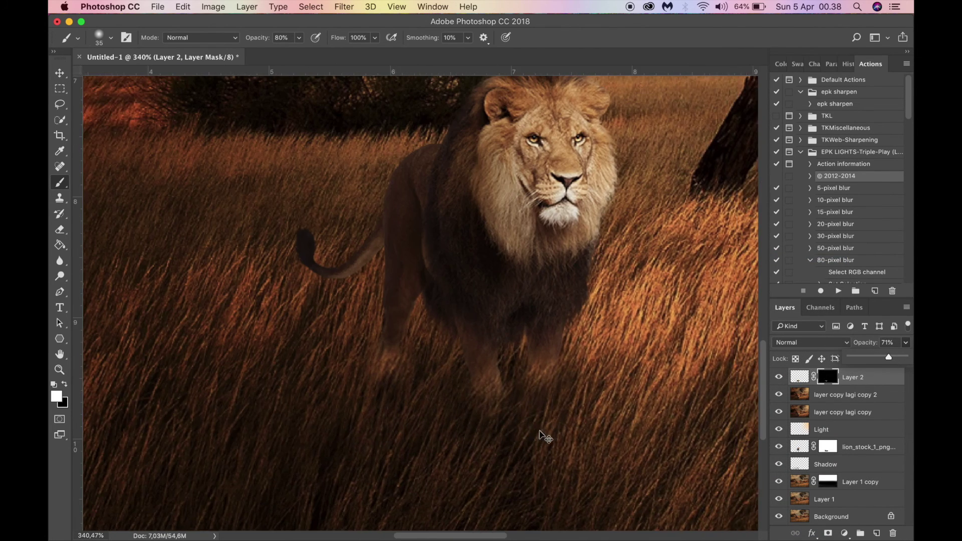
scroll(440, 416, "down", 8)
Step: Paint white on Layer 2's mask below the lion's legs with a 60 px brush at 39% opacity
left_click(299, 37)
left_click_drag(301, 52, 280, 53)
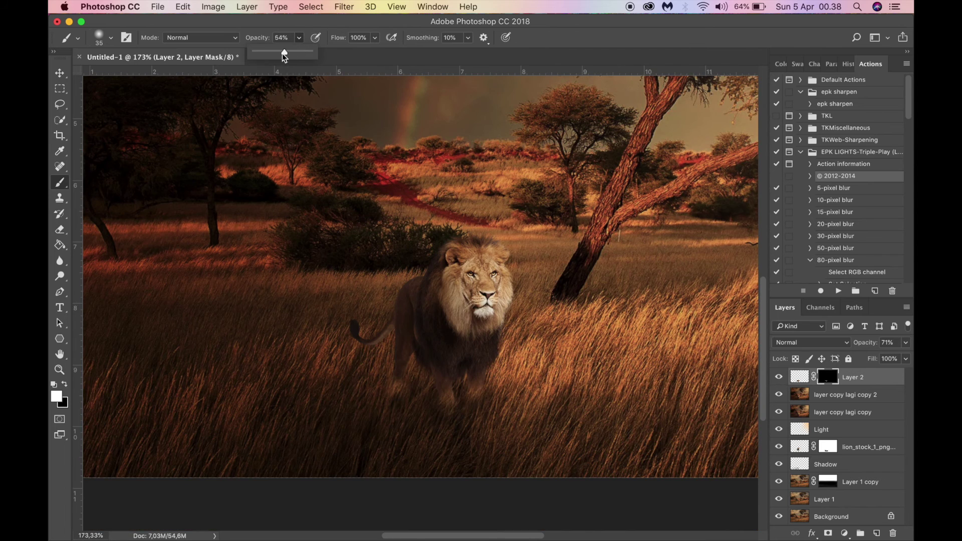
scroll(469, 386, "up", 2)
key("bracketright")
key("bracketright")
key("bracketright")
key("bracketright")
mouse_move(410, 429)
left_mouse_down()
mouse_move(379, 408)
mouse_move(340, 454)
left_mouse_up()
scroll(421, 439, "up", 3)
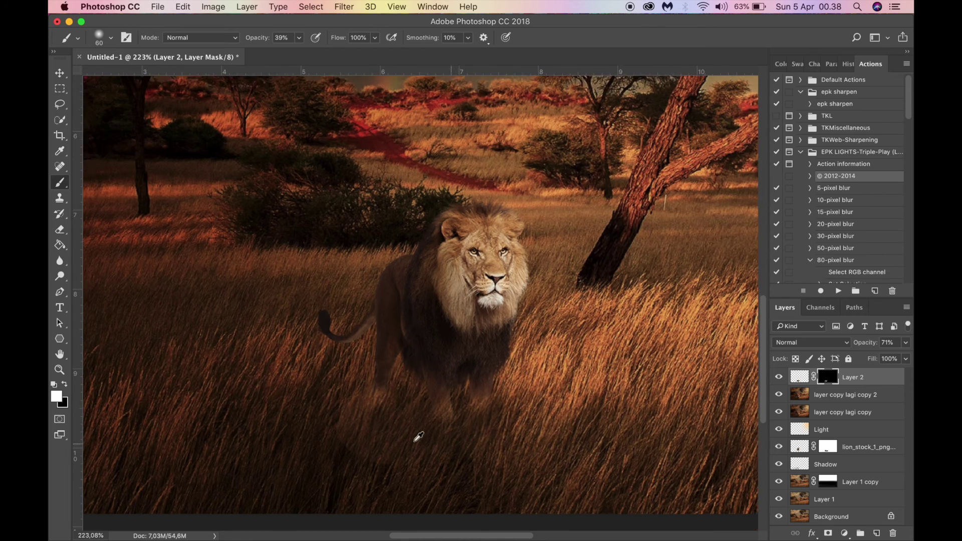
Step: Touch up Layer 2's mask around the lion's hind leg, alternating black and white, to blend the grass edges
key("x")
key("x")
key("x")
key("x")
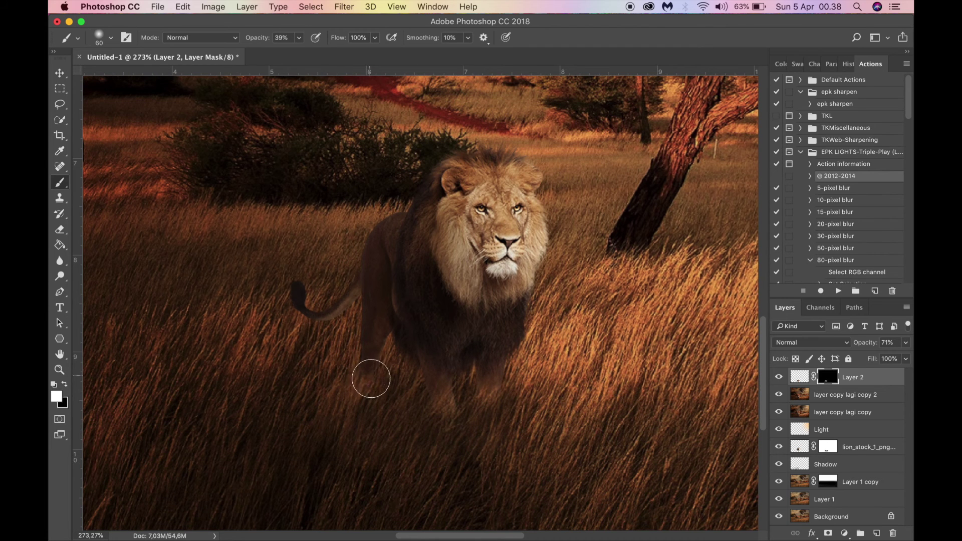
key("x")
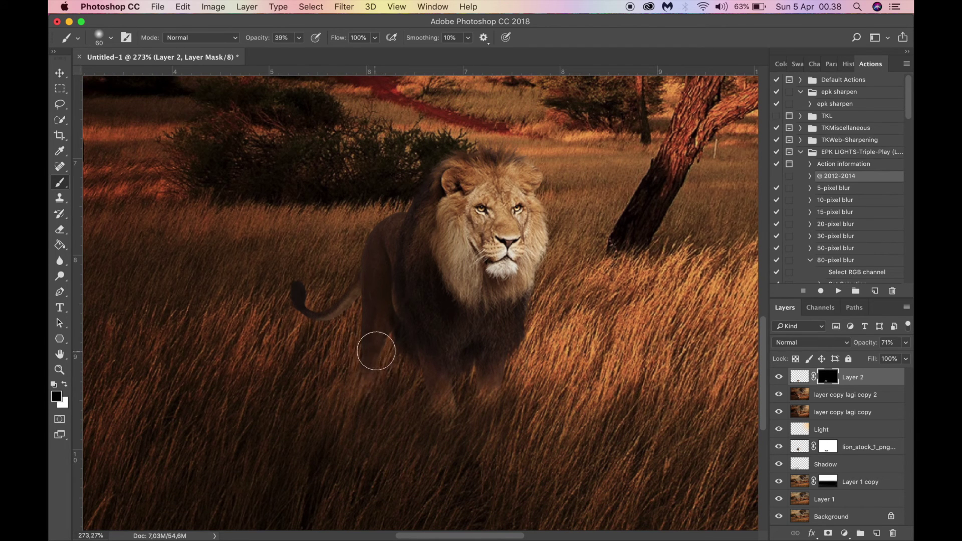
key("x")
key("x")
left_click_drag(323, 384, 315, 424)
Step: Raise Layer 2's opacity to 100% and darken its grass with a Curves point at input 144, output 109
left_click(904, 343)
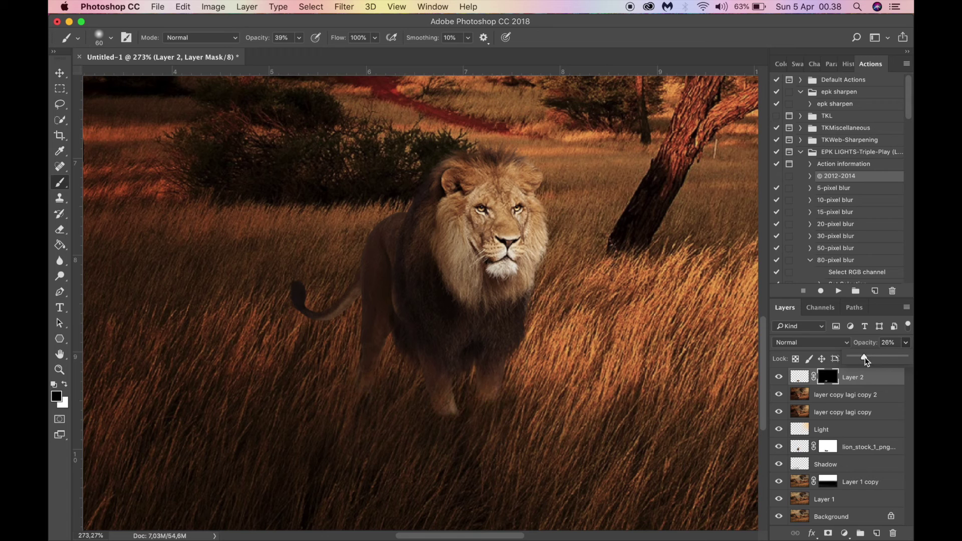
left_click_drag(906, 359, 910, 359)
left_click(608, 403)
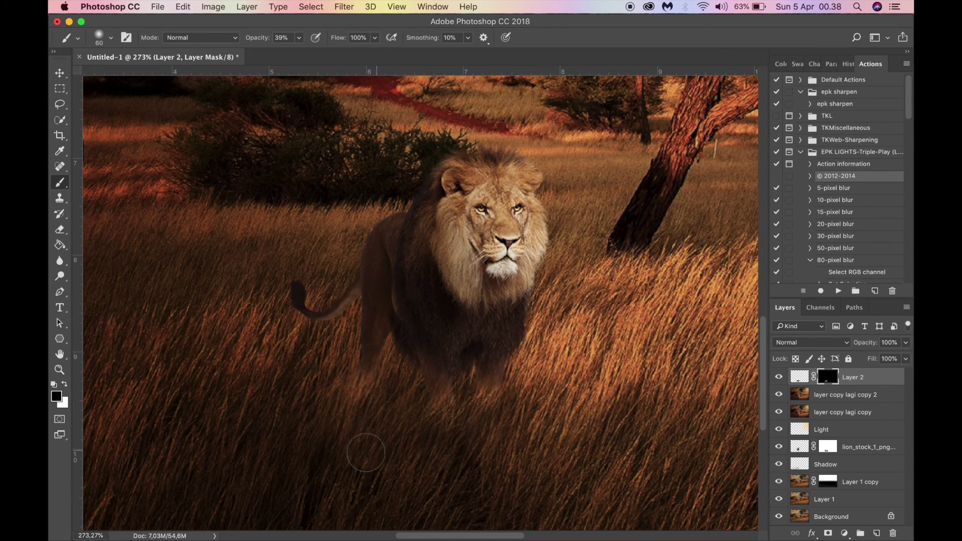
scroll(435, 425, "up", 2)
left_click(799, 380)
left_click(213, 7)
mouse_move(236, 39)
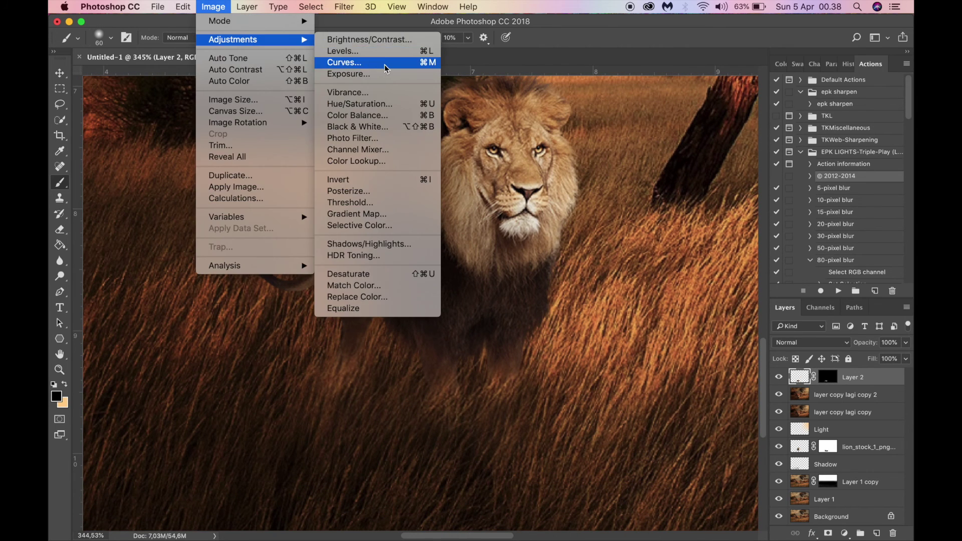
left_click(385, 62)
left_click_drag(635, 310, 645, 318)
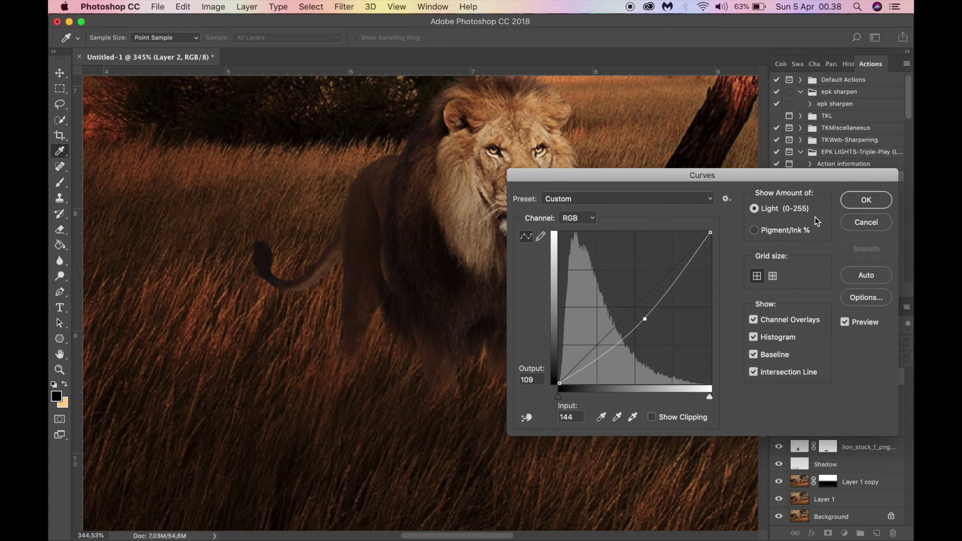
left_click(851, 205)
Step: Refine Layer 2's mask around the lion's paws with a 40 px brush
scroll(384, 480, "down", 3)
scroll(372, 468, "up", 5)
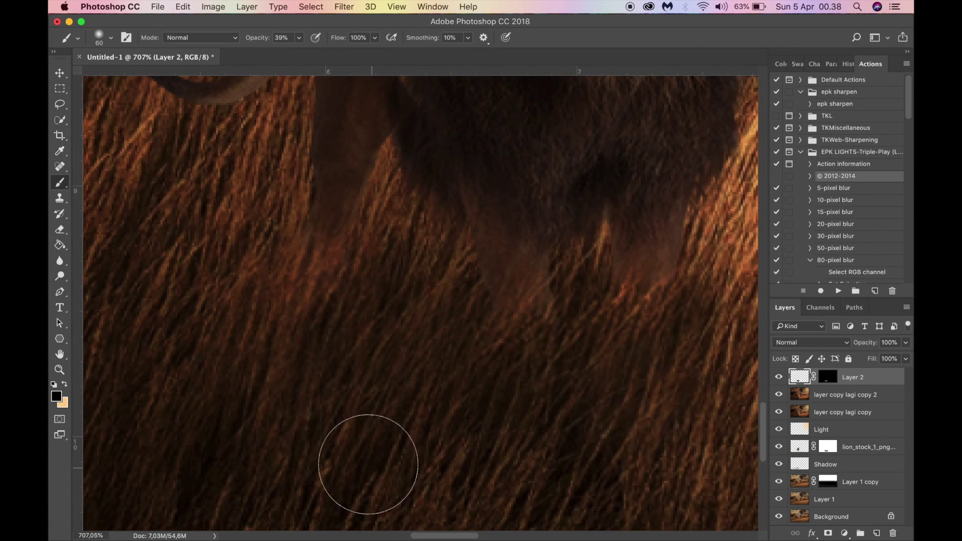
scroll(331, 379, "down", 2)
key("[")
key("[")
left_click(830, 375)
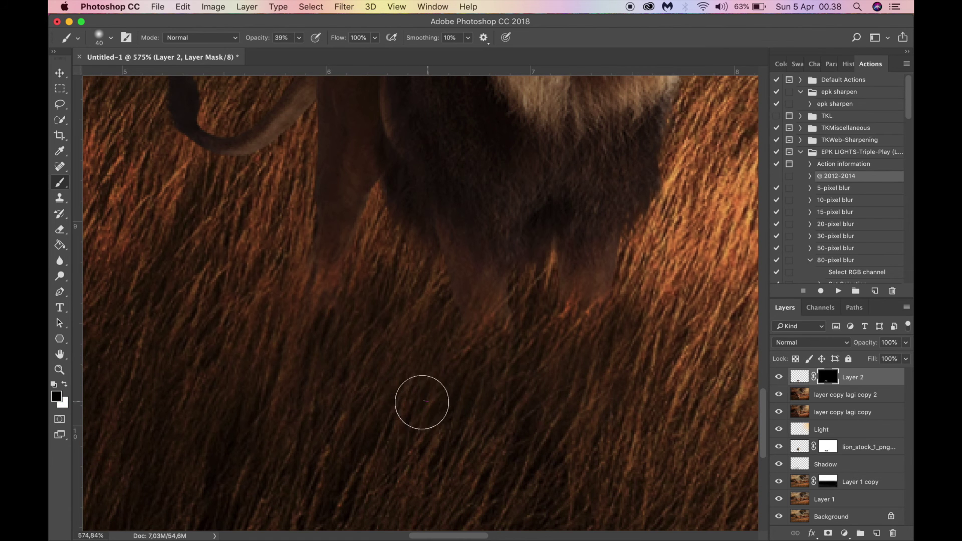
key("x")
key("x")
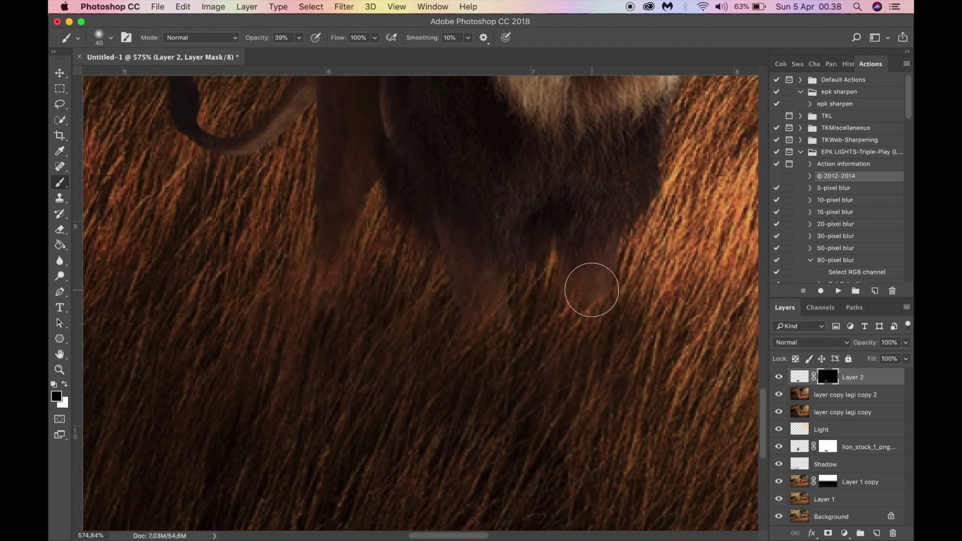
Step: Try lowering Layer 2's opacity to 88%
scroll(451, 401, "down", 5)
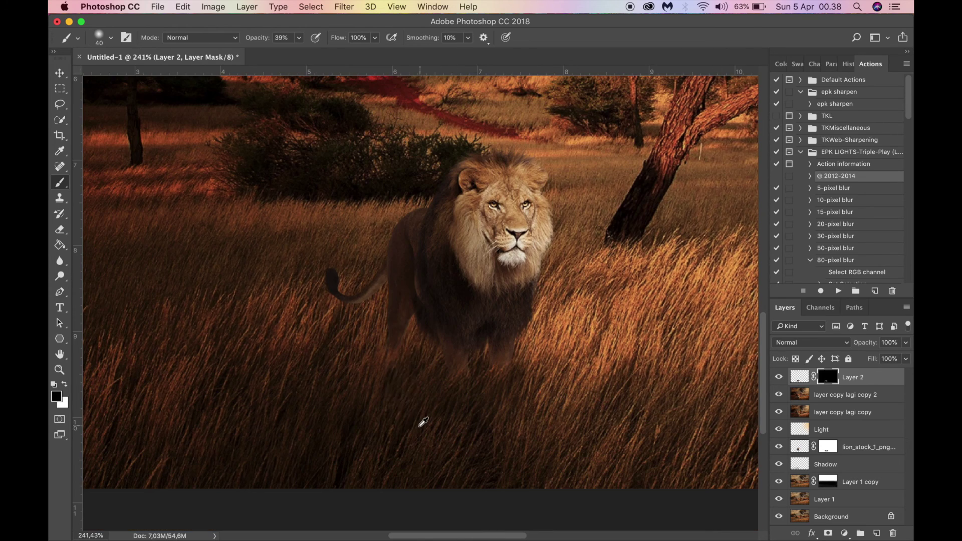
scroll(455, 445, "down", 5)
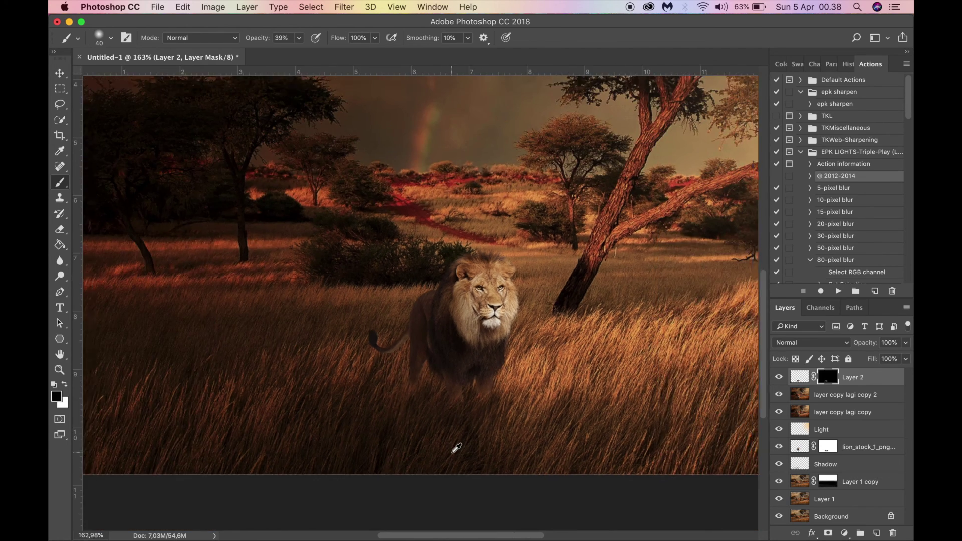
left_click(905, 342)
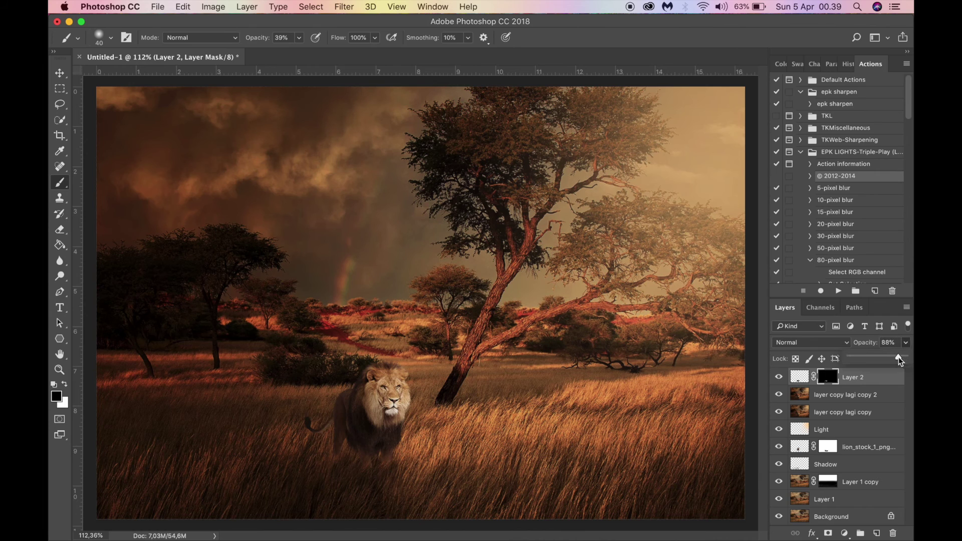
scroll(272, 476, "up", 3)
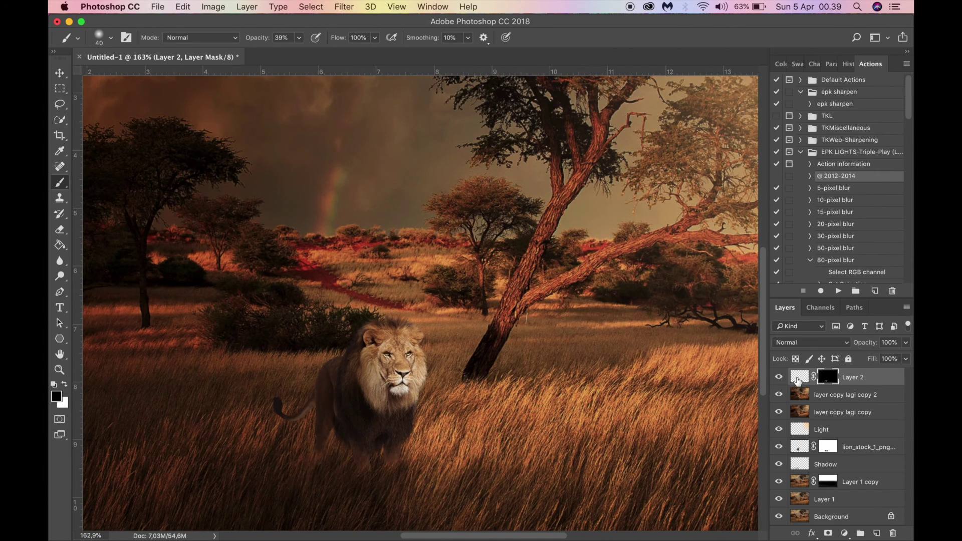
Step: Darken Layer 2's grass image with a Curves point at input 139, output 110
left_click(213, 6)
mouse_move(247, 40)
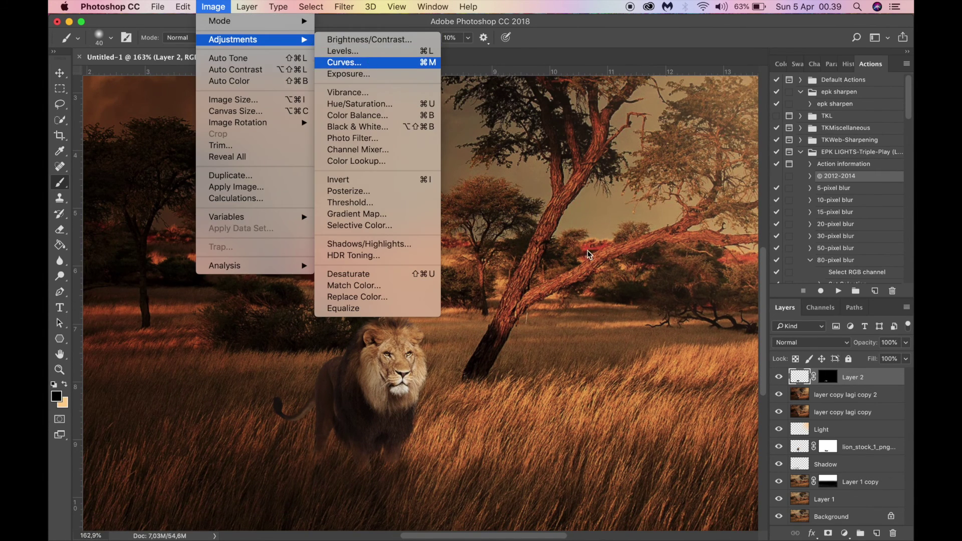
left_click(345, 62)
mouse_move(639, 308)
left_mouse_down()
mouse_move(649, 324)
mouse_move(641, 318)
left_mouse_up()
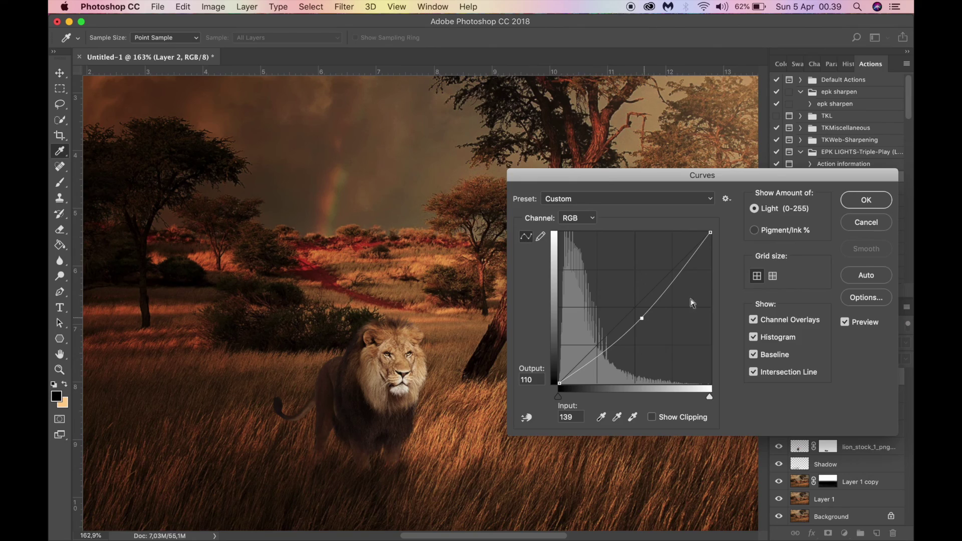
left_click(867, 203)
scroll(312, 505, "up", 8)
scroll(318, 501, "down", 8)
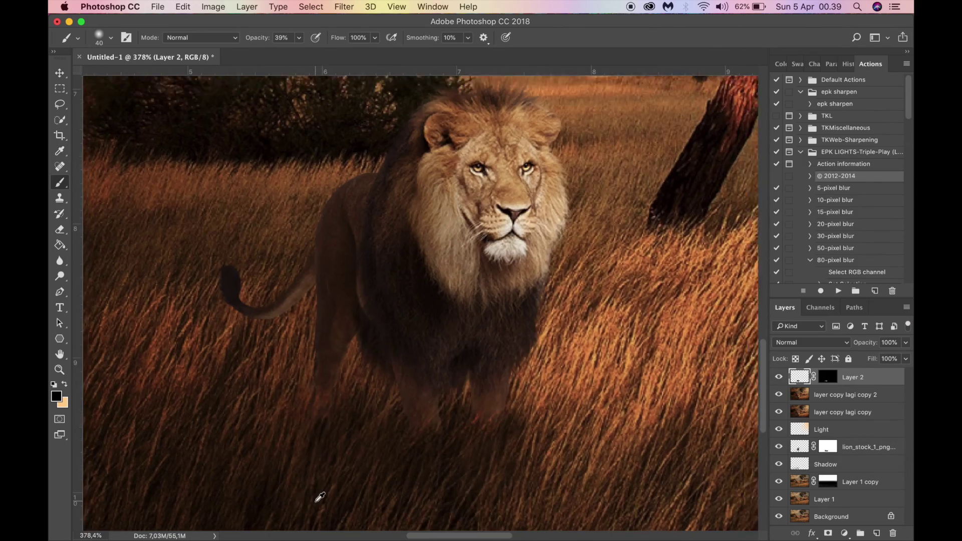
scroll(321, 497, "down", 4)
scroll(496, 355, "up", 2)
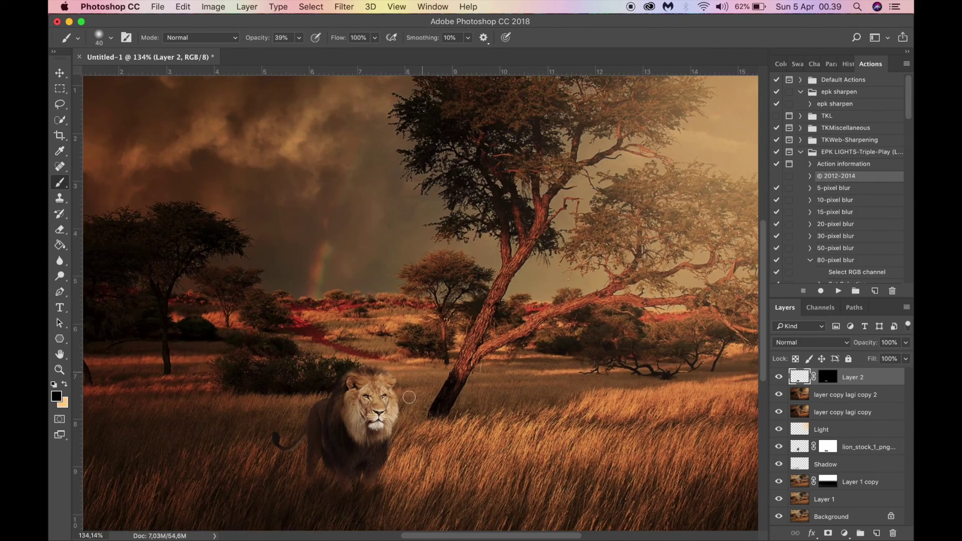
Step: Fine-tune the tones of Layer 2's grass with another slight Curves adjustment near the midtones
scroll(328, 440, "up", 2)
left_click(214, 6)
mouse_move(279, 37)
left_click(354, 62)
left_click_drag(636, 306, 632, 303)
left_click(880, 203)
scroll(298, 466, "down", 5)
scroll(441, 442, "up", 4)
scroll(397, 447, "up", 1)
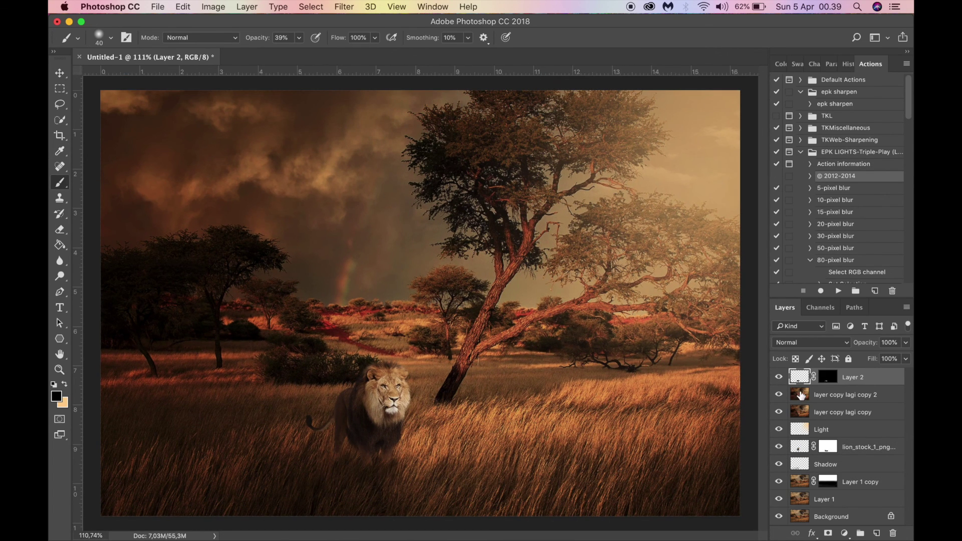
Step: Merge Layer 2 with layer copy lagi copy 2 and add a new layer named shadow above it
left_click(800, 395)
left_click(812, 375, "shift")
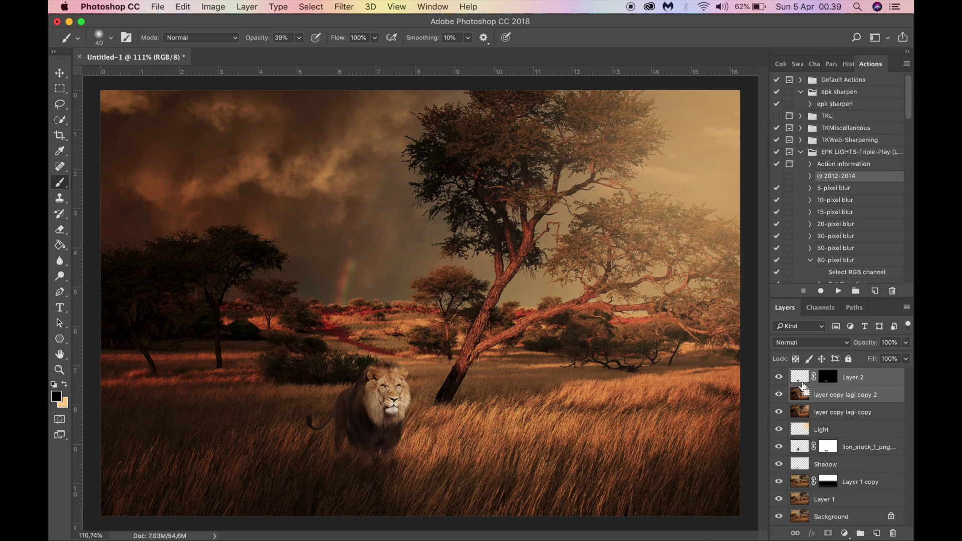
key("super+e")
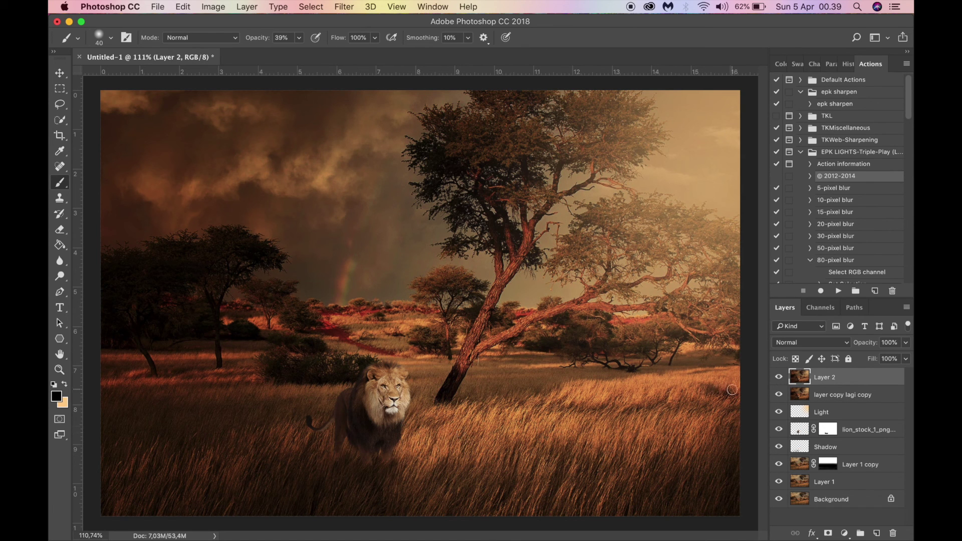
left_click(878, 534)
double_click(821, 377)
key("Return")
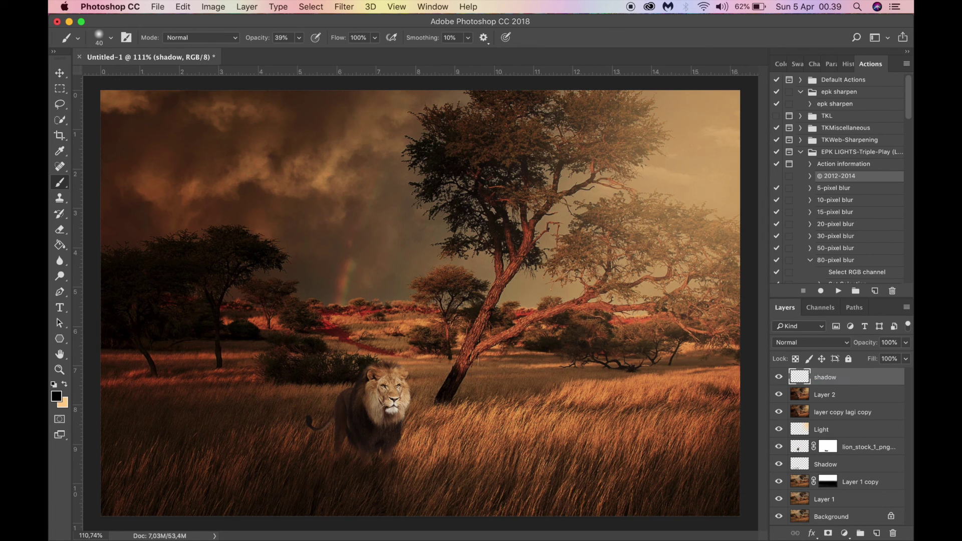
Step: Paint a soft black shadow around the lion's paws on the shadow layer with a 150 px brush at 15% opacity
right_click(66, 183)
left_click(111, 180)
left_click_drag(288, 52, 285, 52)
scroll(349, 449, "down", 1)
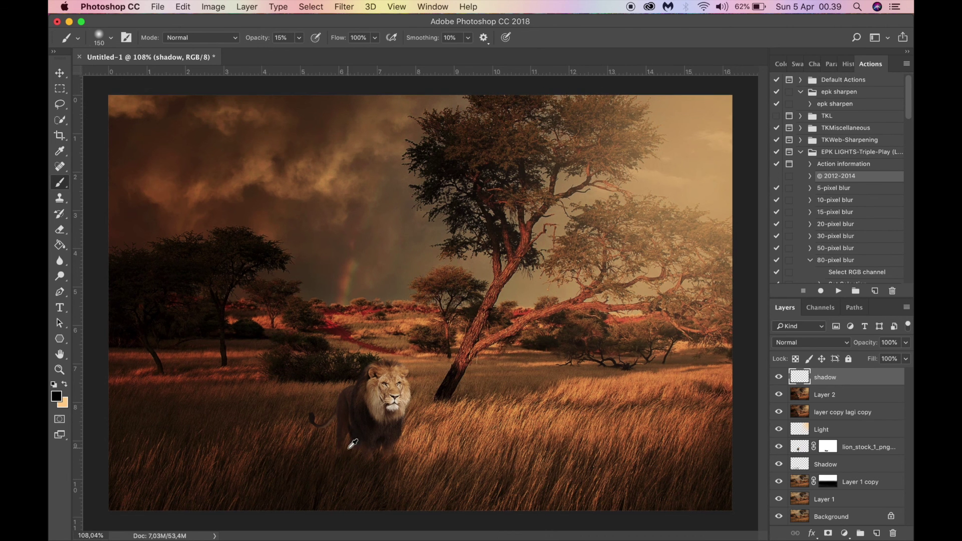
left_click_drag(370, 446, 359, 464)
scroll(354, 483, "up", 8)
scroll(352, 471, "down", 5)
Step: Paint faint black shading across the foreground grass with the brush opacity set to 6%
left_click(299, 39)
left_click_drag(298, 52, 294, 52)
mouse_move(342, 404)
left_mouse_down()
mouse_move(390, 376)
mouse_move(329, 367)
mouse_move(299, 374)
mouse_move(392, 341)
mouse_move(350, 351)
mouse_move(345, 340)
mouse_move(327, 341)
mouse_move(332, 314)
mouse_move(323, 332)
mouse_move(350, 349)
mouse_move(312, 380)
mouse_move(573, 418)
left_mouse_up()
scroll(418, 444, "down", 4)
mouse_move(343, 385)
left_mouse_down()
mouse_move(348, 423)
mouse_move(299, 394)
mouse_move(232, 434)
left_mouse_up()
scroll(434, 422, "up", 2)
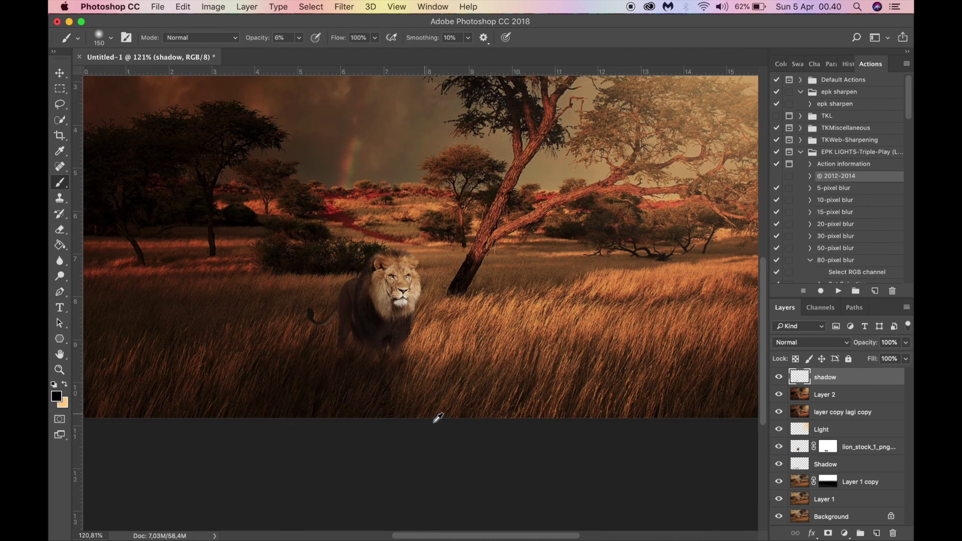
Step: Lower the shadow layer's opacity to 23% and merge it with Layer 2 and layer copy lagi copy
scroll(438, 417, "down", 5)
scroll(350, 373, "up", 5)
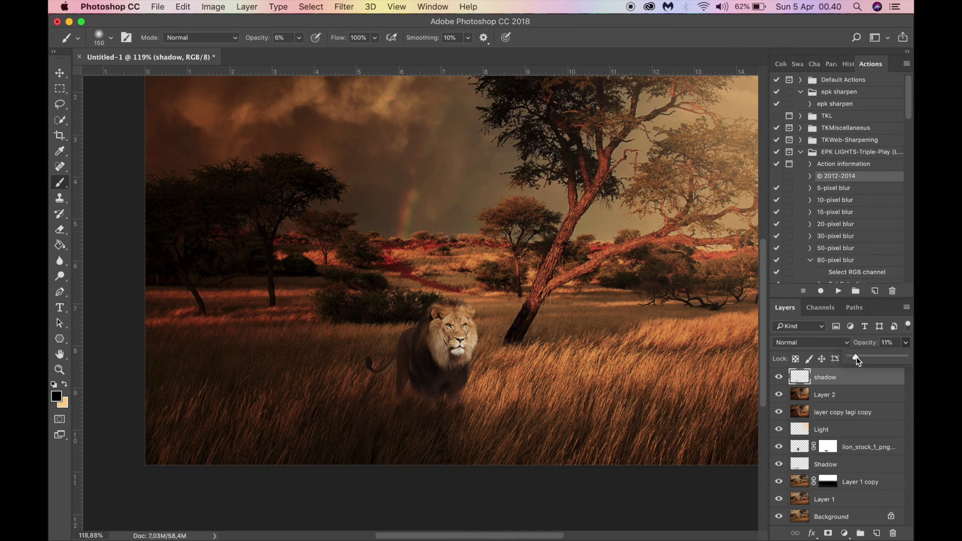
left_click_drag(862, 358, 863, 359)
scroll(556, 362, "down", 4)
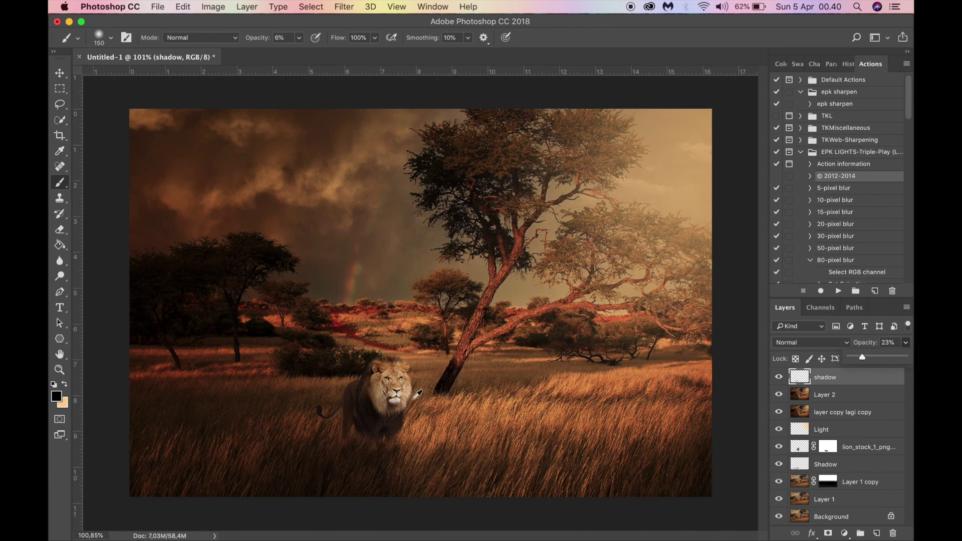
left_click(817, 414, "shift")
key("super+e")
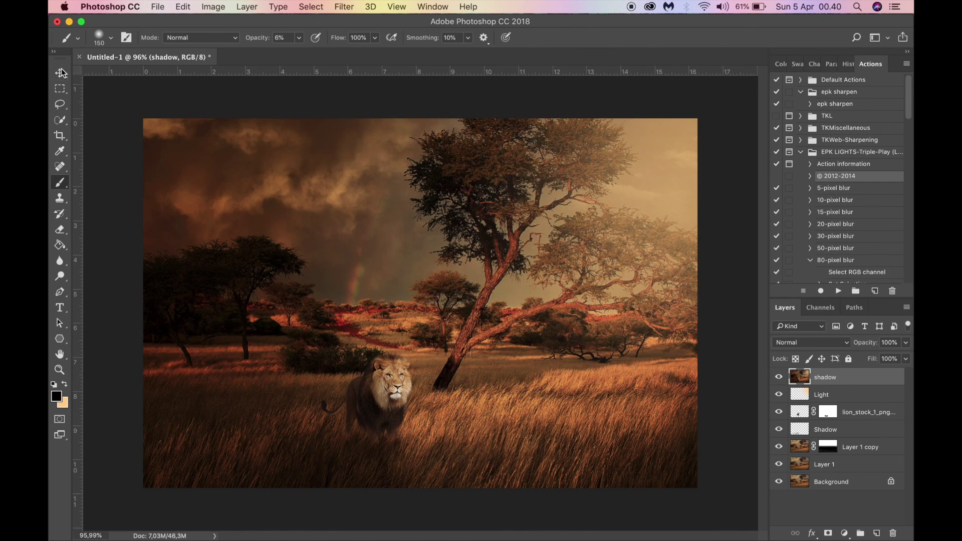
Step: Select all layers from shadow down to Background and start saving the composite
left_click(61, 74)
scroll(499, 299, "down", 1)
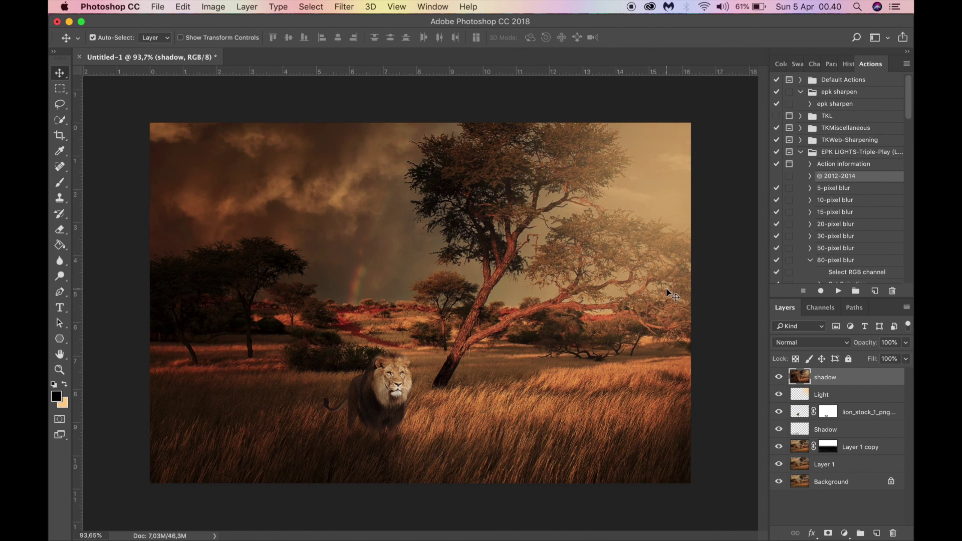
left_click(817, 482, "shift")
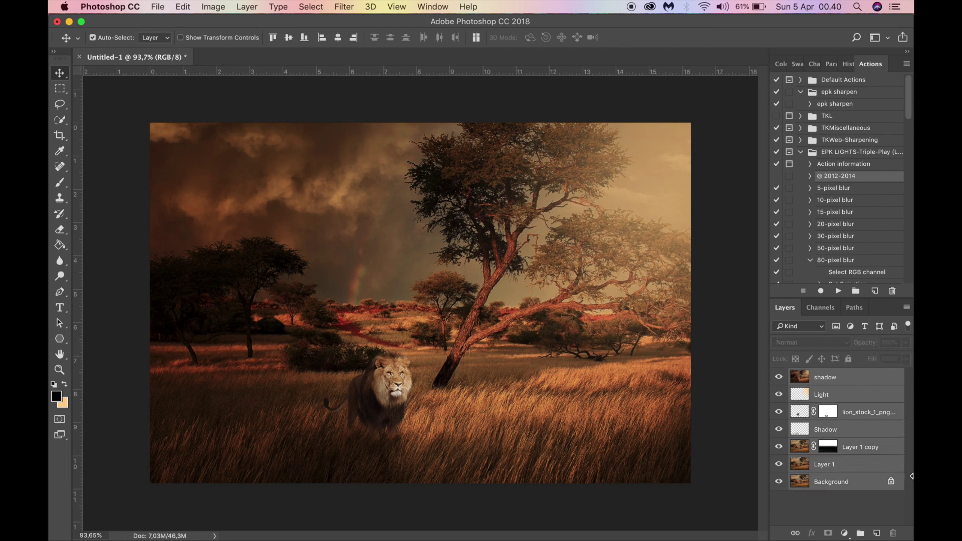
right_click(805, 414)
left_click(857, 449)
left_click(155, 6)
left_click(184, 131)
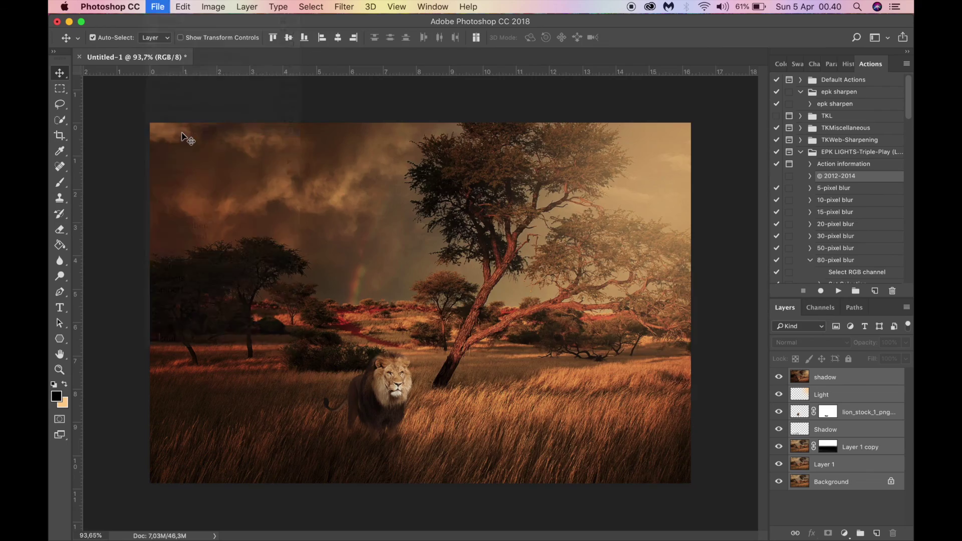